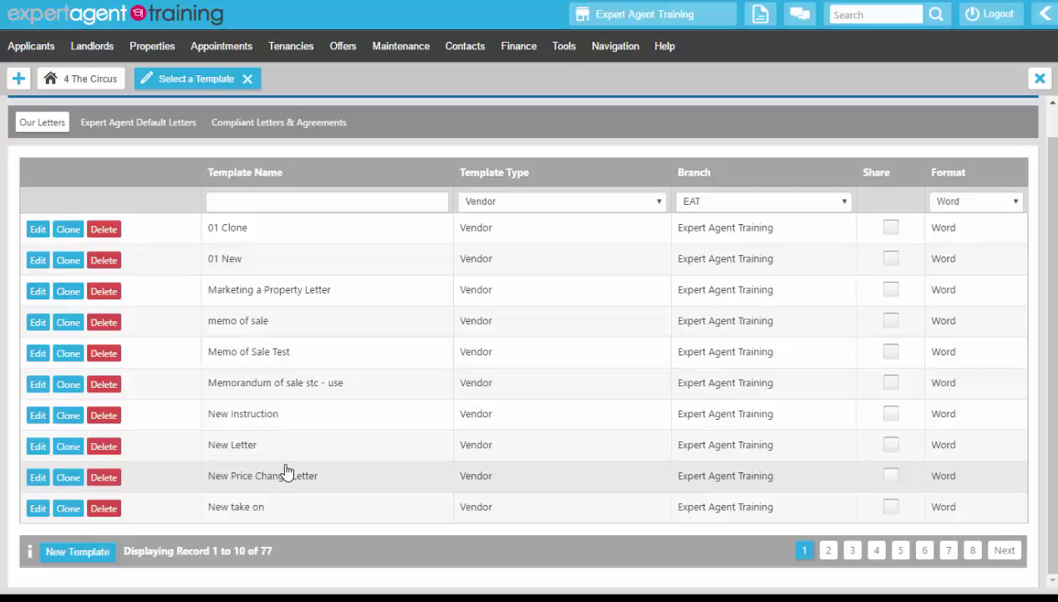
# - Create a Vendor template in Word Document format described as 01 Existing, and open its list of merge codes
pyautogui.click(77, 552)
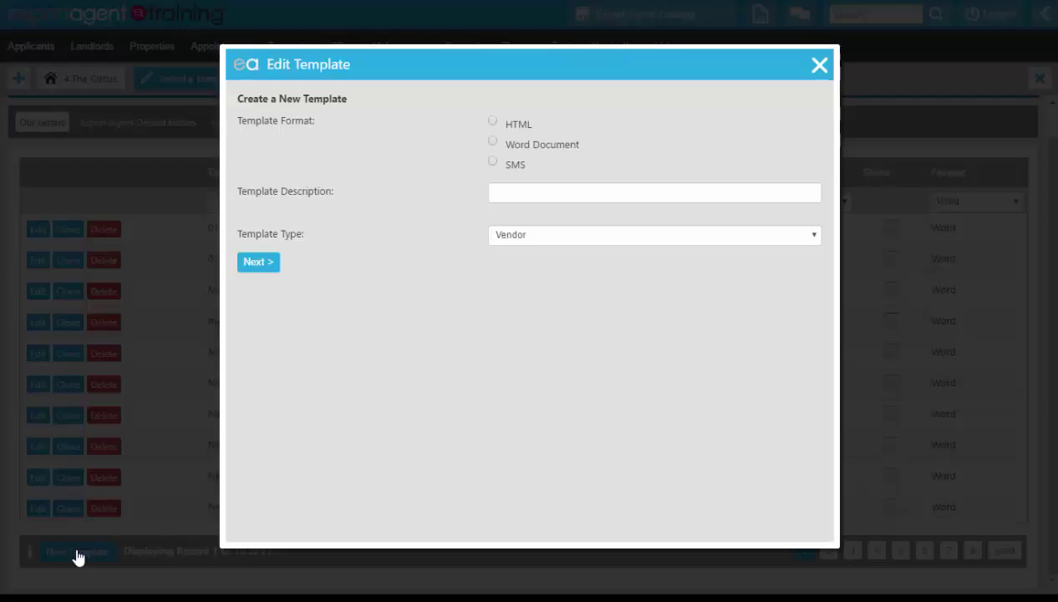
pyautogui.click(494, 148)
pyautogui.click(508, 201)
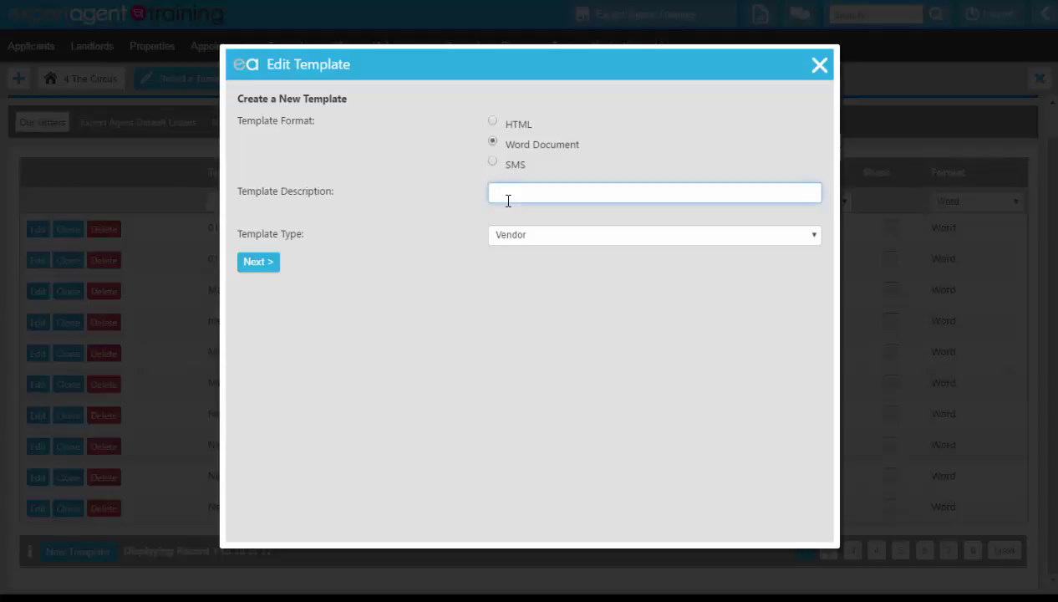
pyautogui.write('02-')
pyautogui.press('BackSpace')
pyautogui.press('BackSpace')
pyautogui.write('1-Existing')
pyautogui.click(249, 263)
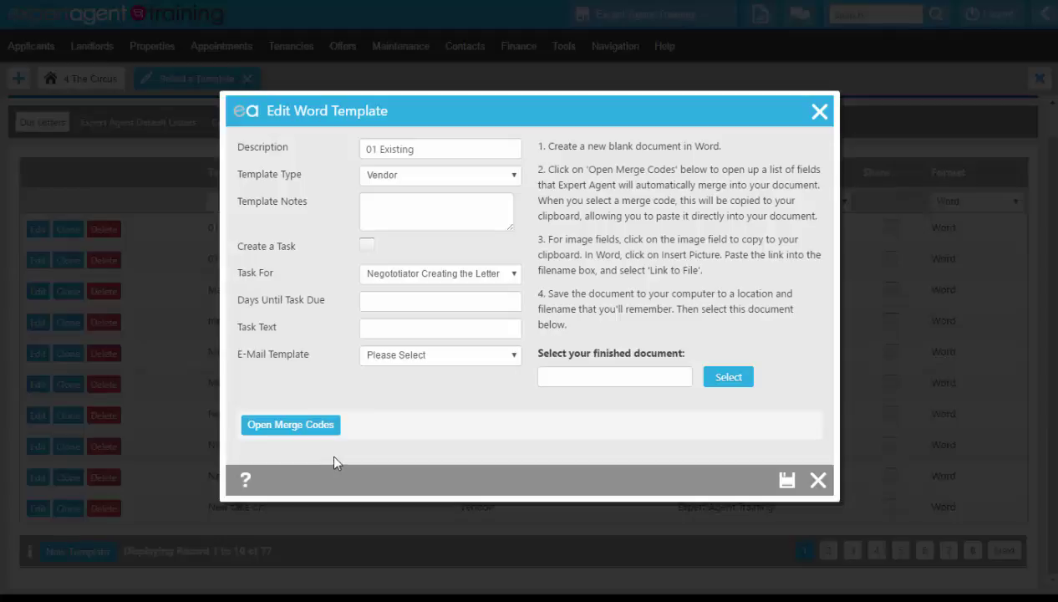
pyautogui.click(299, 426)
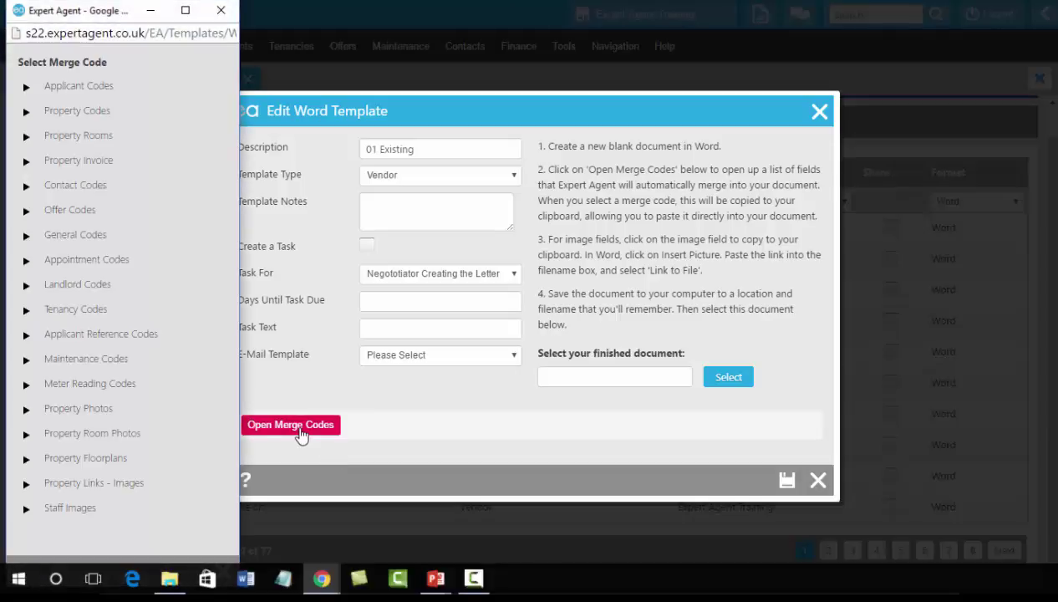
# - Open the Price Change Letter document from the Desktop folder in Word, minimise the file browser and look through the letter
pyautogui.click(169, 578)
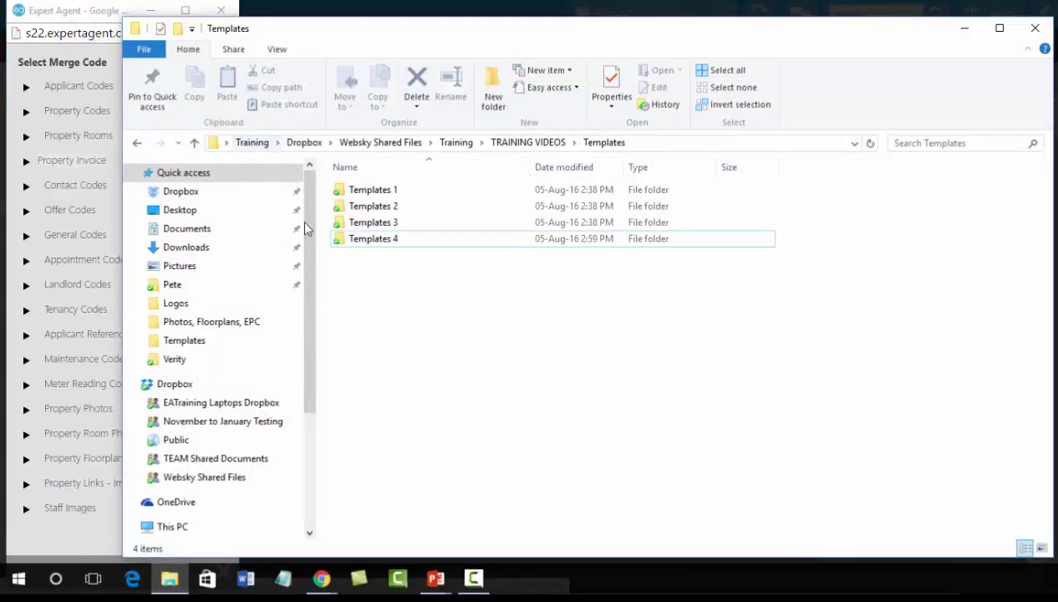
pyautogui.click(219, 215)
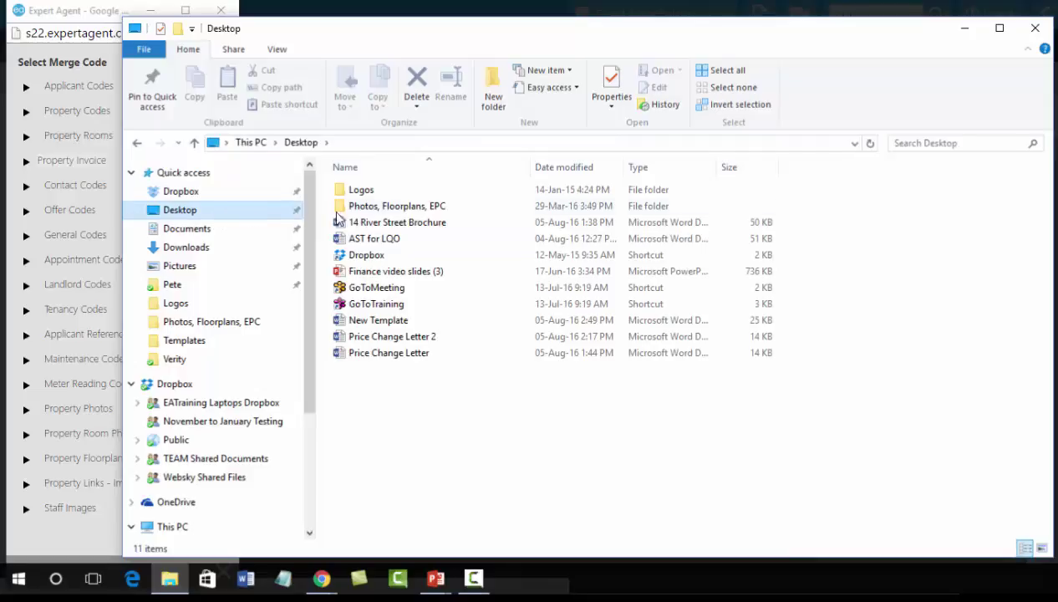
pyautogui.doubleClick(435, 355)
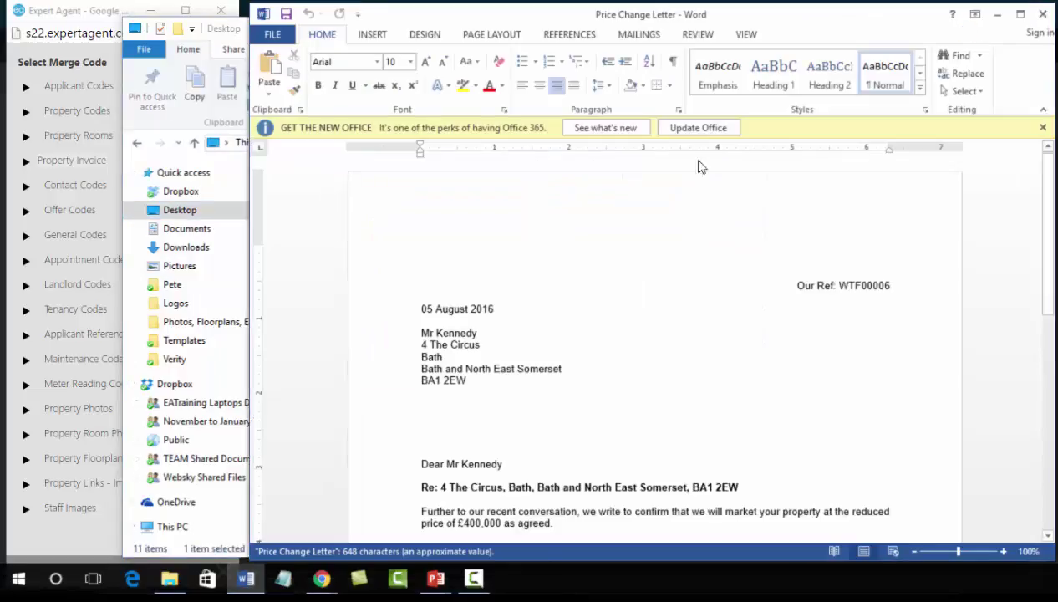
pyautogui.click(238, 31)
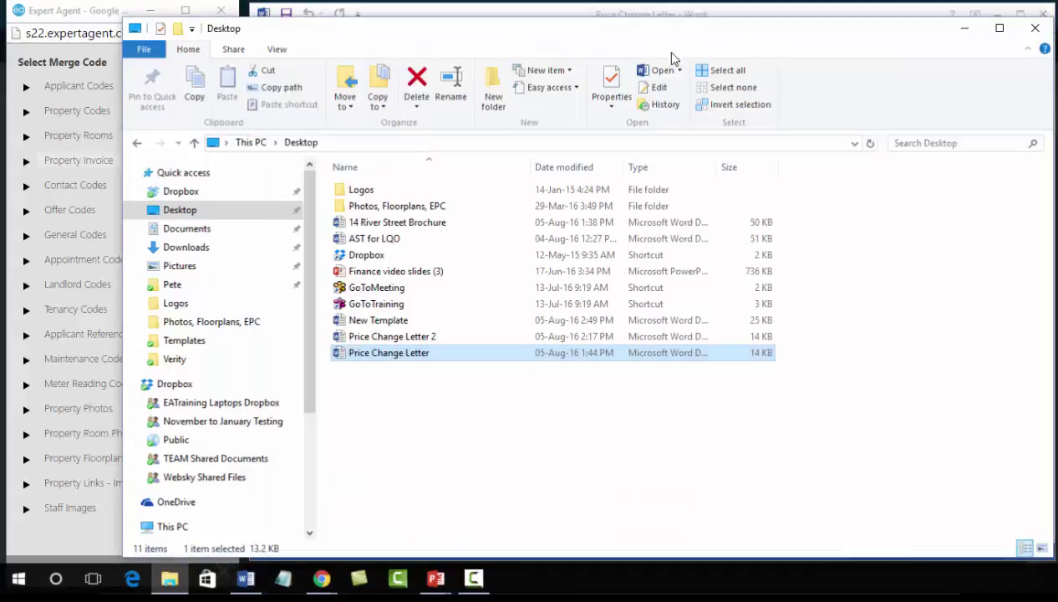
pyautogui.click(963, 28)
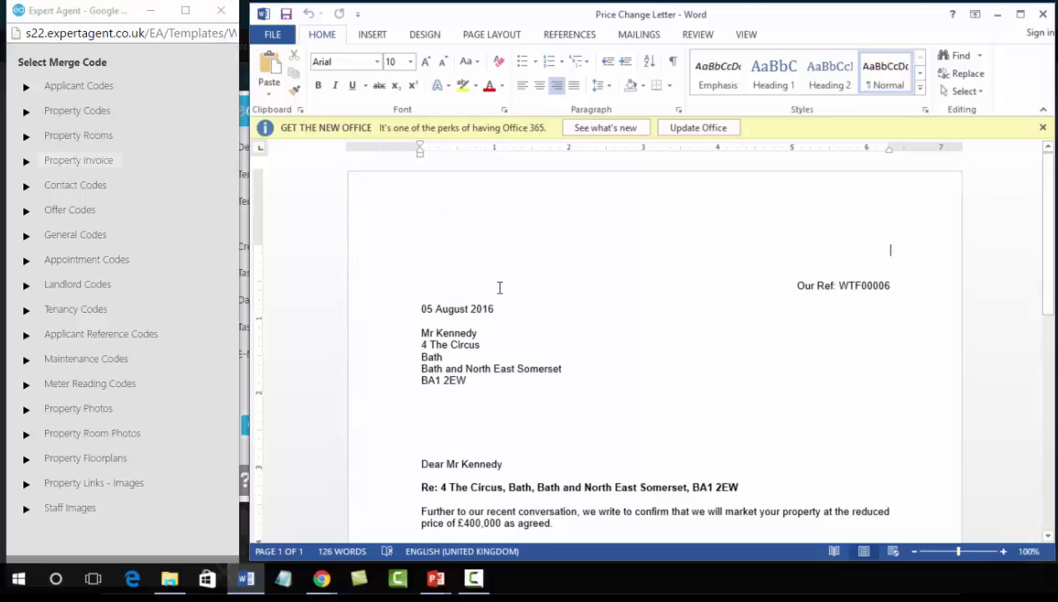
pyautogui.scroll(-10, 501, 284)
pyautogui.scroll(3, 507, 253)
pyautogui.scroll(8, 507, 256)
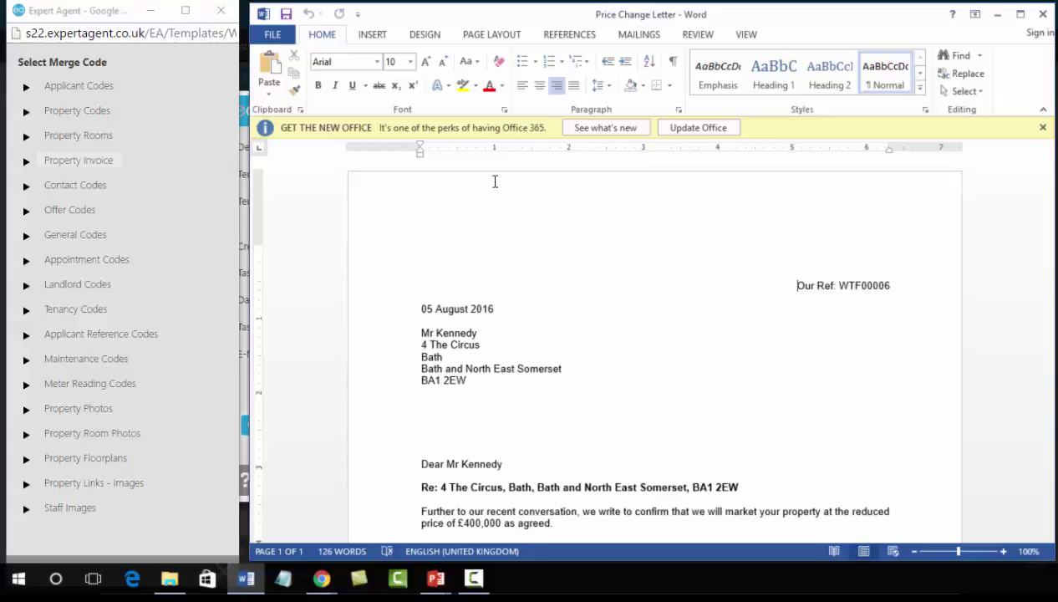
# - Insert the logoblue (3) picture from the Desktop's Logos folder into the letter's header
pyautogui.doubleClick(639, 180)
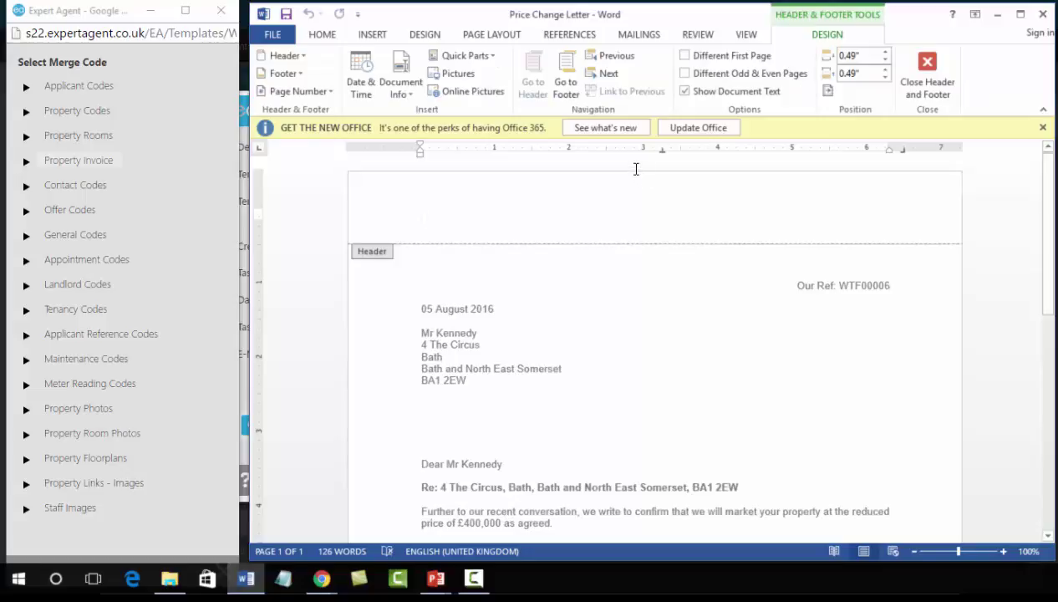
pyautogui.click(373, 38)
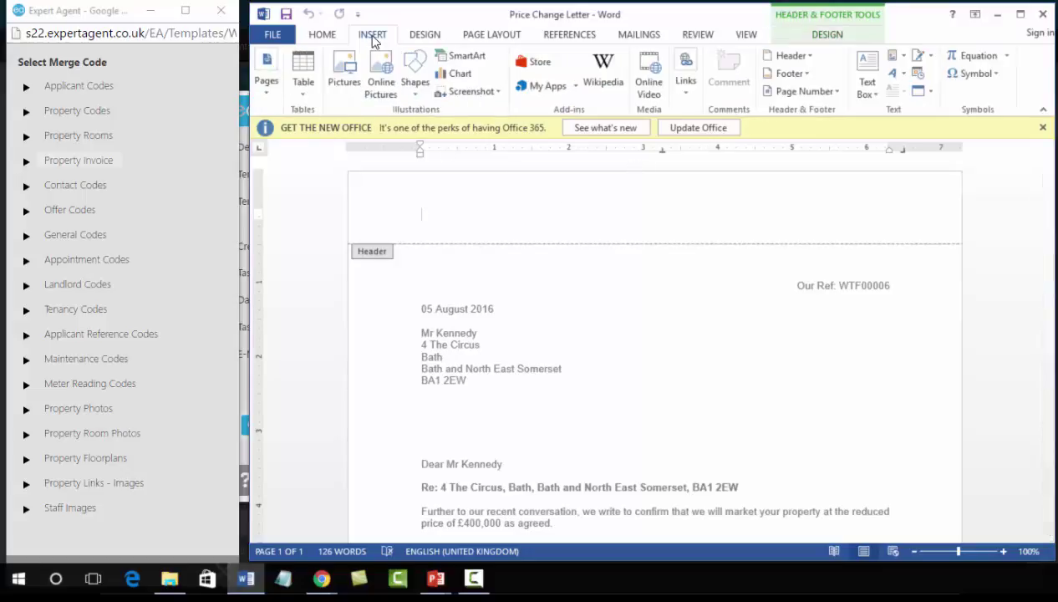
pyautogui.click(340, 81)
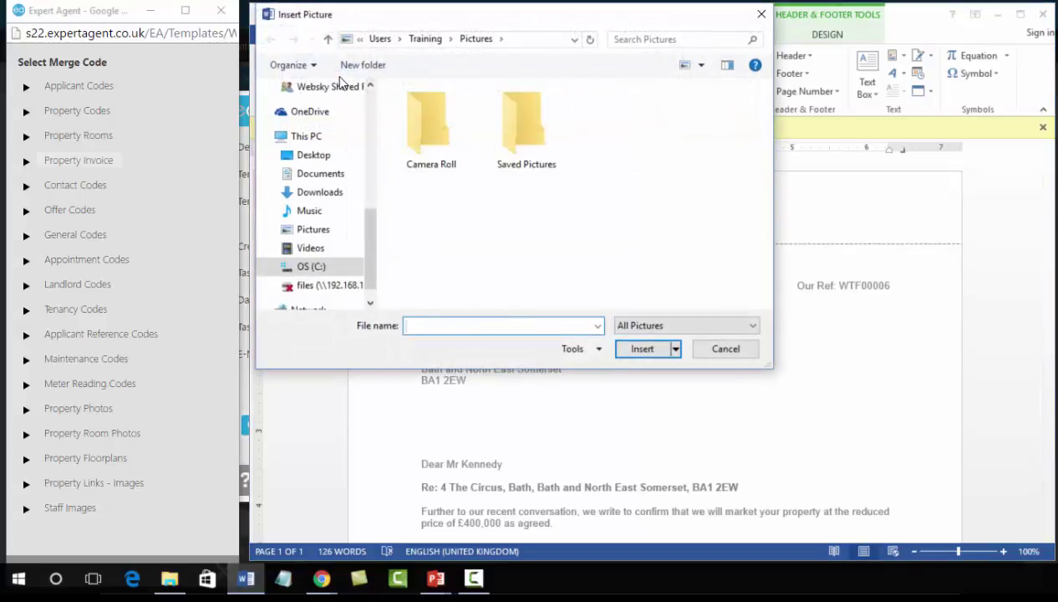
pyautogui.click(317, 154)
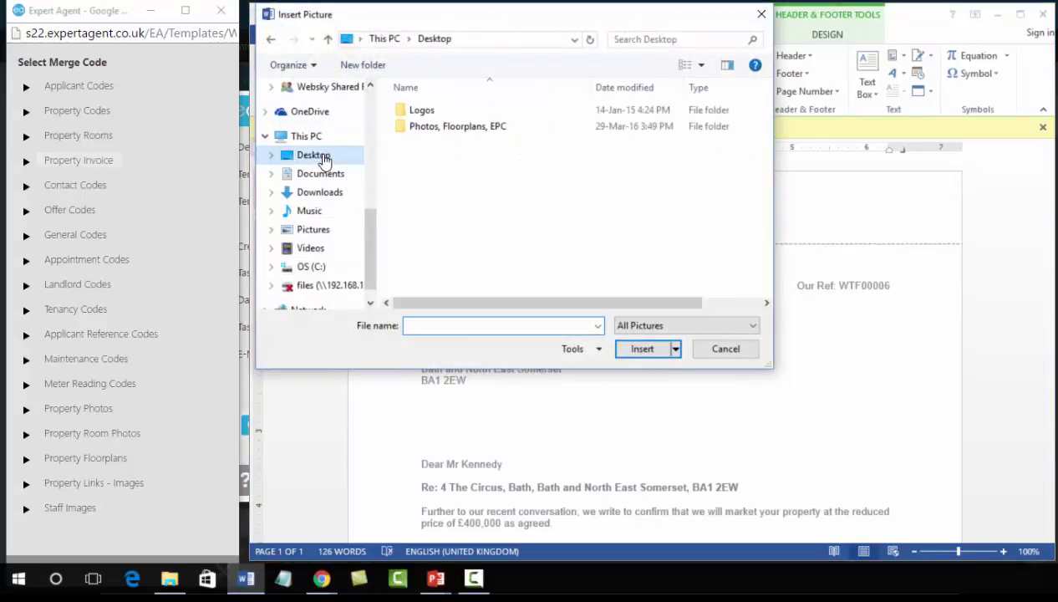
pyautogui.doubleClick(410, 113)
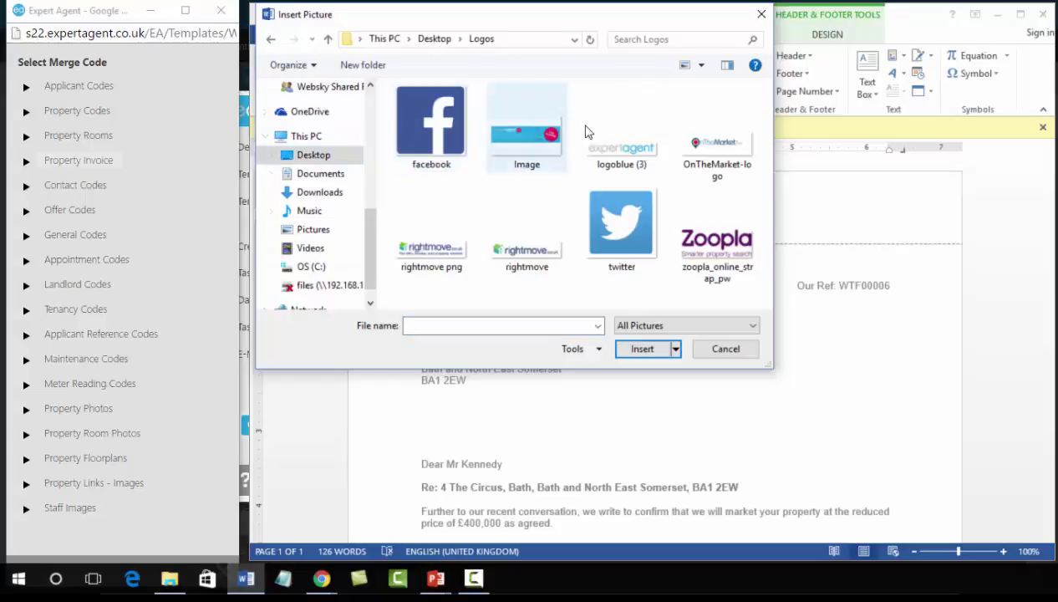
pyautogui.click(626, 142)
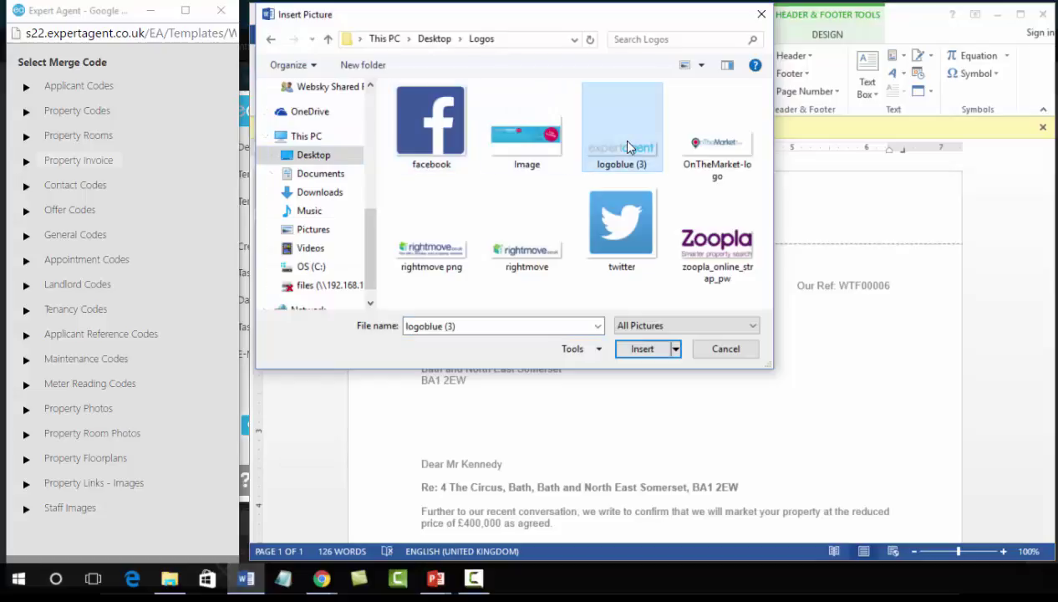
pyautogui.click(641, 351)
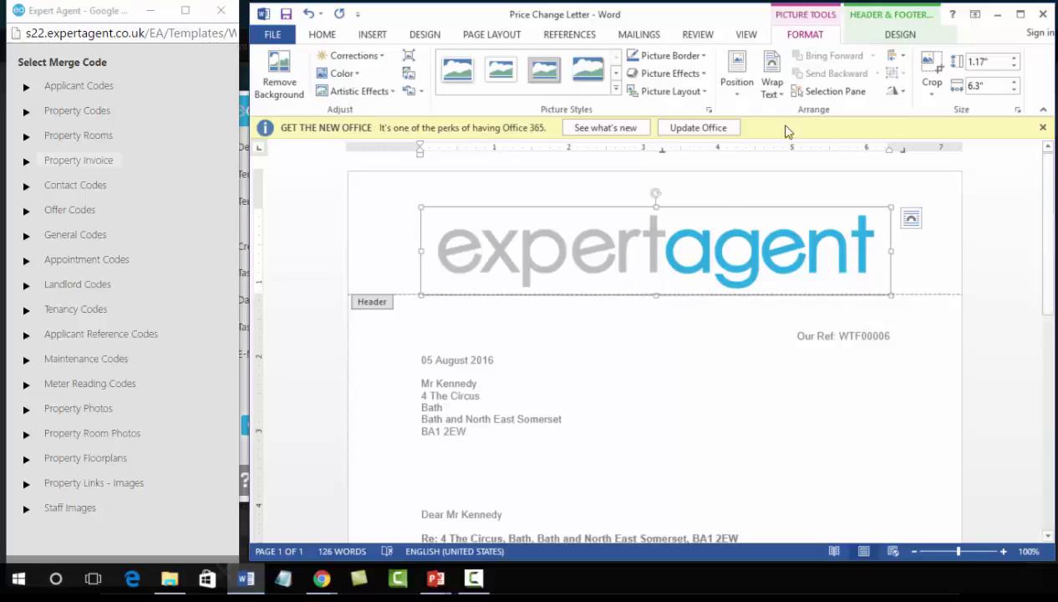
# - Set the header logo's text wrapping to In Front of Text, shrink it proportionally and centre it horizontally in the header
pyautogui.click(777, 95)
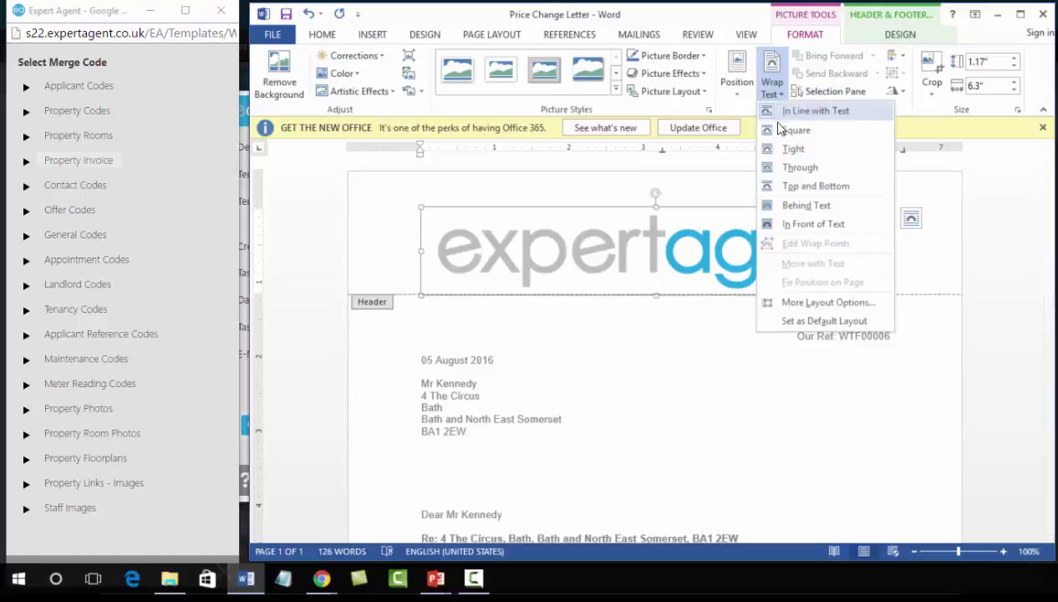
pyautogui.click(778, 224)
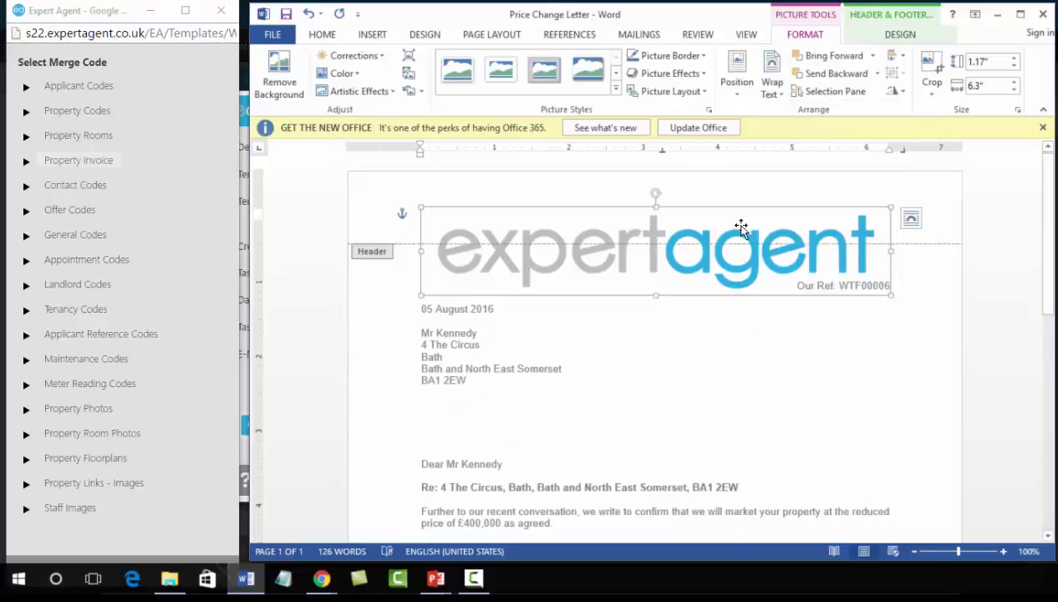
pyautogui.moveTo(740, 226); pyautogui.dragTo(741, 204)
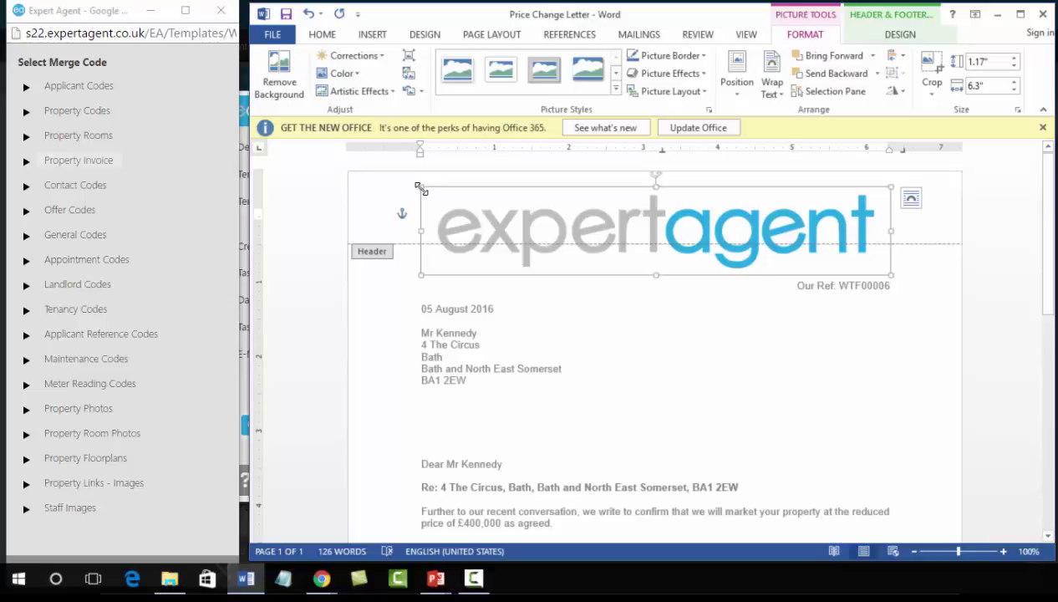
pyautogui.moveTo(421, 189); pyautogui.dragTo(491, 218)
pyautogui.moveTo(671, 228); pyautogui.dragTo(615, 203)
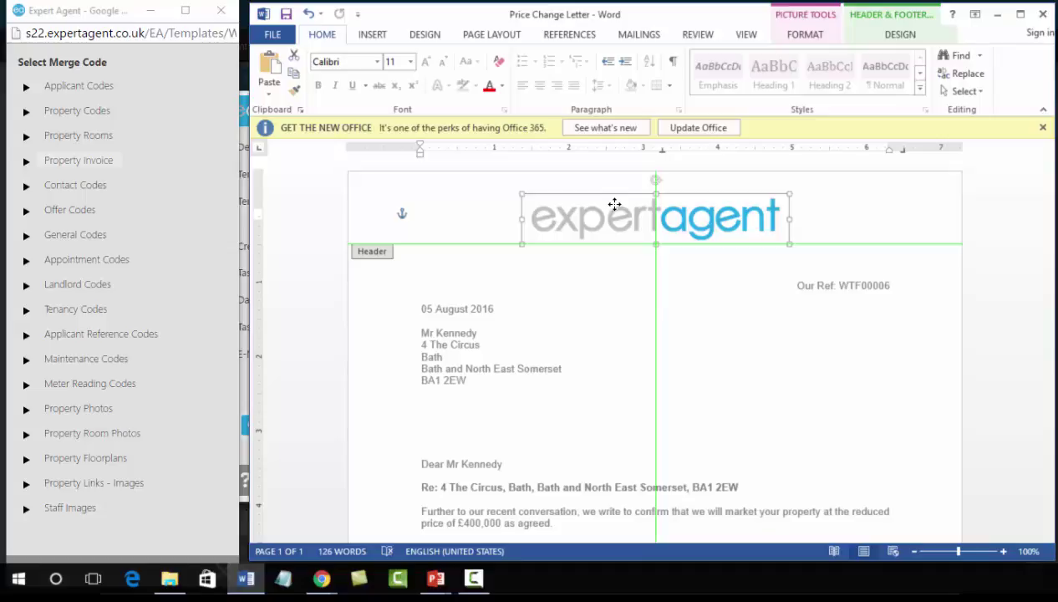
pyautogui.moveTo(614, 204); pyautogui.dragTo(615, 204)
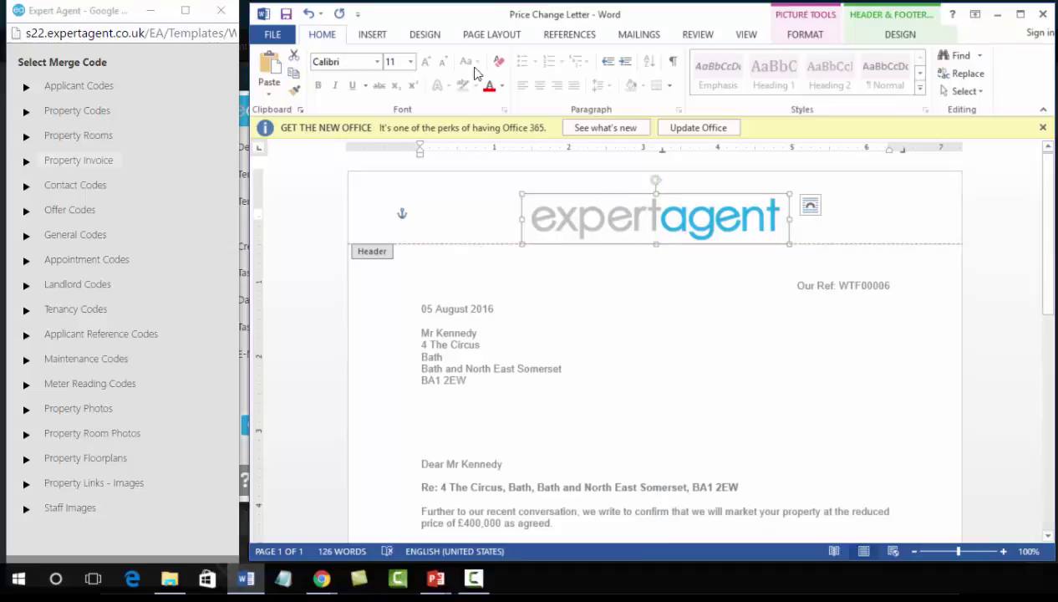
# - Check the Use Alignment Guides setting among the object alignment options, and leave header editing
pyautogui.click(477, 37)
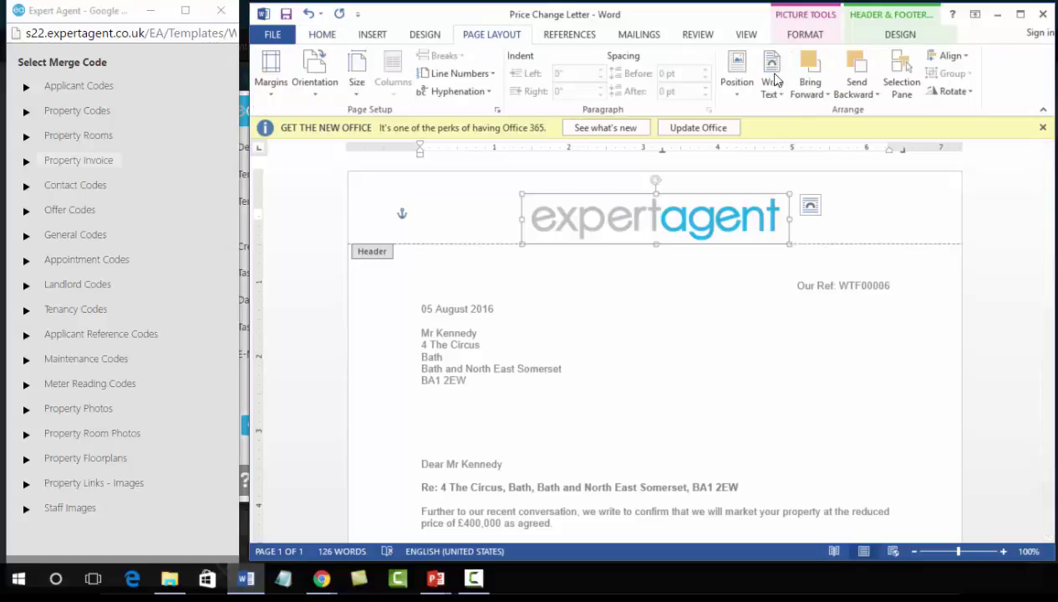
pyautogui.click(960, 64)
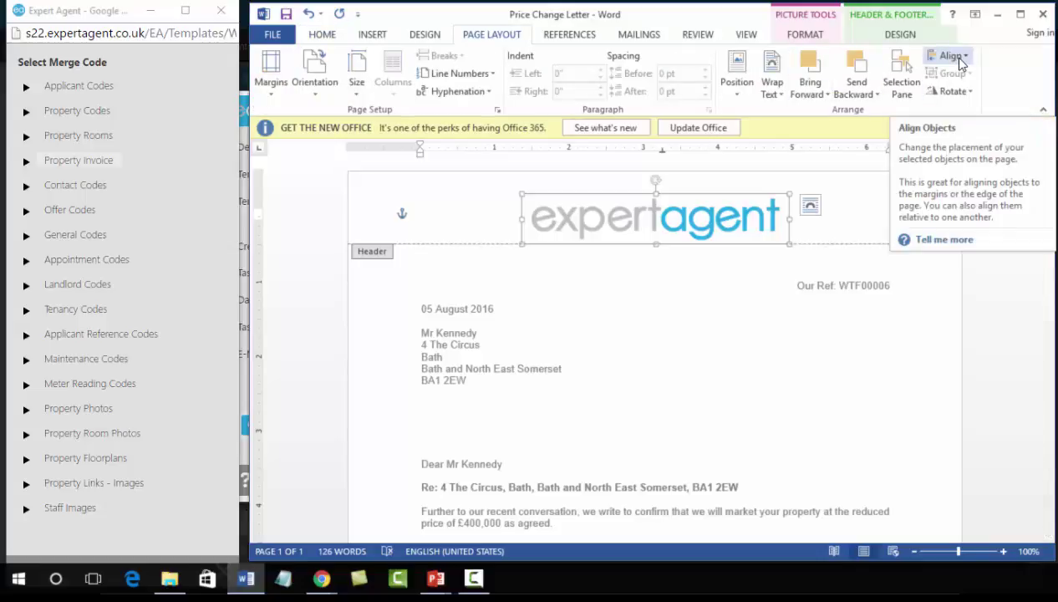
pyautogui.click(959, 64)
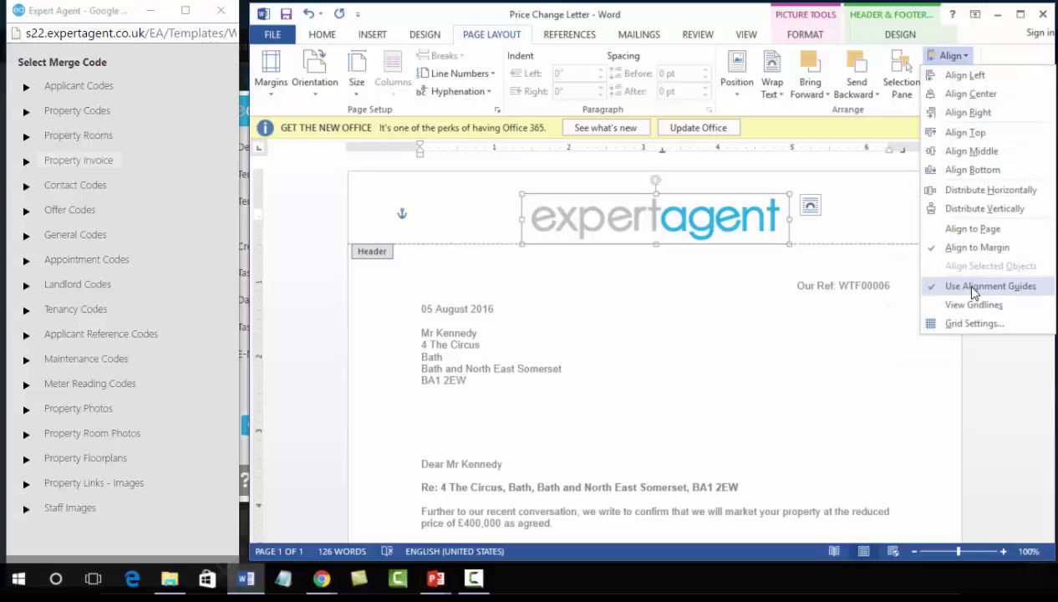
pyautogui.click(685, 286)
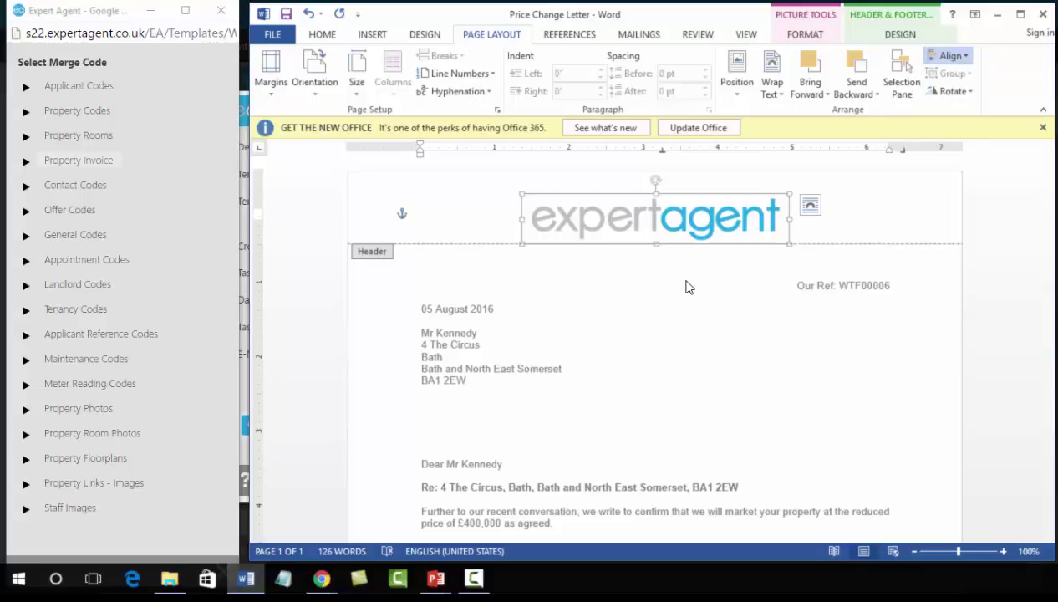
pyautogui.doubleClick(685, 286)
# - Add blank lines below the letter's signature until a second page starts, to check that the header logo repeats
pyautogui.click(649, 331)
pyautogui.scroll(-10, 687, 229)
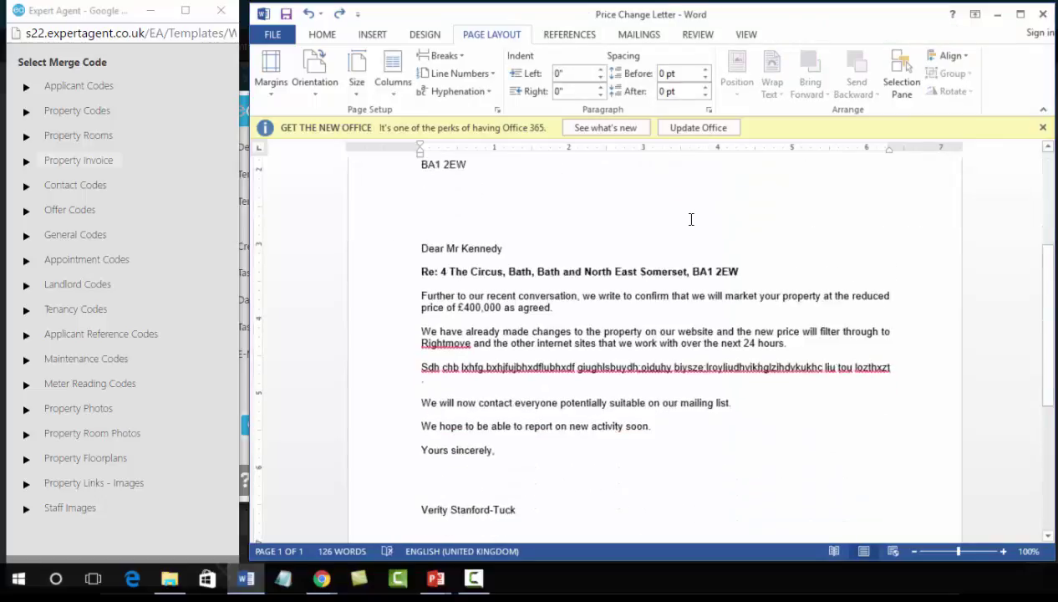
pyautogui.press('Return')
pyautogui.press('Return')
pyautogui.press('Return')
pyautogui.press('Return')
pyautogui.press('Return')
pyautogui.press('Return')
pyautogui.press('Return')
pyautogui.press('Return')
pyautogui.press('Return')
pyautogui.press('Return')
pyautogui.press('Return')
pyautogui.press('Return')
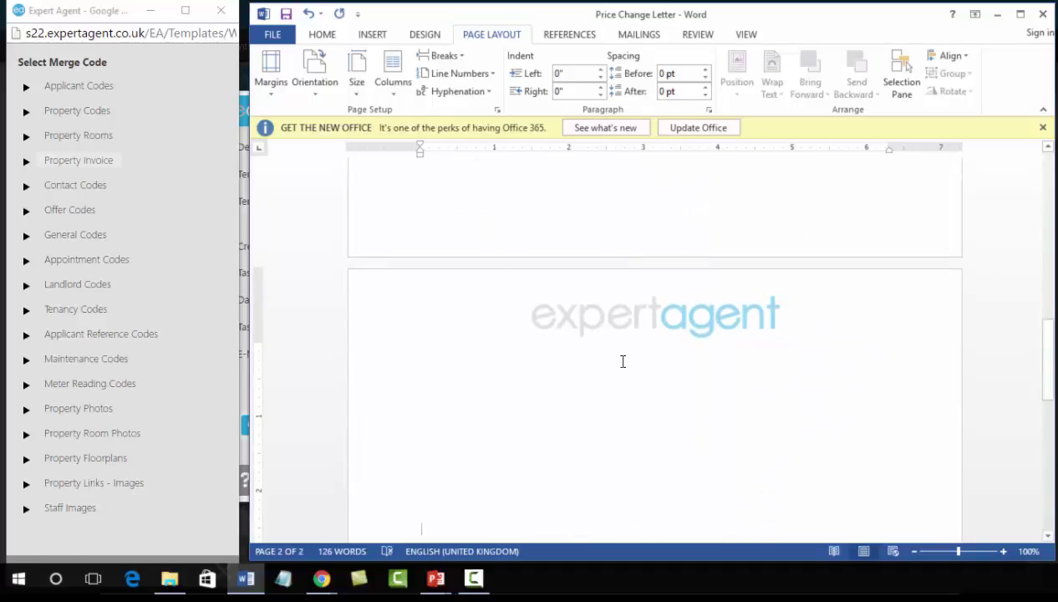
# - Remove the blank lines added below the signature and return to the beginning of the letter
pyautogui.press('BackSpace')
pyautogui.press('BackSpace')
pyautogui.press('BackSpace')
pyautogui.press('BackSpace')
pyautogui.press('BackSpace')
pyautogui.press('BackSpace')
pyautogui.press('BackSpace')
pyautogui.press('BackSpace')
pyautogui.press('BackSpace')
pyautogui.press('BackSpace')
pyautogui.press('BackSpace')
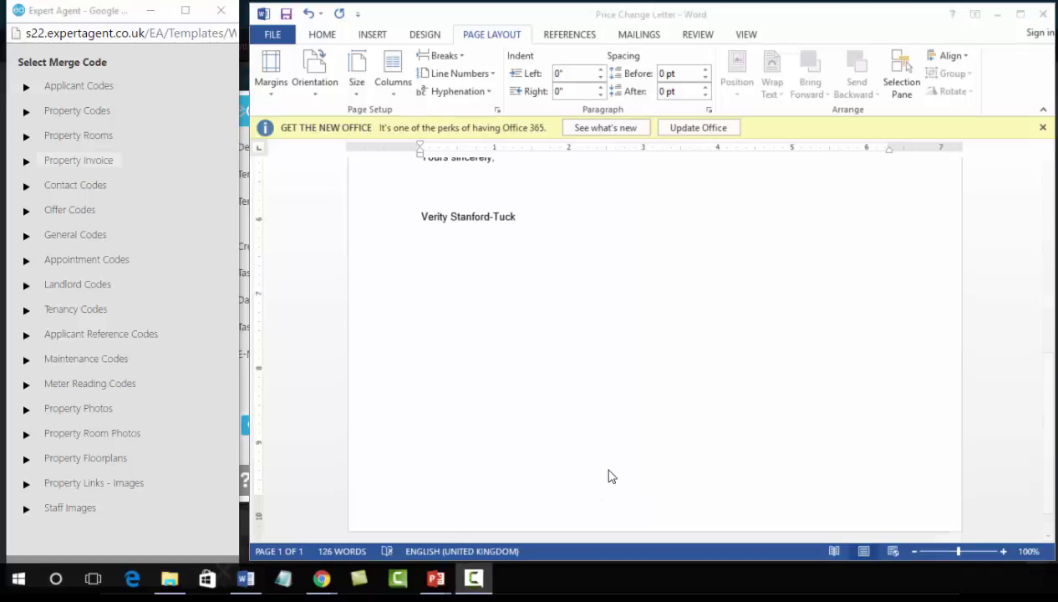
pyautogui.scroll(5, 609, 475)
pyautogui.scroll(6, 608, 473)
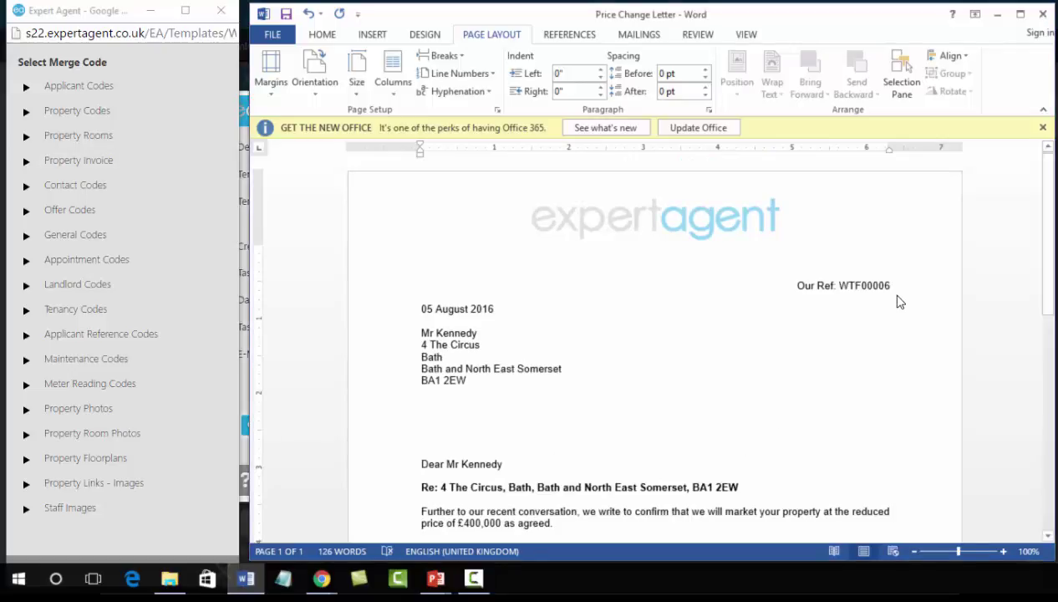
# - Replace the reference number after "Our Ref:" with the Reference merge code {prop_reference}, copied from the Property Codes
pyautogui.moveTo(892, 287); pyautogui.dragTo(842, 289)
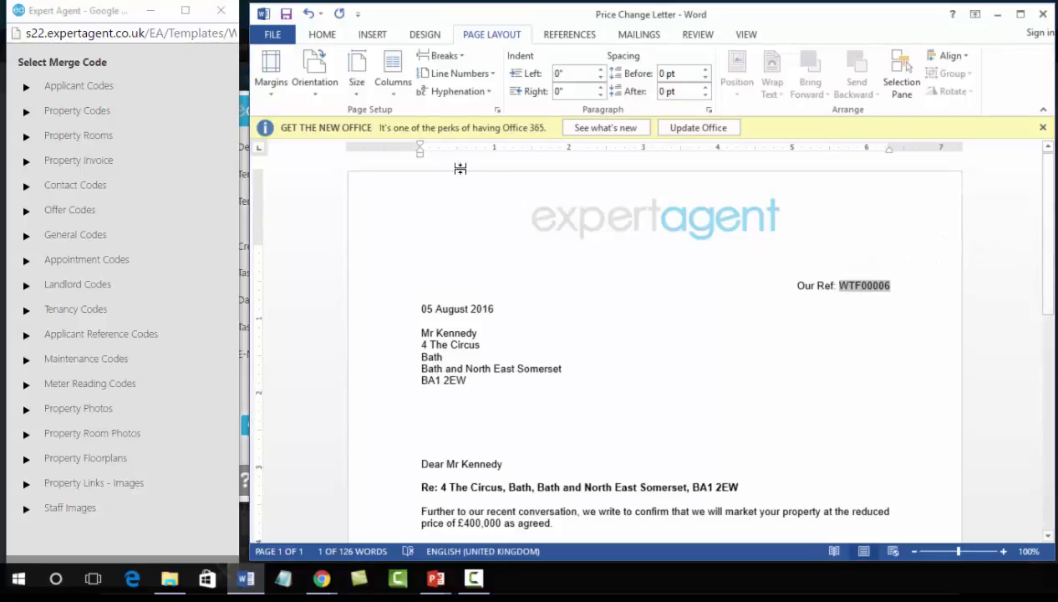
pyautogui.moveTo(77, 13)
pyautogui.mouseDown()
pyautogui.moveTo(562, 113)
pyautogui.moveTo(723, 23)
pyautogui.moveTo(218, 42)
pyautogui.moveTo(78, 14)
pyautogui.mouseUp()
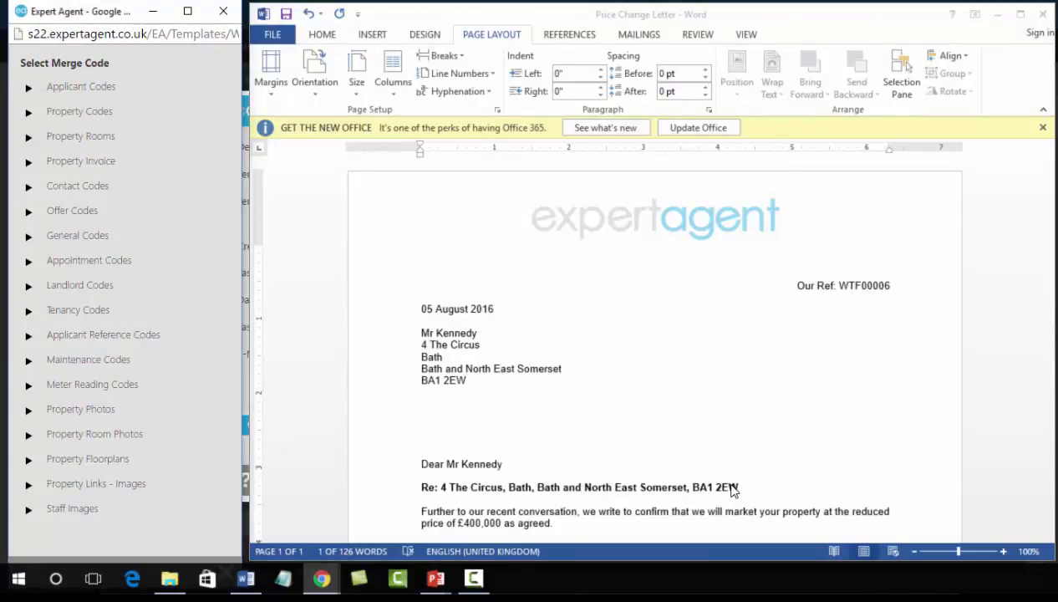
pyautogui.scroll(-1, 731, 493)
pyautogui.scroll(1, 729, 497)
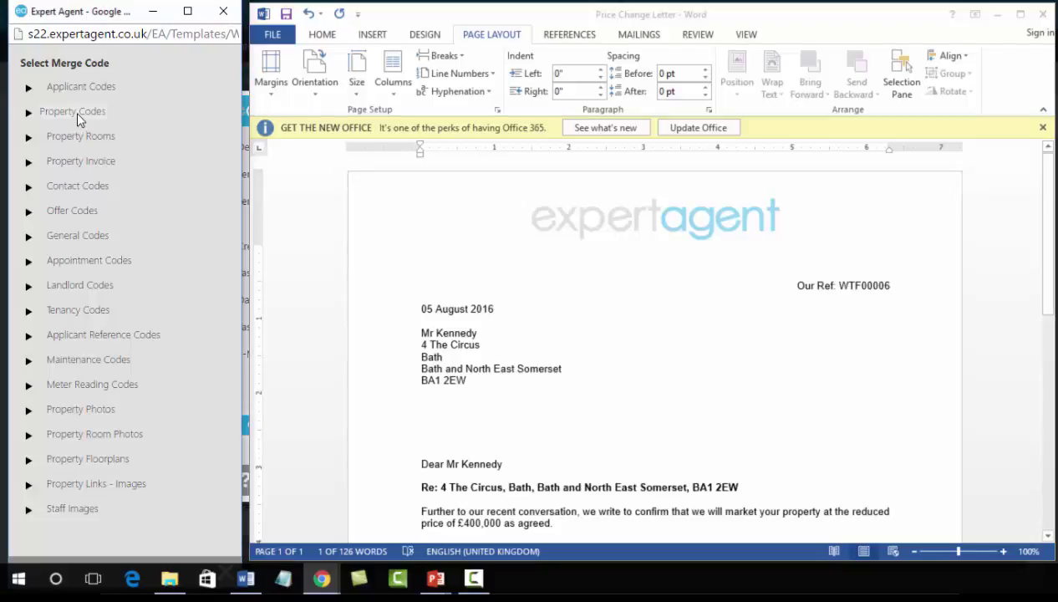
pyautogui.click(28, 113)
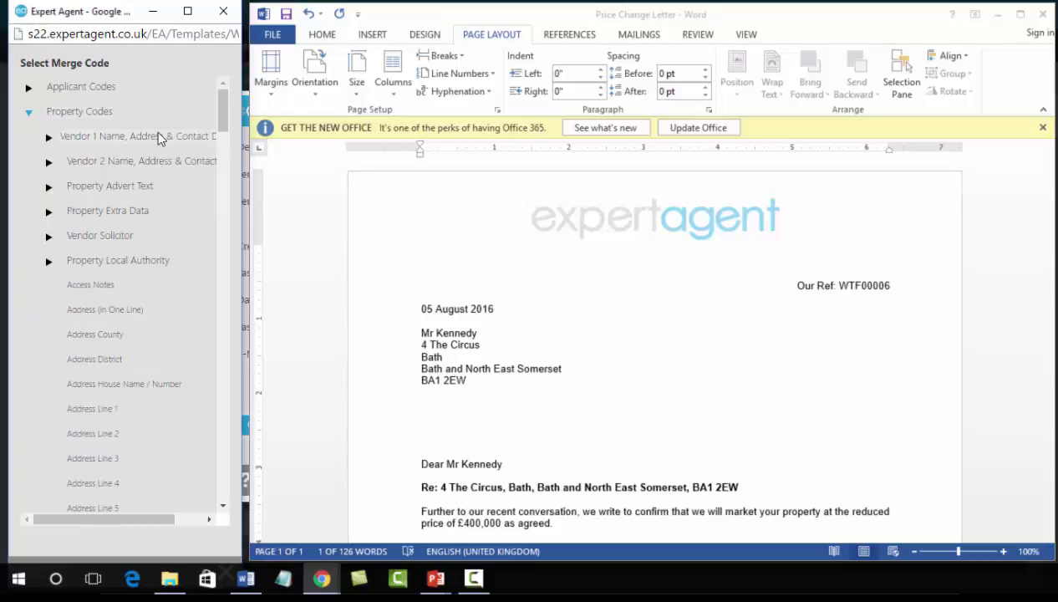
pyautogui.scroll(-1, 155, 142)
pyautogui.scroll(-15, 155, 192)
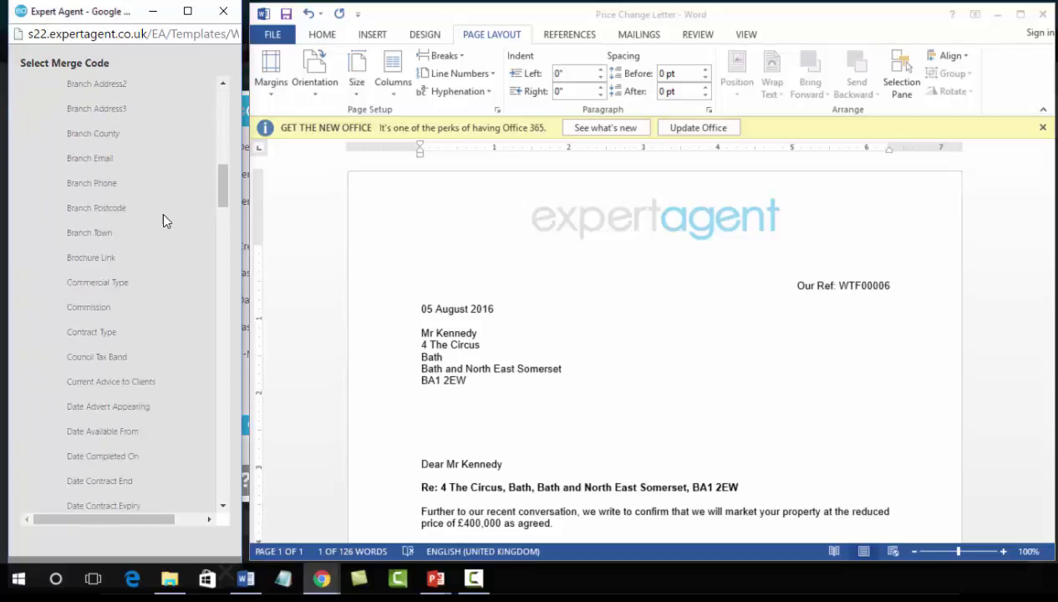
pyautogui.scroll(-15, 164, 219)
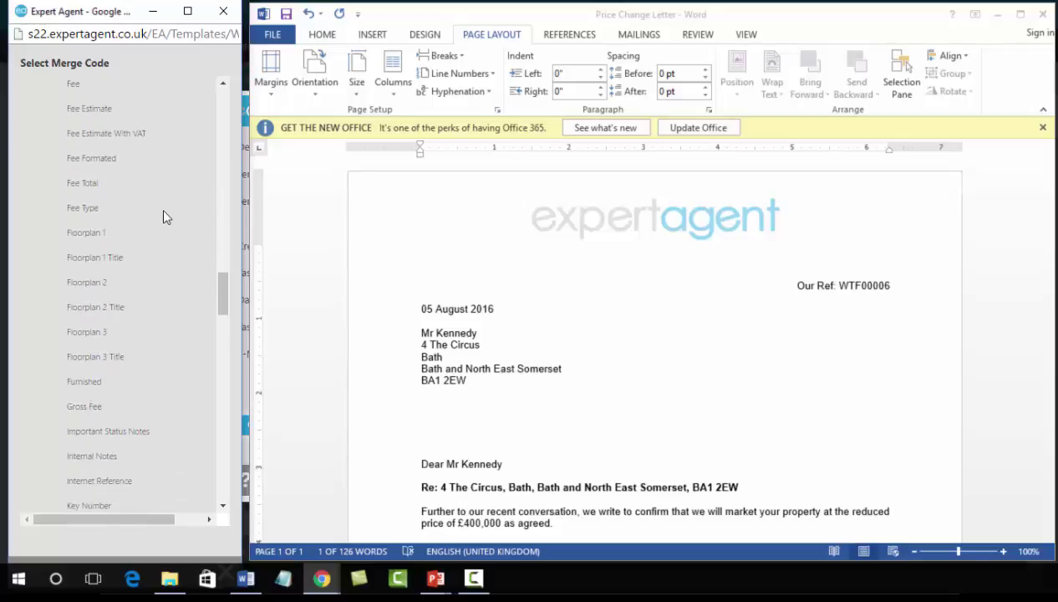
pyautogui.scroll(-15, 164, 215)
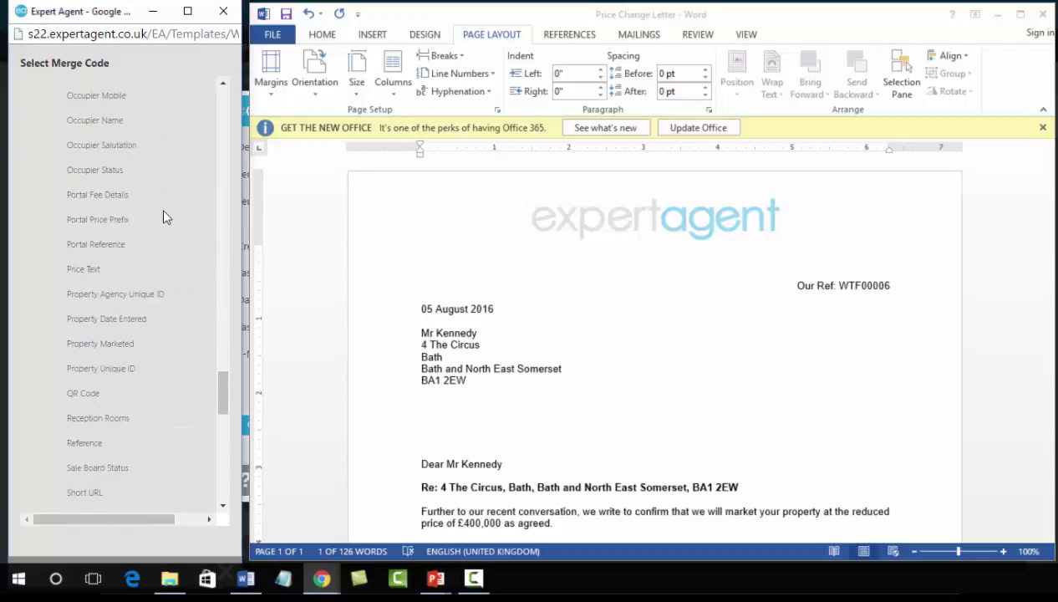
pyautogui.scroll(-1, 163, 216)
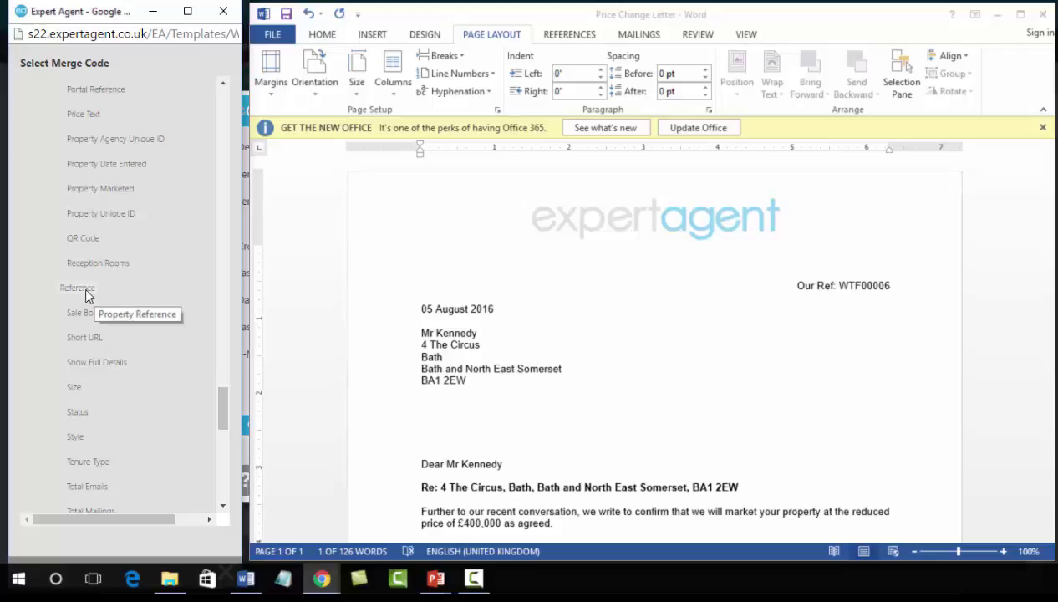
pyautogui.click(85, 286)
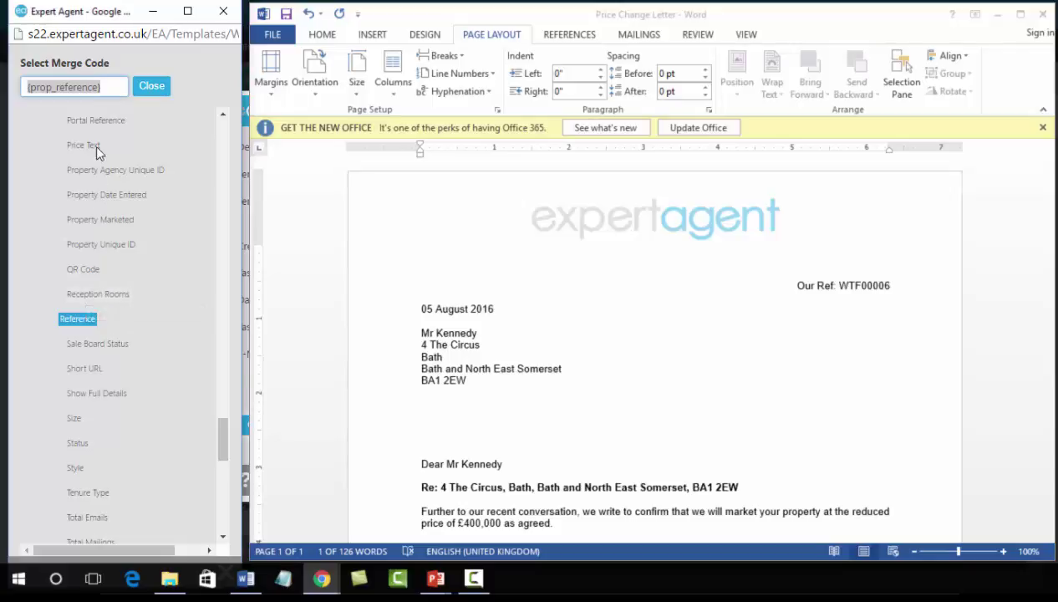
pyautogui.rightClick(66, 87)
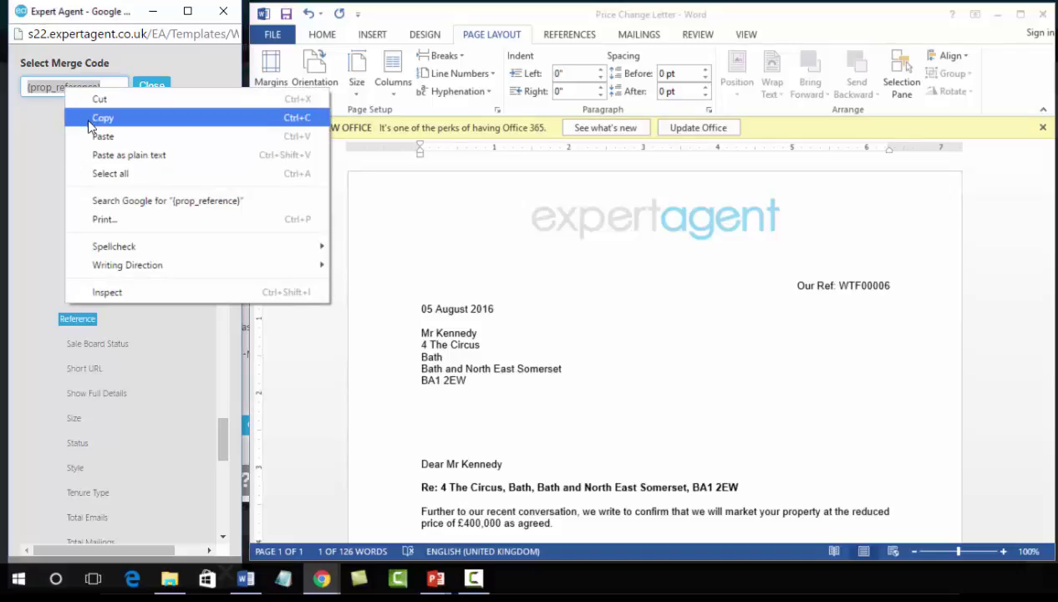
pyautogui.click(87, 119)
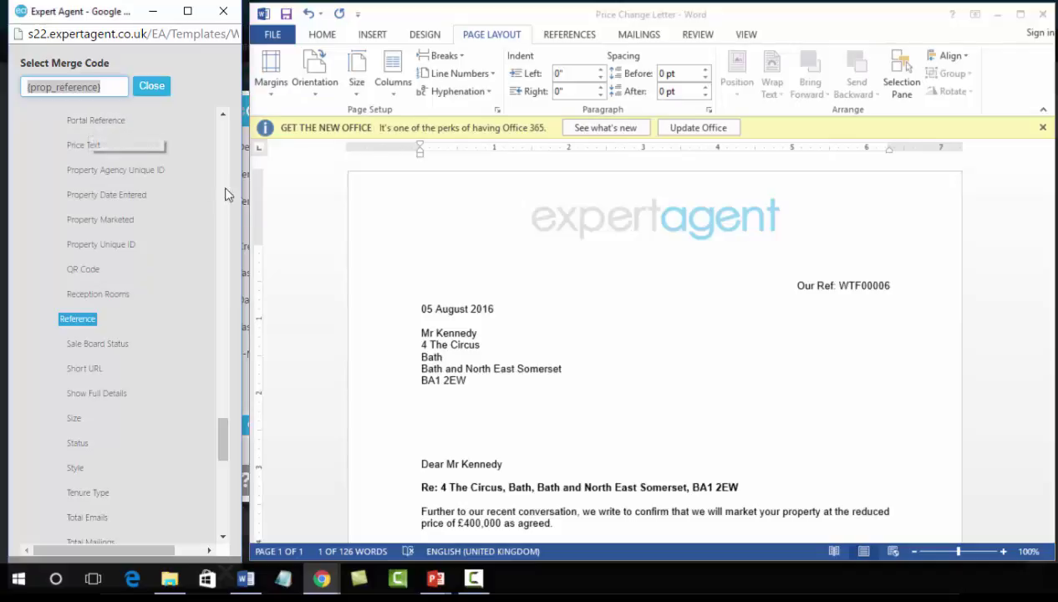
pyautogui.doubleClick(907, 305)
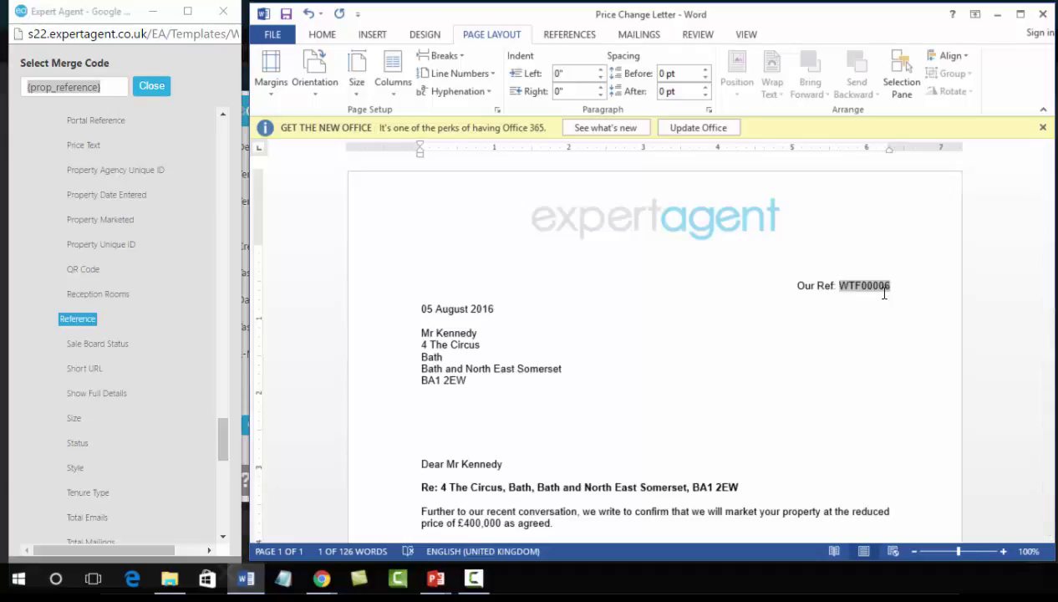
pyautogui.hotkey('ctrl', 'v')
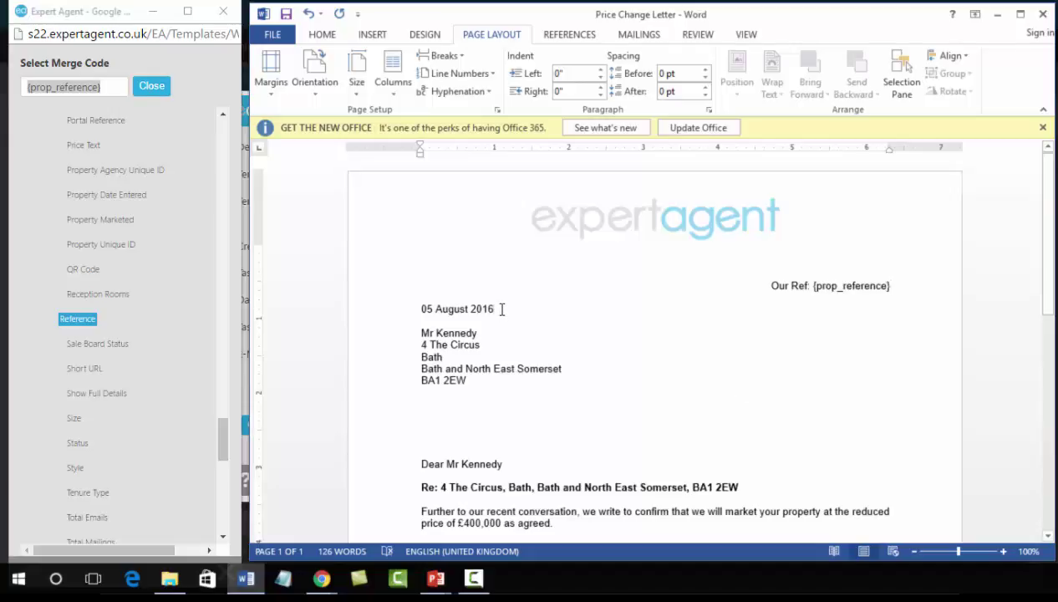
# - Replace the letter's date with the Todays Date merge code {todays_date} from the General Codes, and restore the blank line below it
pyautogui.moveTo(501, 309); pyautogui.dragTo(419, 309)
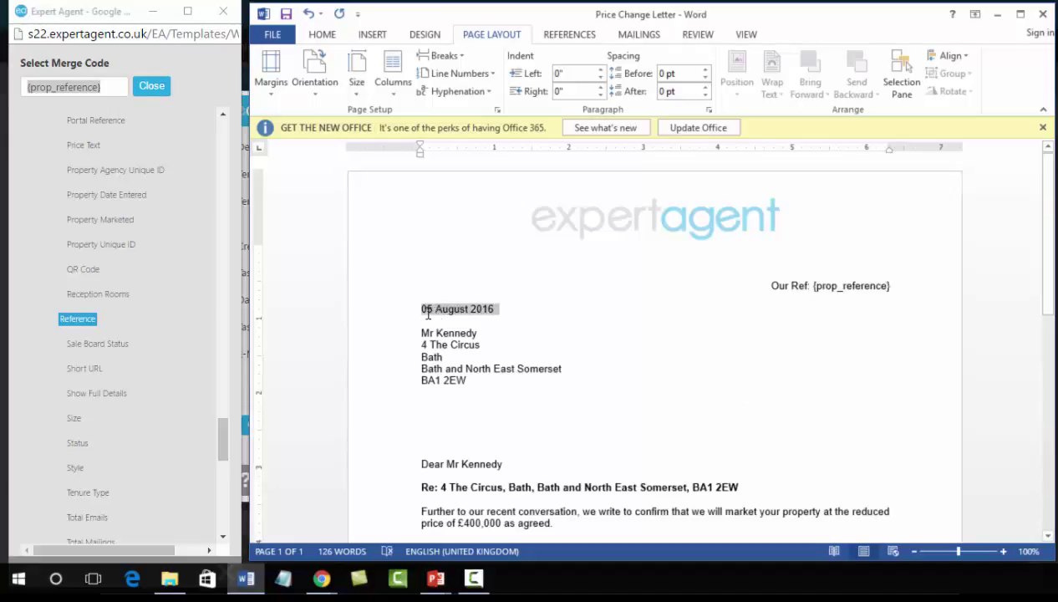
pyautogui.click(32, 198)
pyautogui.scroll(15, 33, 244)
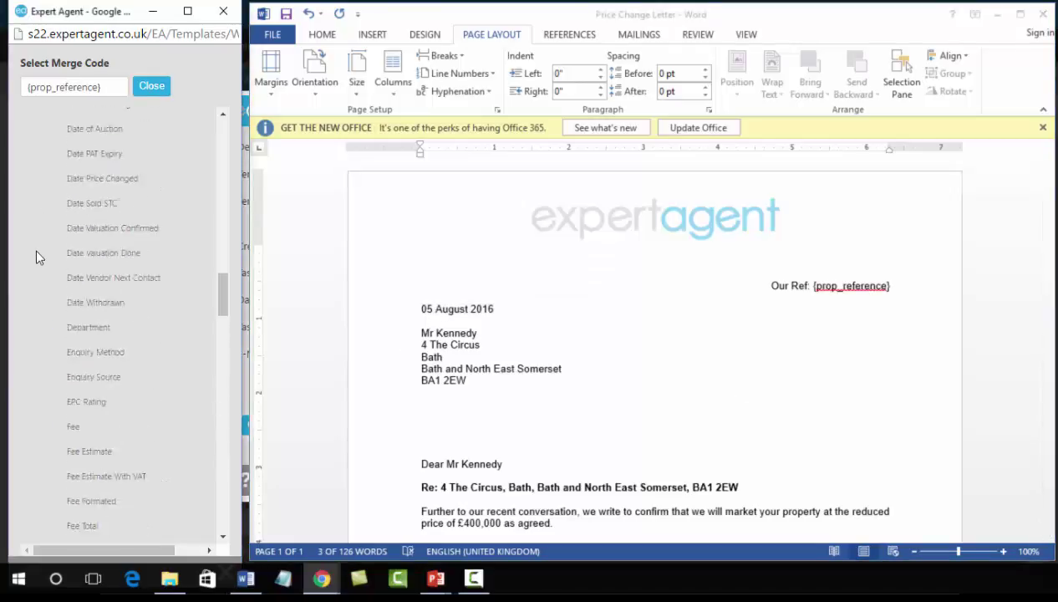
pyautogui.scroll(12, 36, 248)
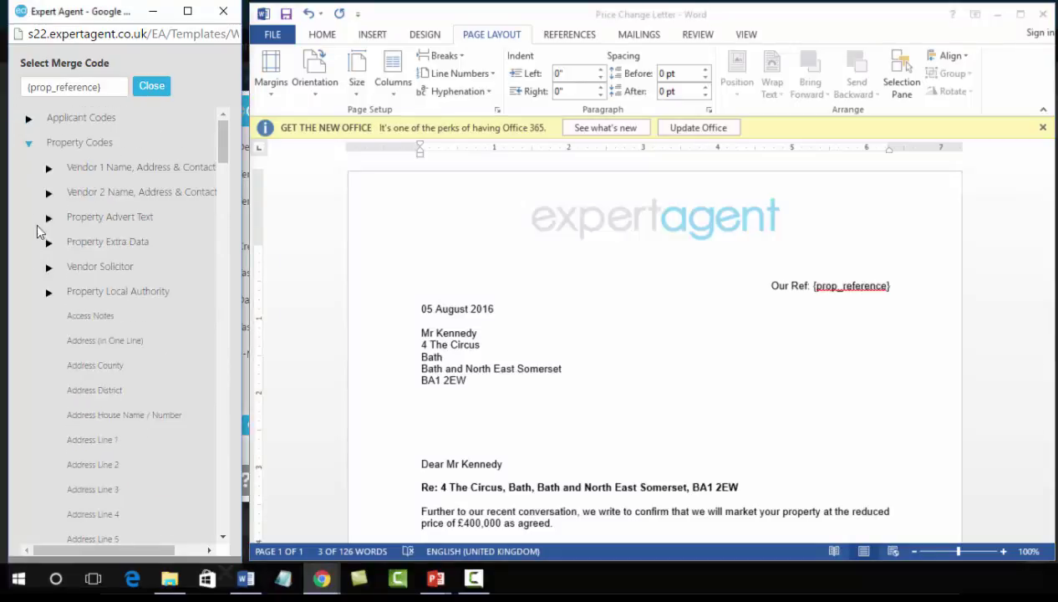
pyautogui.click(28, 142)
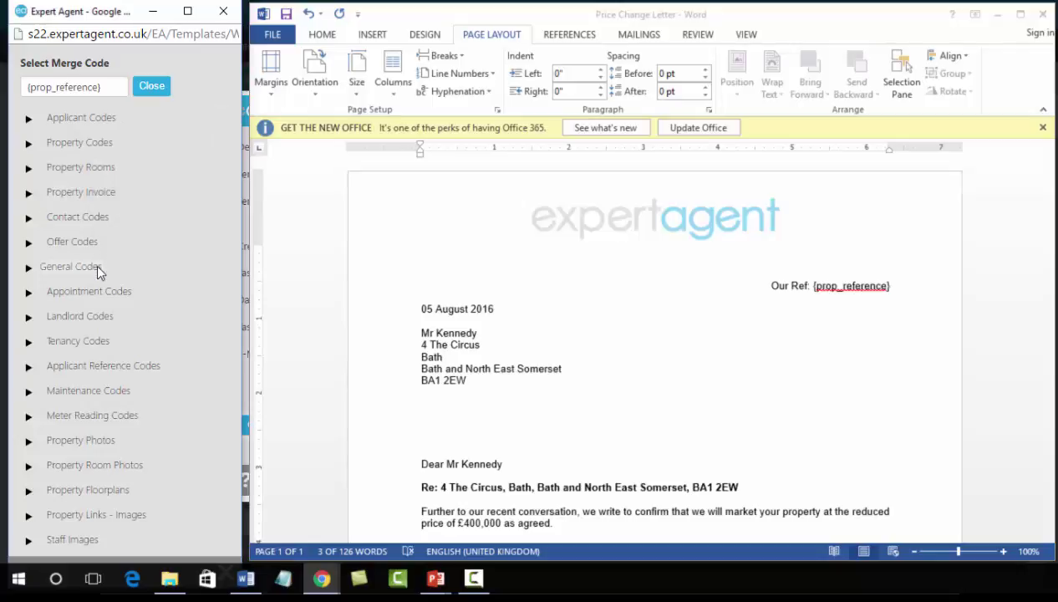
pyautogui.click(29, 267)
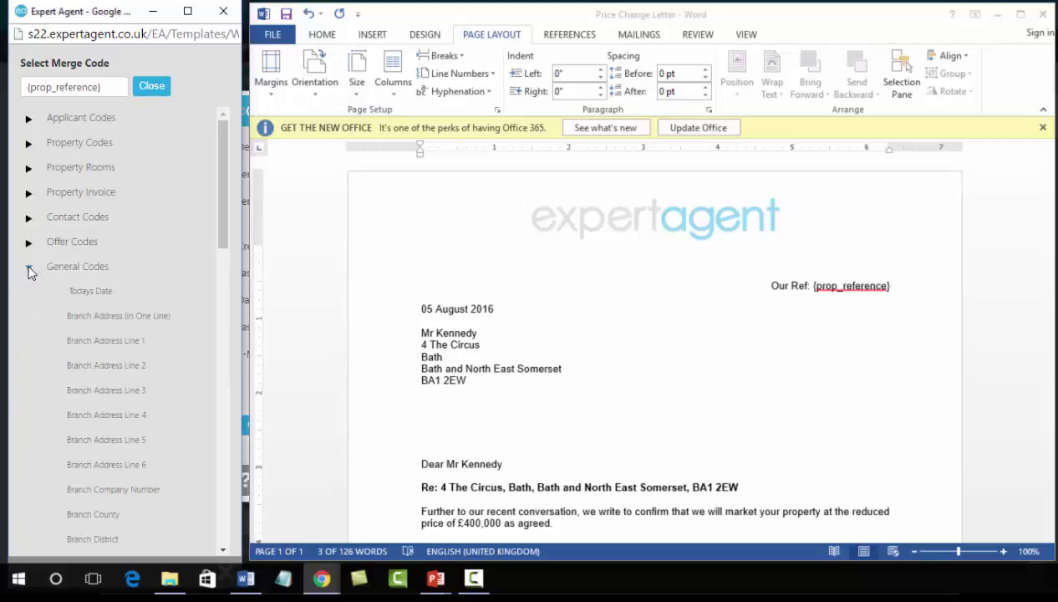
pyautogui.click(86, 292)
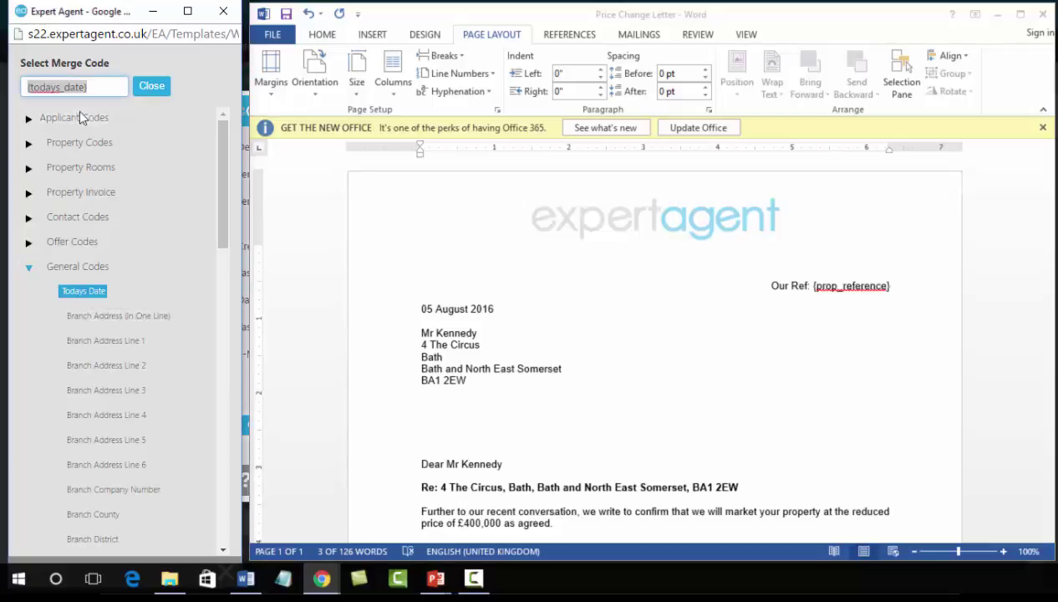
pyautogui.rightClick(66, 87)
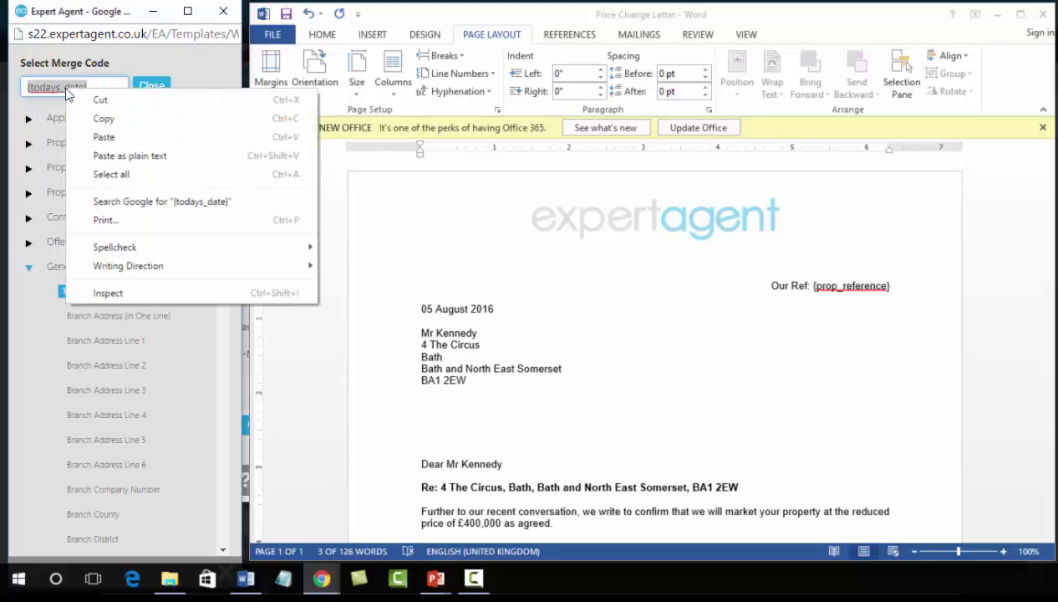
pyautogui.click(75, 122)
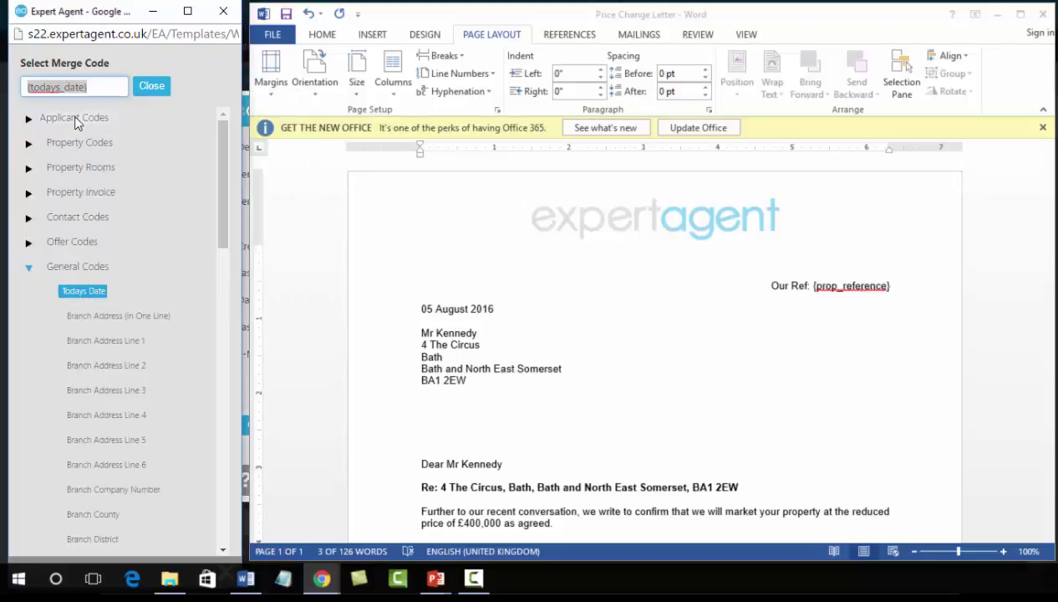
pyautogui.tripleClick(503, 314)
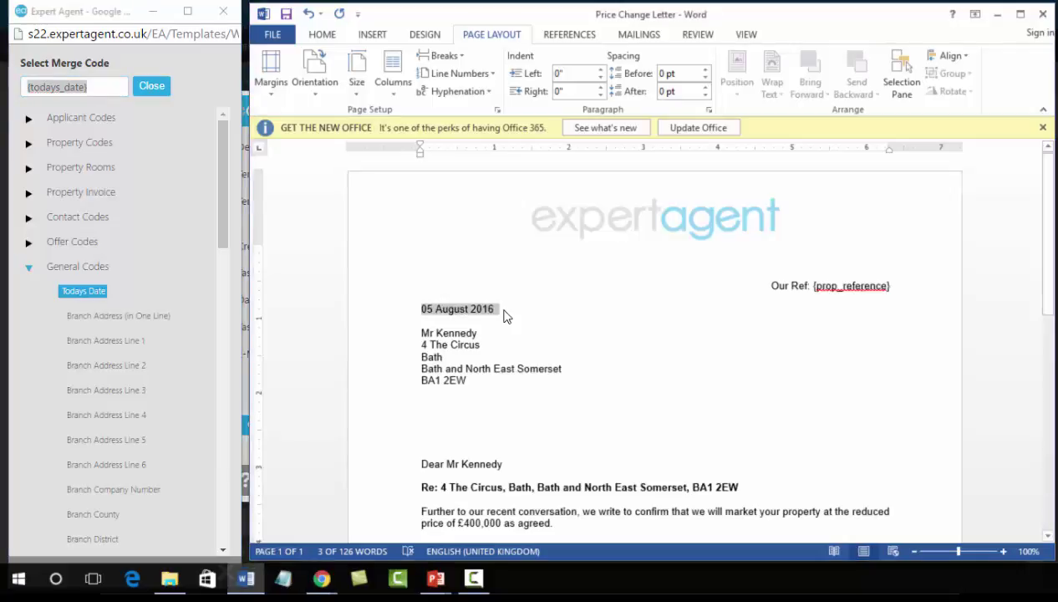
pyautogui.hotkey('ctrl', 'v')
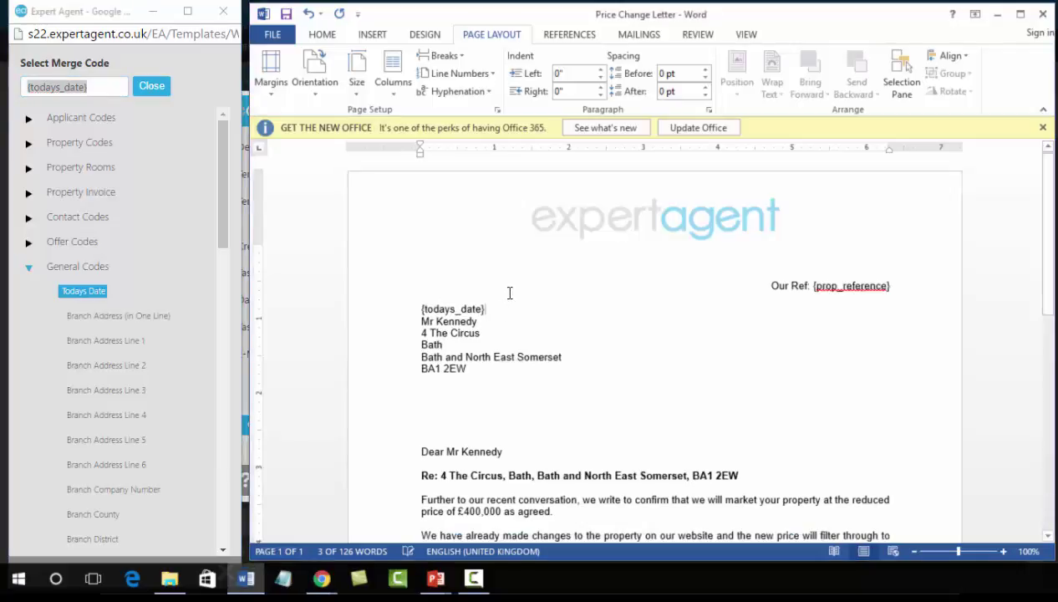
pyautogui.press('Return')
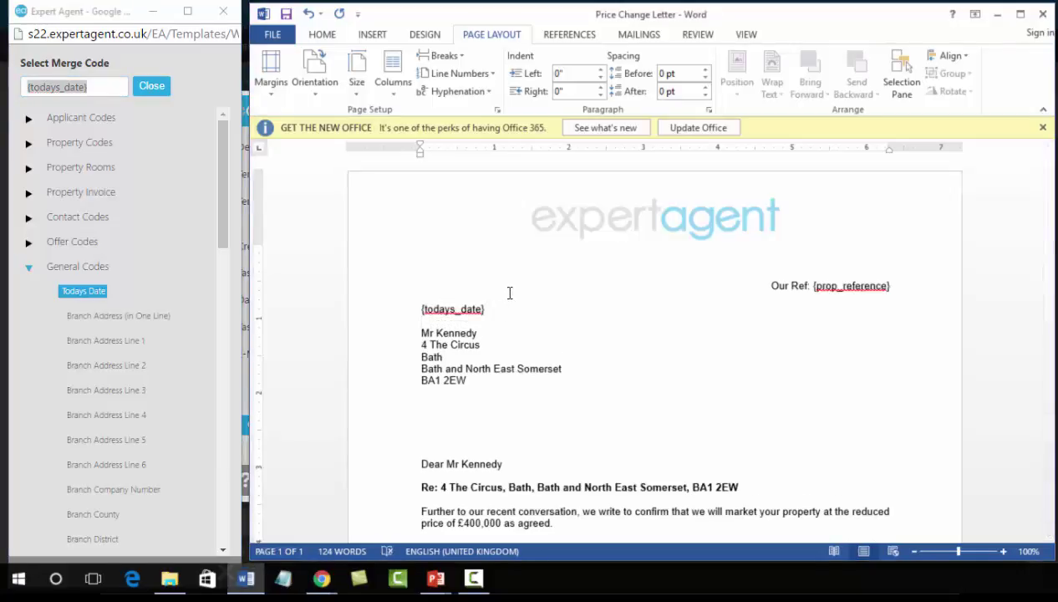
# - Switch the merge code list from General Codes to Property Codes, and delete the recipient's name and address block from the letter
pyautogui.click(28, 268)
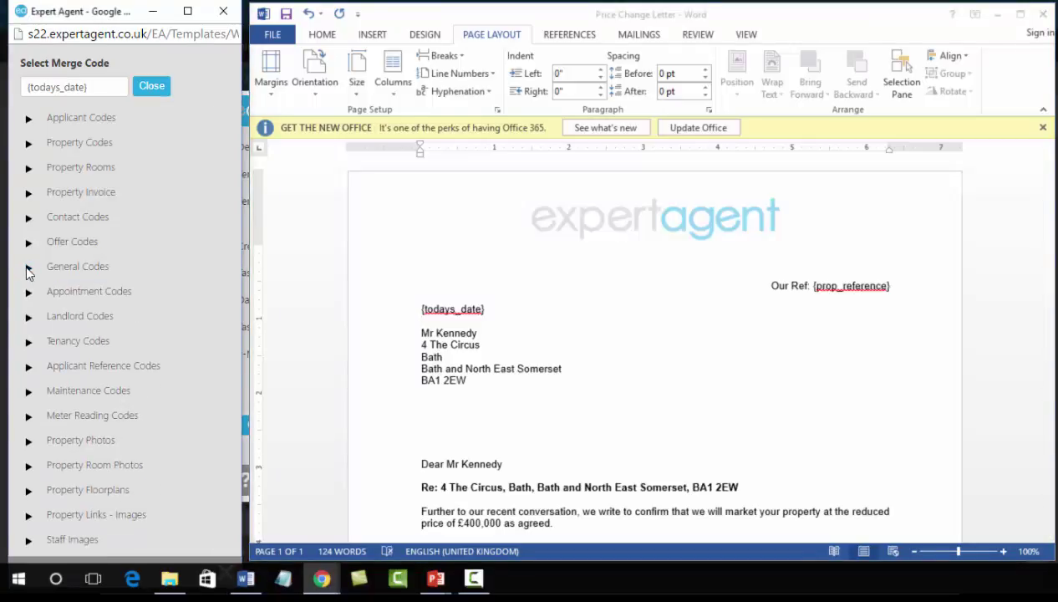
pyautogui.click(29, 144)
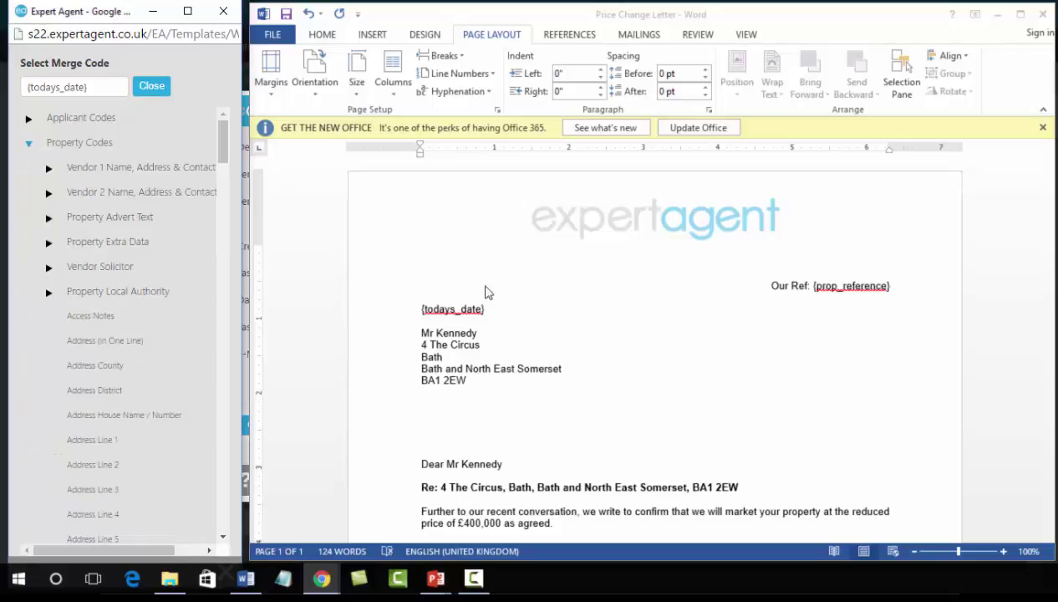
pyautogui.click(478, 381)
pyautogui.moveTo(478, 381); pyautogui.dragTo(420, 327)
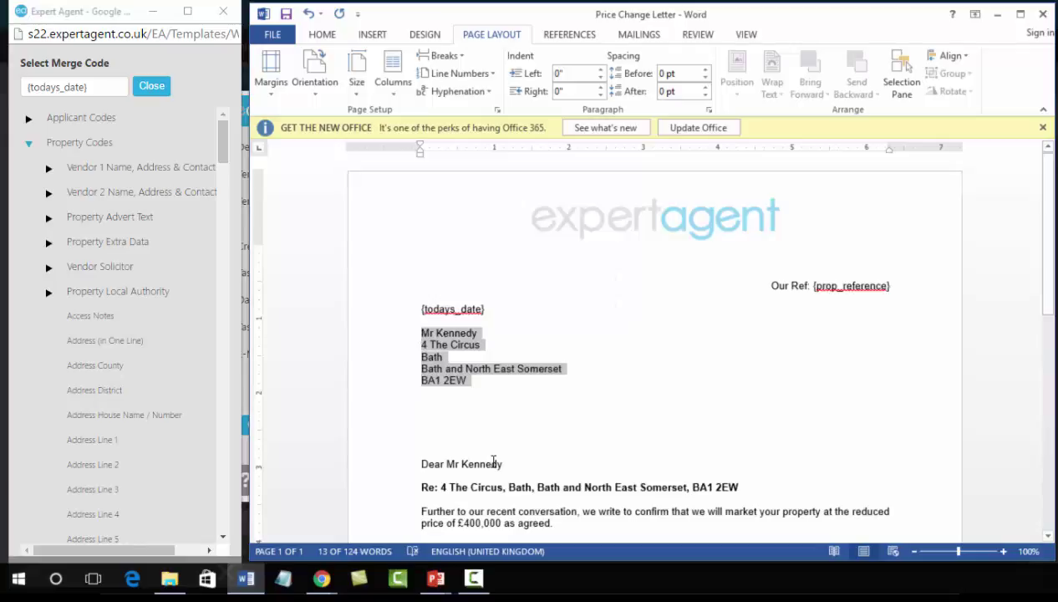
pyautogui.press('Delete')
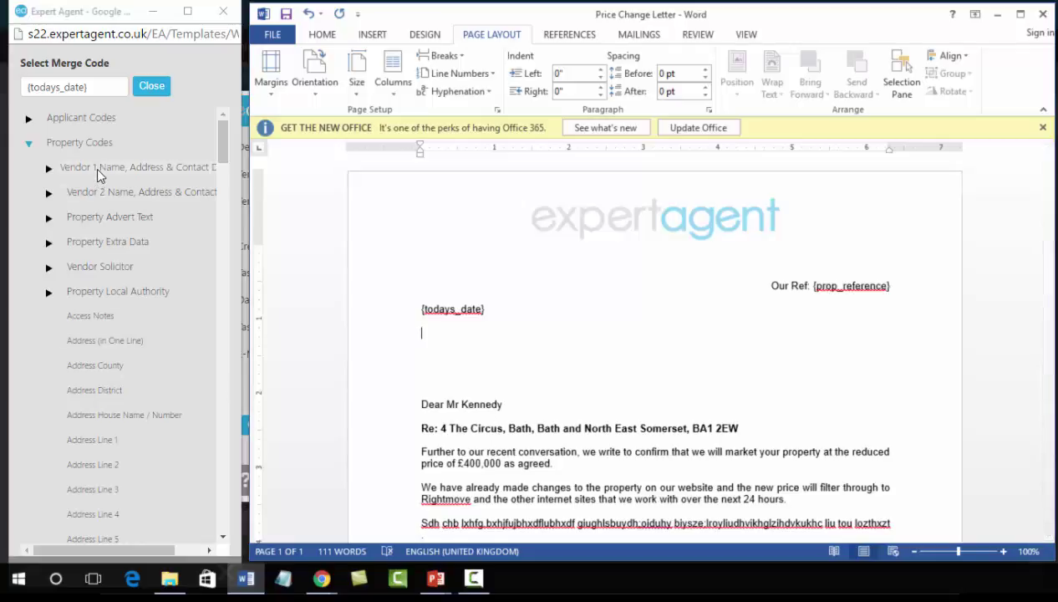
# - Insert the Vendor 1 Title Intial and Surname merge code {Vendor1Intial} where the recipient's name and address block began
pyautogui.click(48, 170)
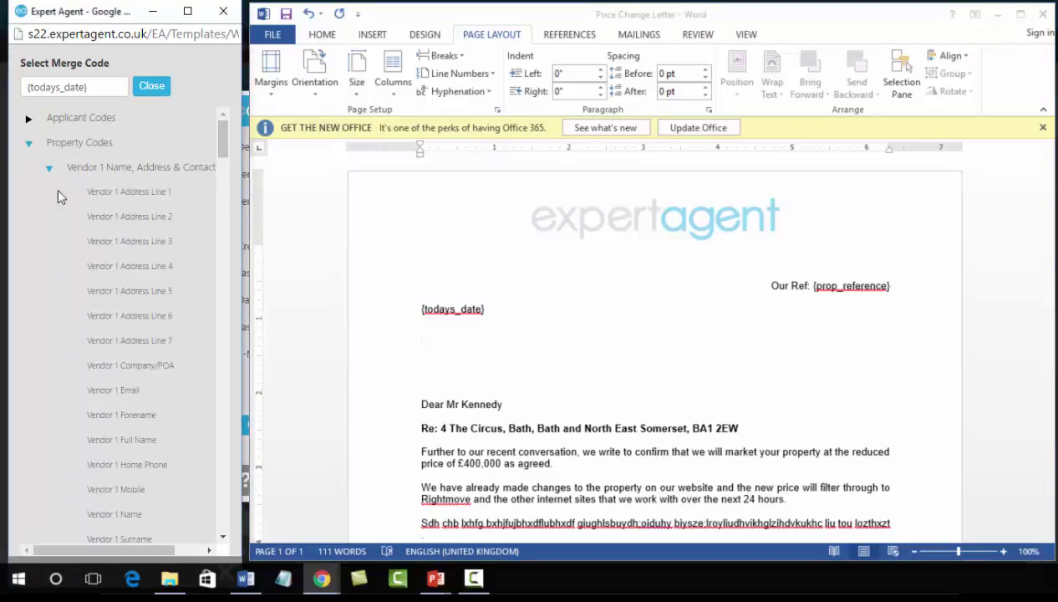
pyautogui.scroll(-5, 53, 235)
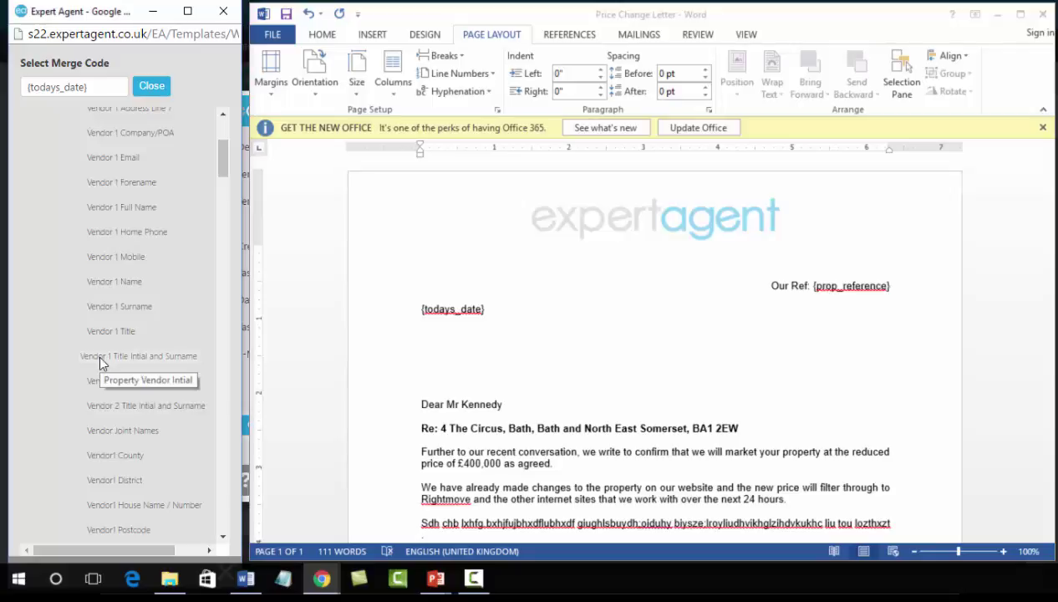
pyautogui.click(98, 355)
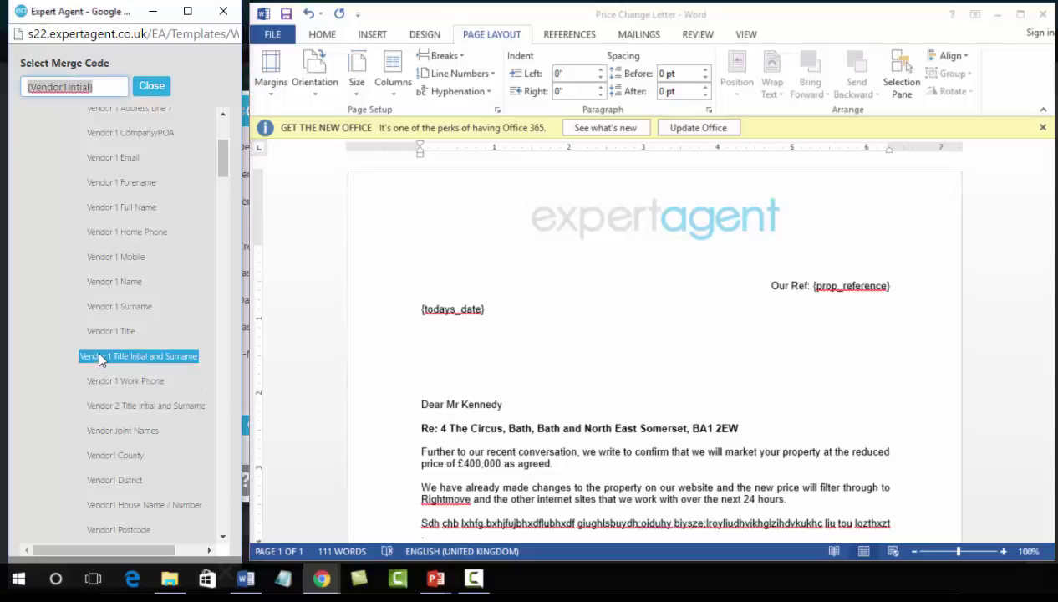
pyautogui.rightClick(71, 89)
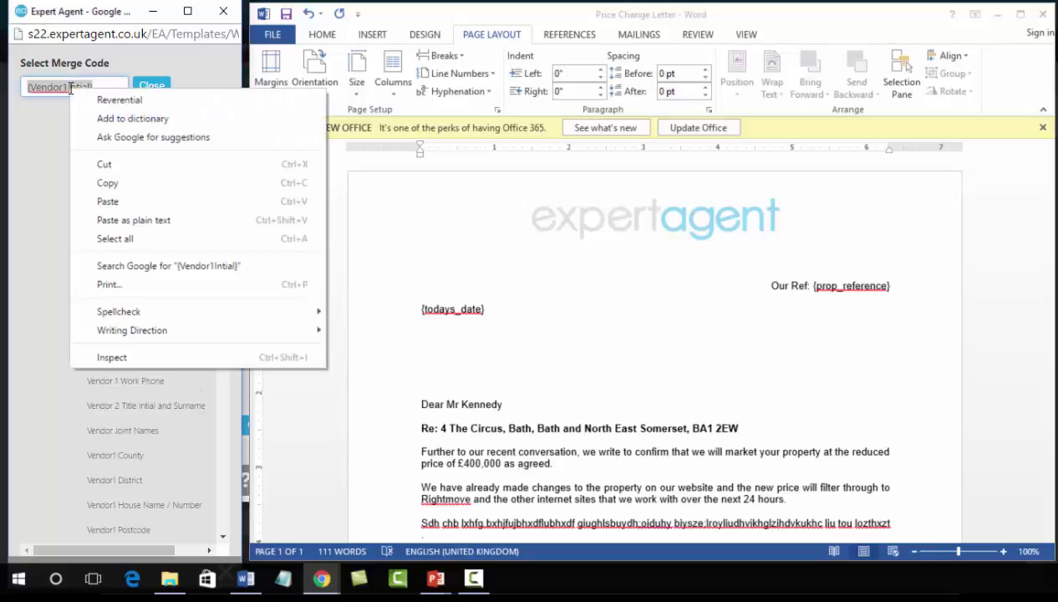
pyautogui.click(80, 179)
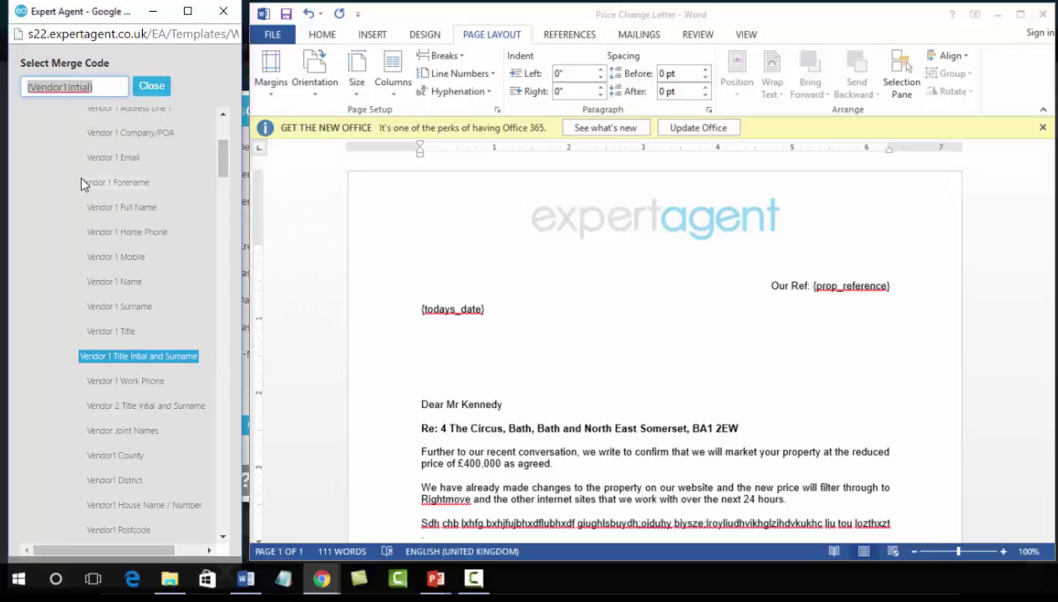
pyautogui.click(434, 332)
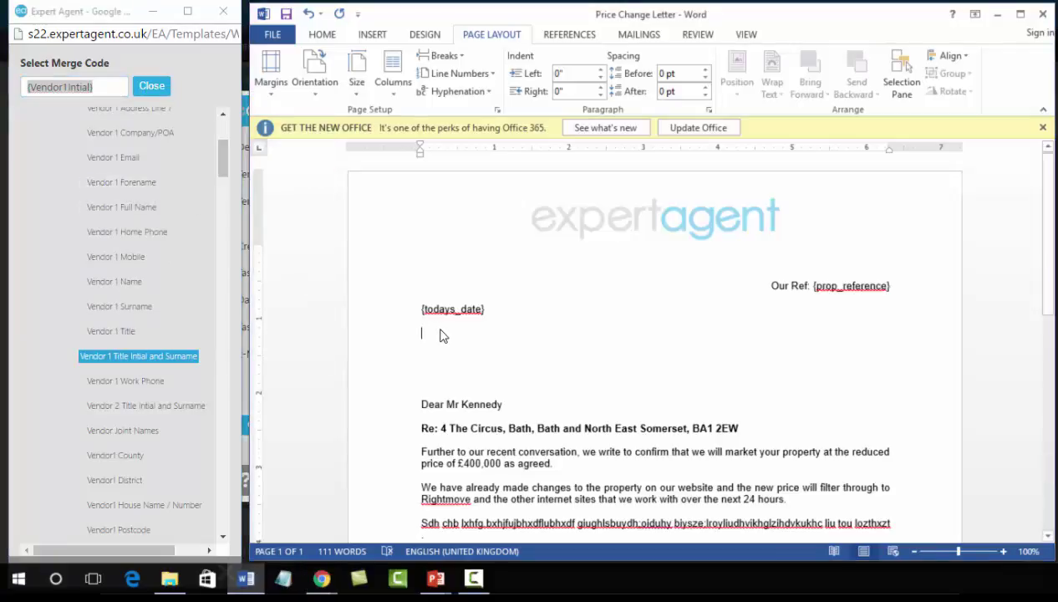
pyautogui.hotkey('ctrl', 'v')
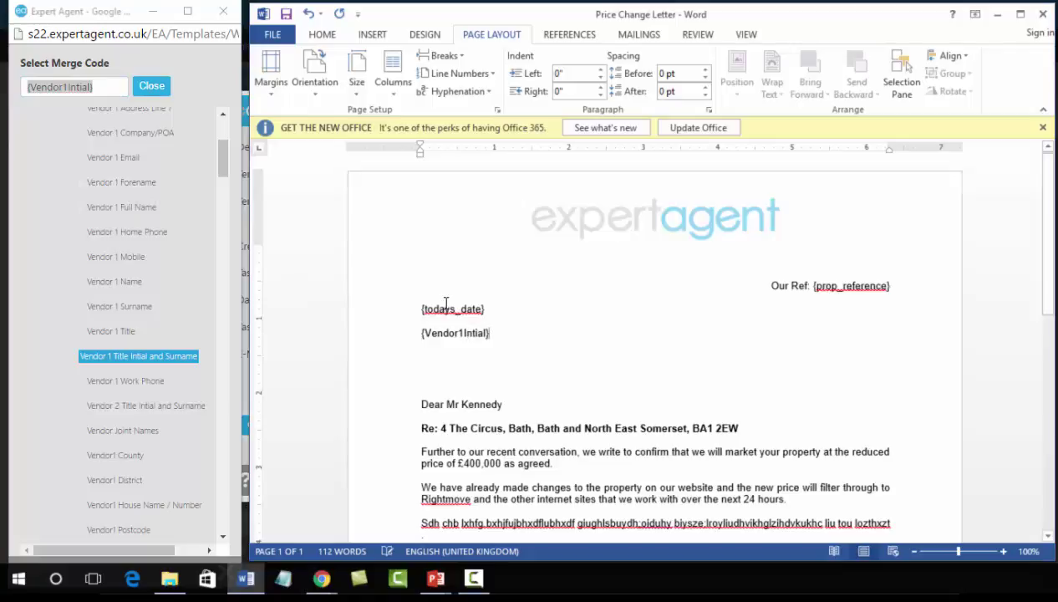
# - Start a new line below {Vendor1Intial} and look through the Vendor 1 Name, Address & Contact merge codes for the available address codes
pyautogui.press('Return')
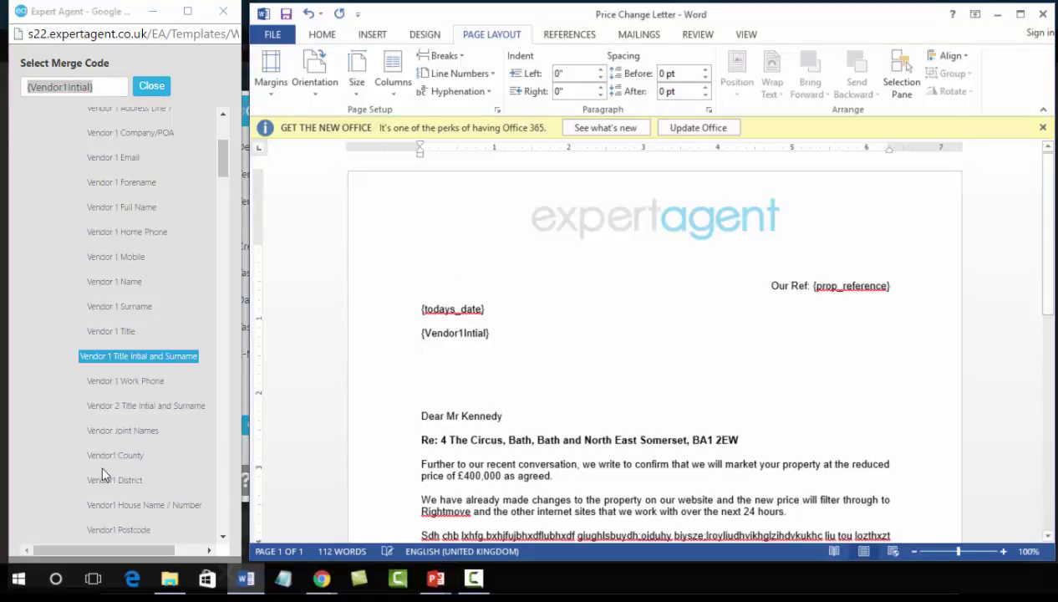
pyautogui.click(55, 360)
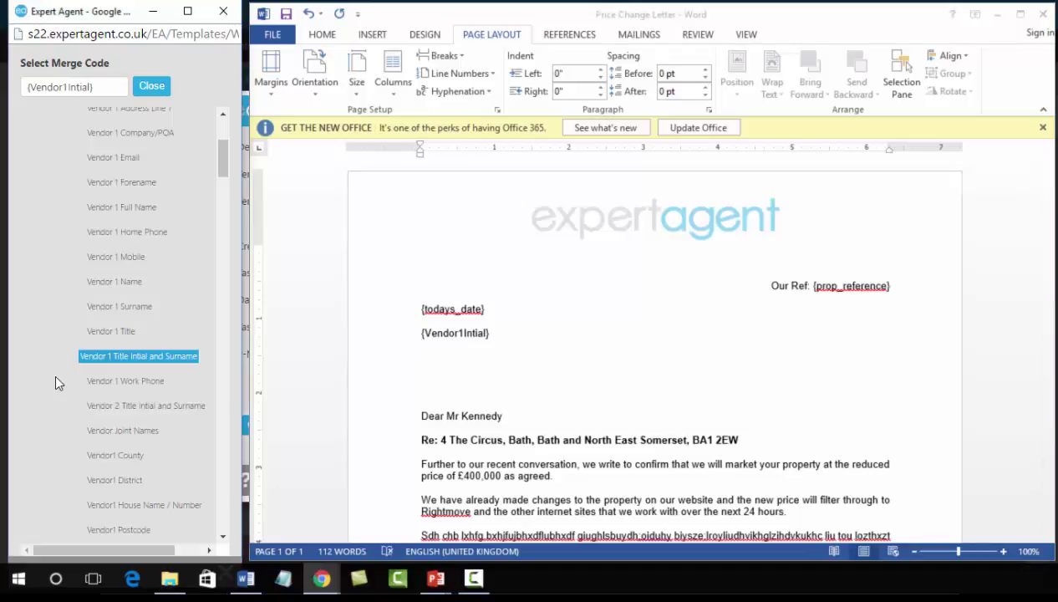
pyautogui.scroll(-3, 55, 383)
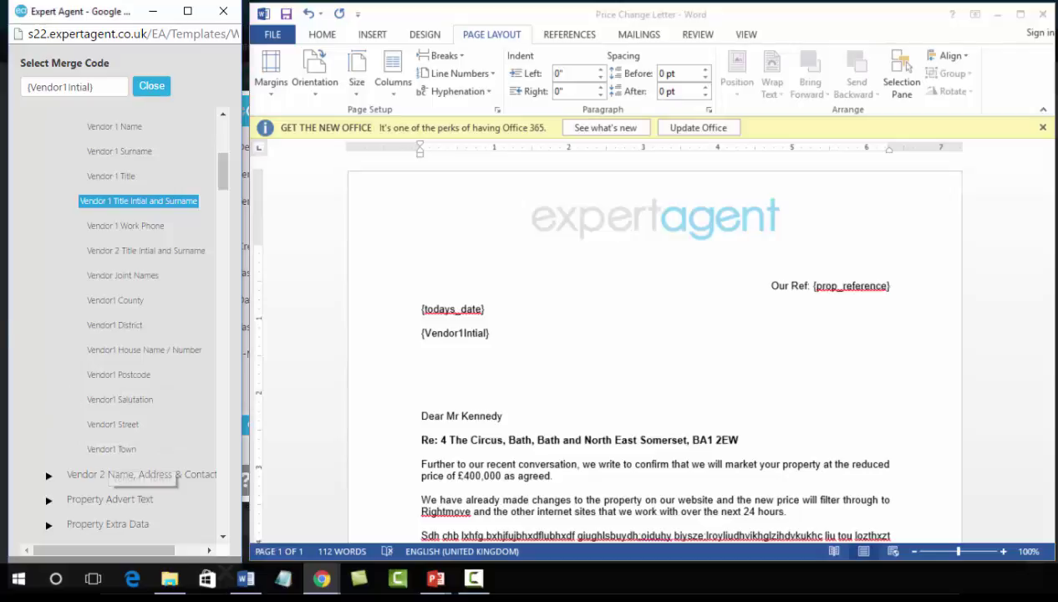
pyautogui.scroll(5, 42, 280)
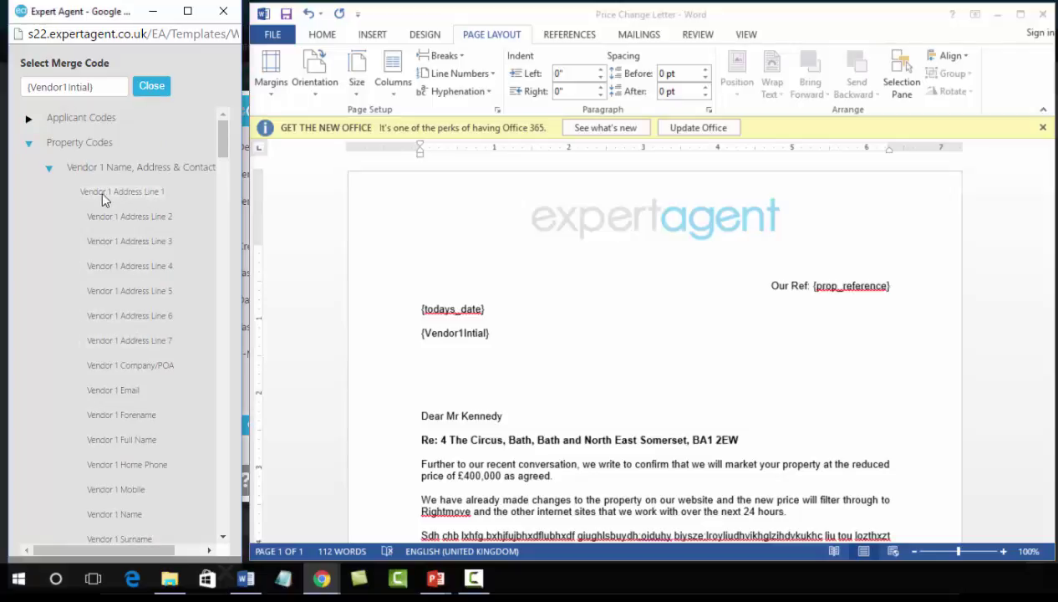
pyautogui.scroll(-3, 52, 223)
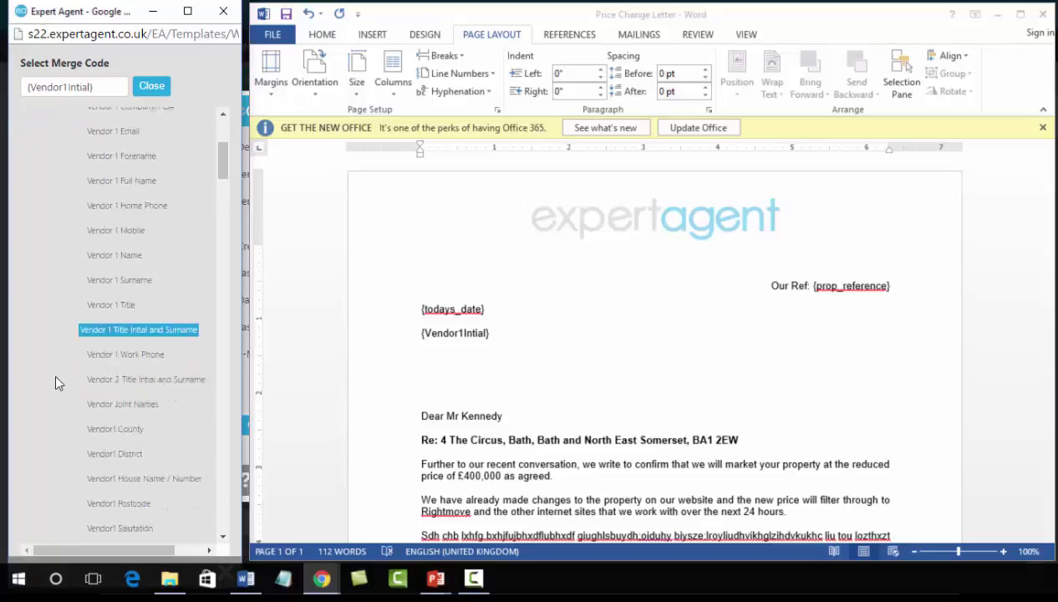
pyautogui.scroll(-1, 99, 388)
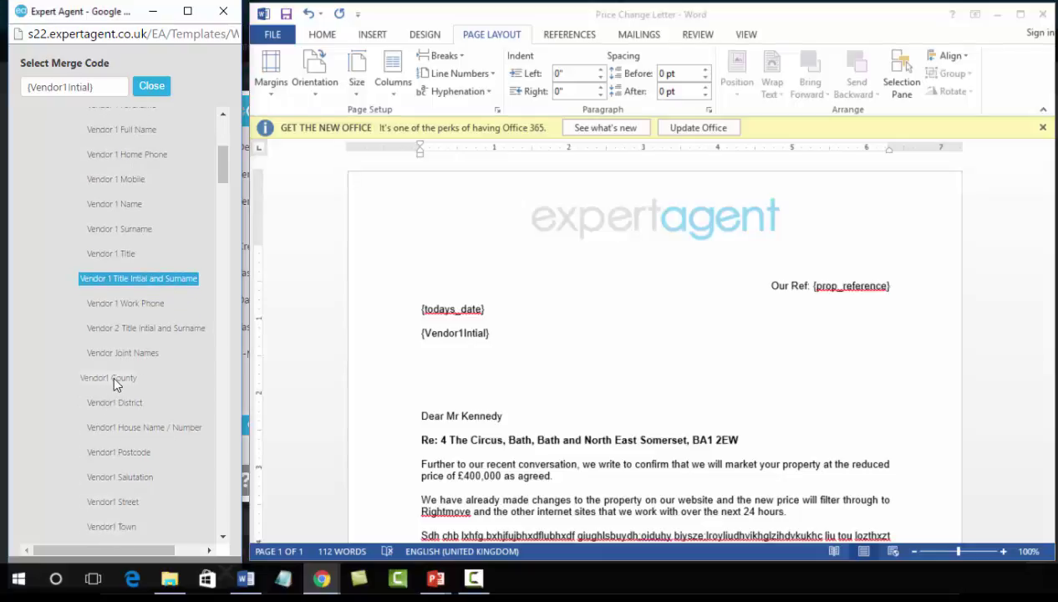
pyautogui.scroll(10, 31, 370)
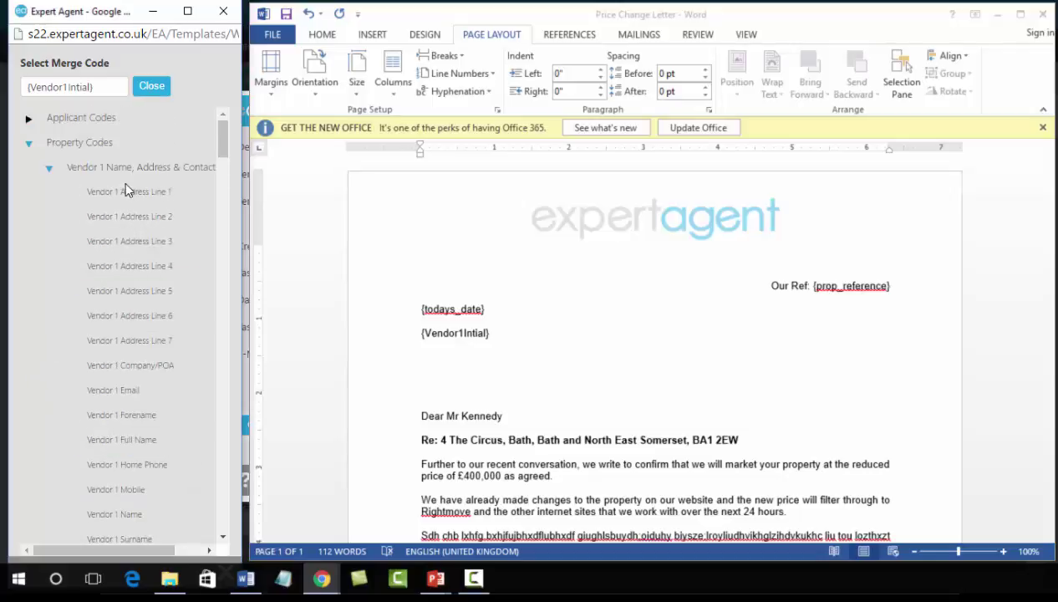
pyautogui.scroll(-3, 125, 196)
pyautogui.scroll(-3, 126, 196)
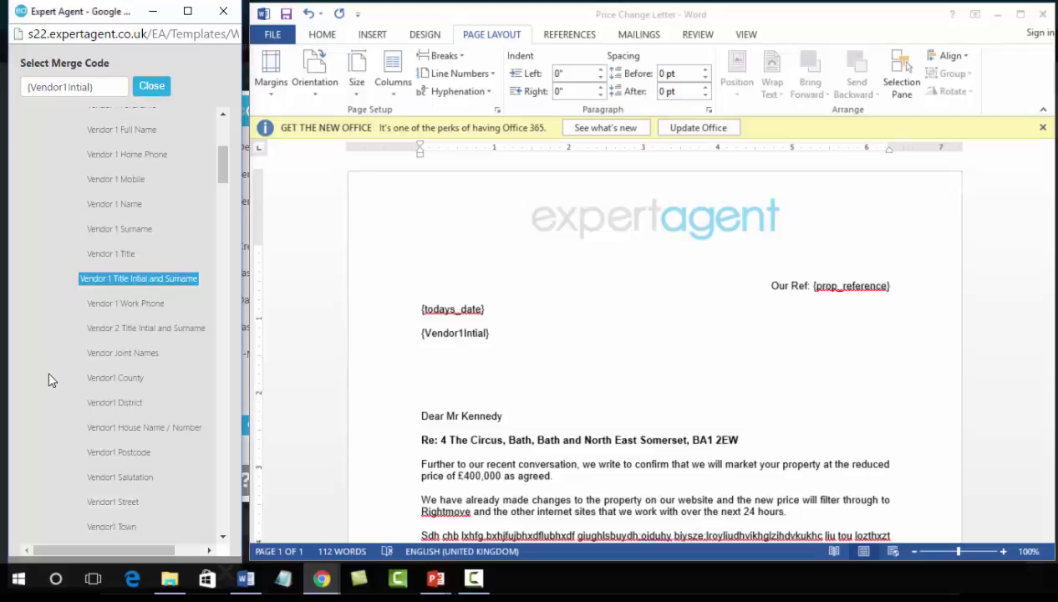
pyautogui.scroll(10, 47, 368)
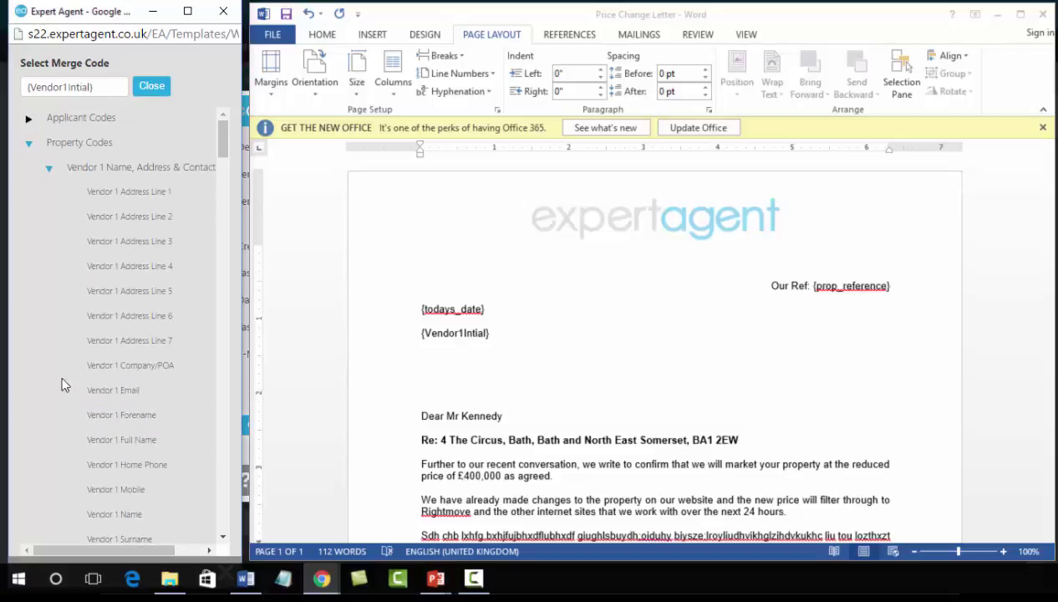
# - Insert the Vendor 1 Address Line 1 merge code {vendor1_addressline1} below {Vendor1Intial} and start a new line after it
pyautogui.click(118, 198)
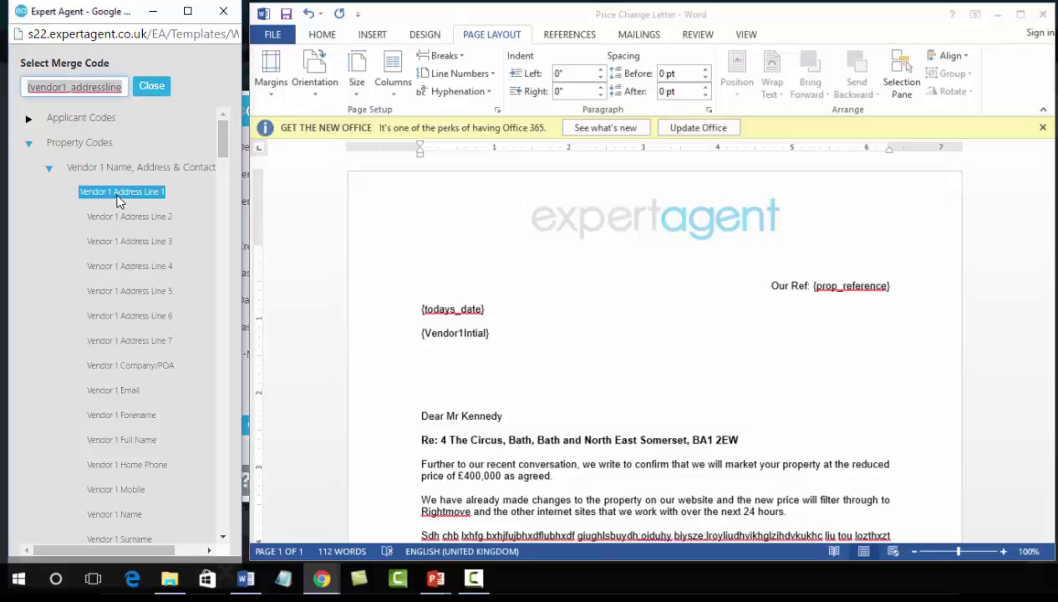
pyautogui.rightClick(79, 85)
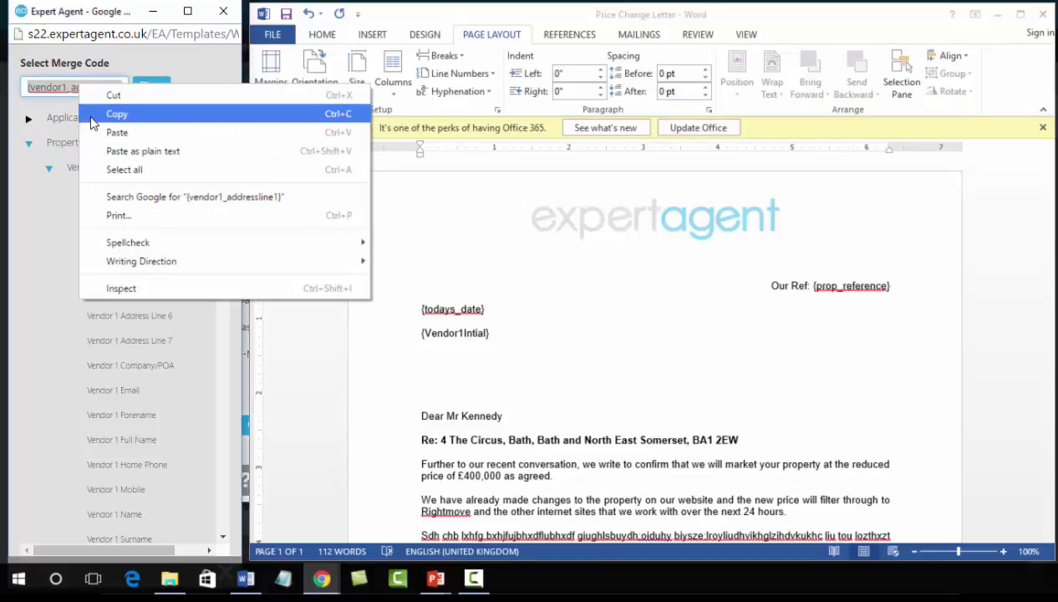
pyautogui.click(93, 117)
pyautogui.click(456, 351)
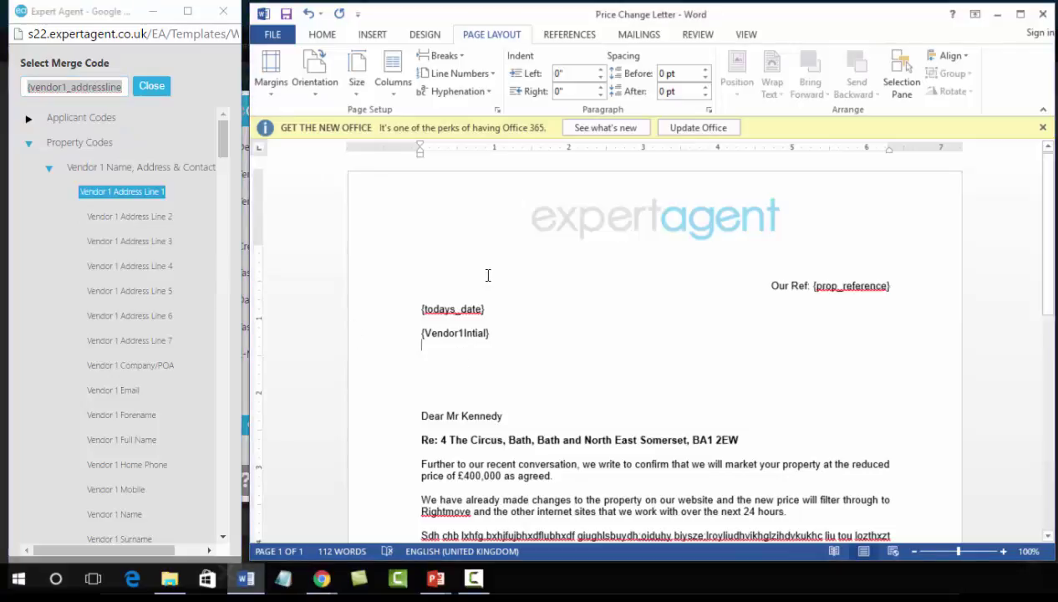
pyautogui.hotkey('ctrl', 'v')
pyautogui.press('Return')
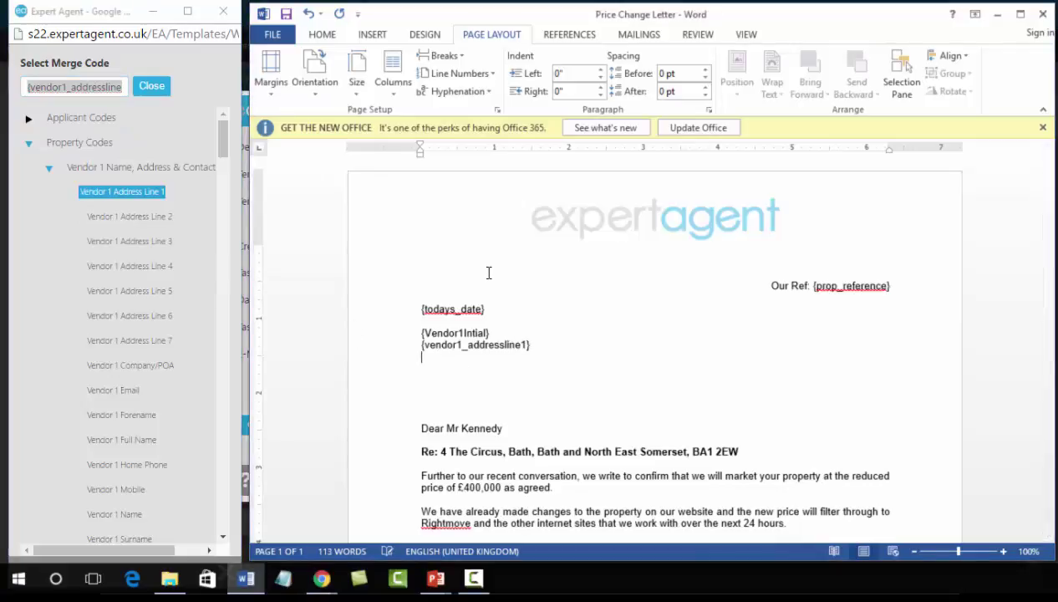
# - Insert the Vendor 1 Address Line 2 merge code {vendor1_addressline2} on the line below the Address Line 1 code
pyautogui.click(133, 217)
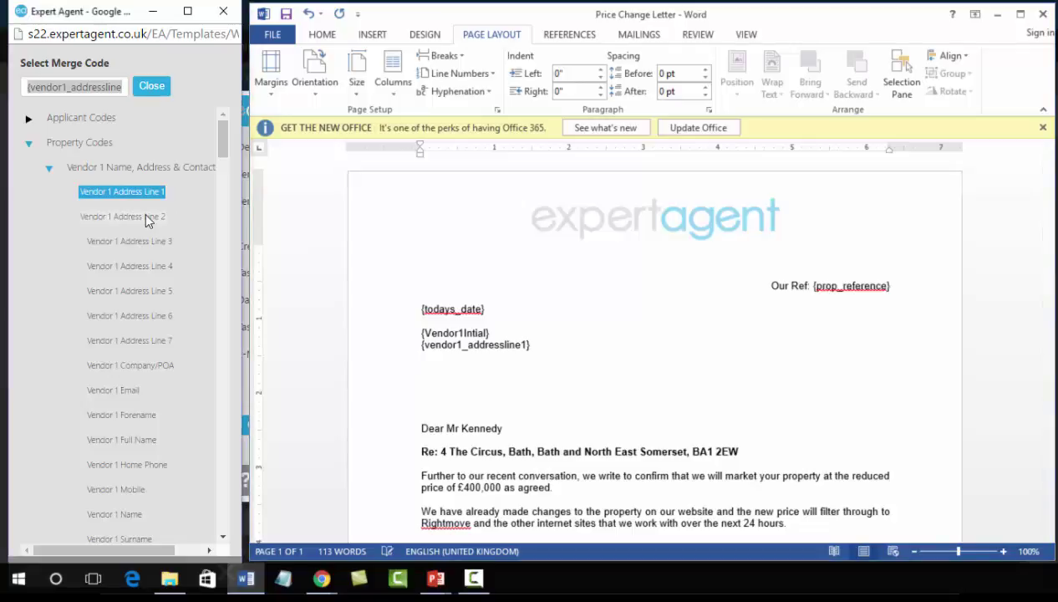
pyautogui.rightClick(104, 91)
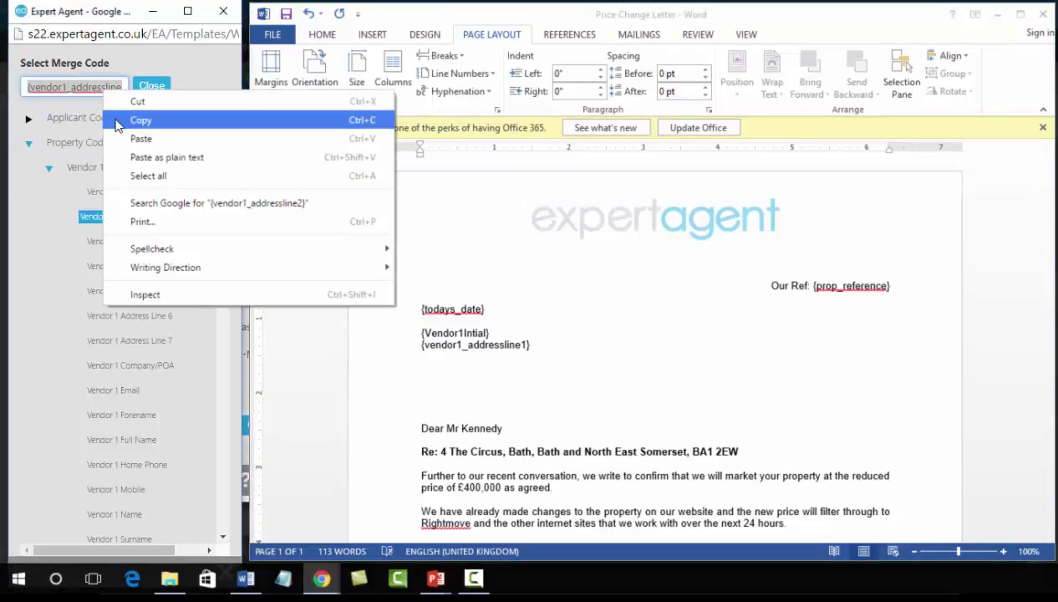
pyautogui.click(116, 122)
pyautogui.click(440, 362)
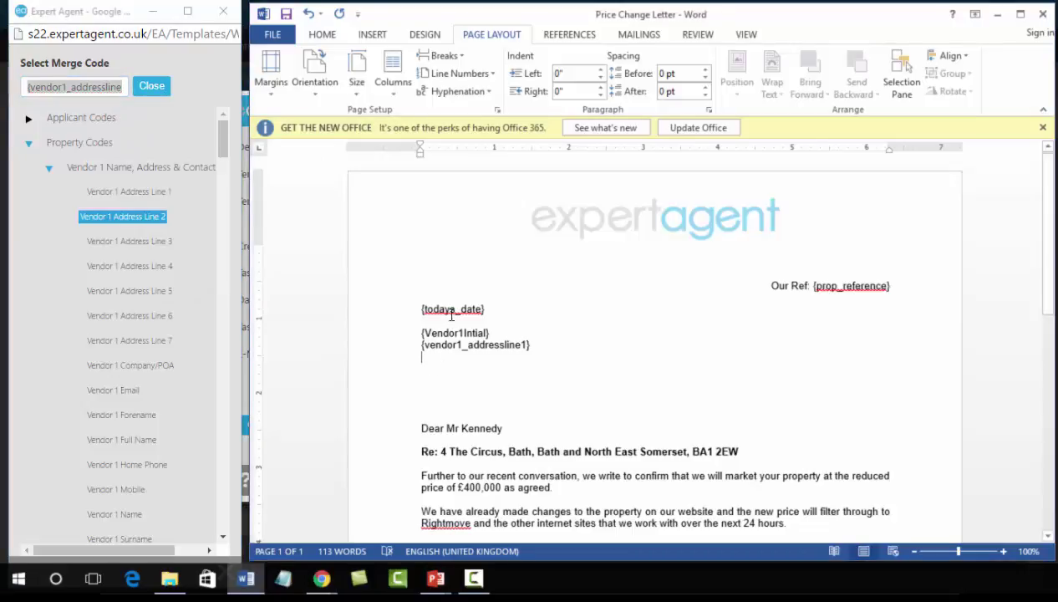
pyautogui.hotkey('ctrl', 'v')
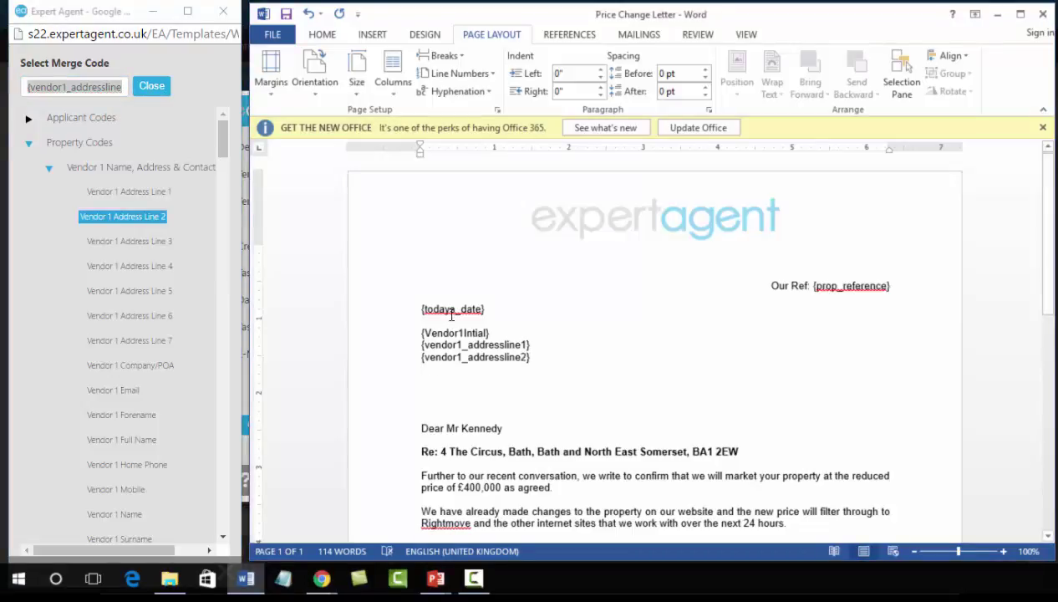
# - Insert the Vendor 1 Address Line 3 merge code {vendor1_addressline3} below the Address Line 2 code and start a new line after it
pyautogui.click(129, 239)
pyautogui.rightClick(97, 85)
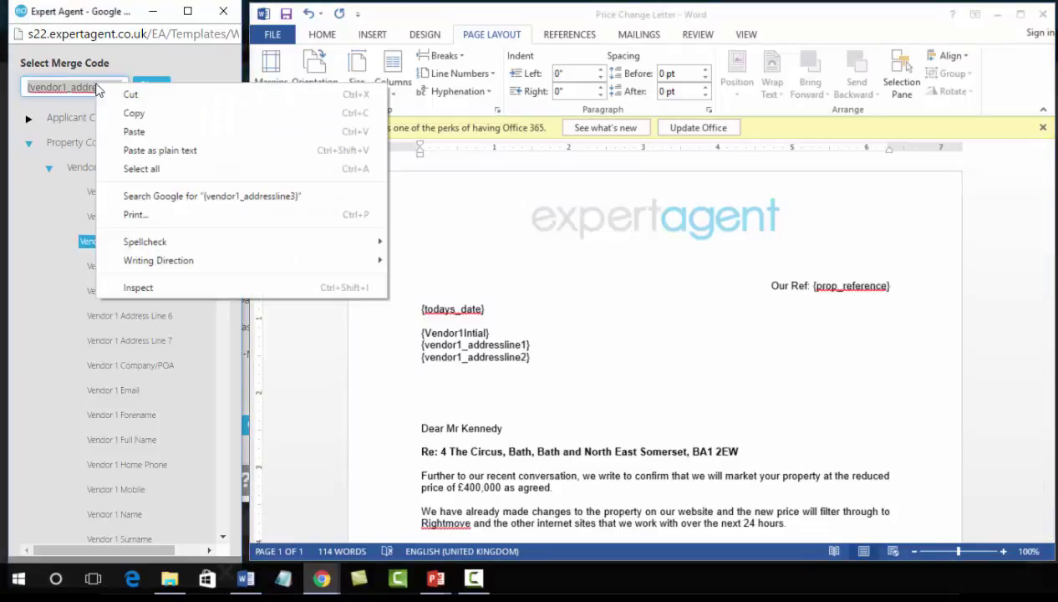
pyautogui.click(111, 111)
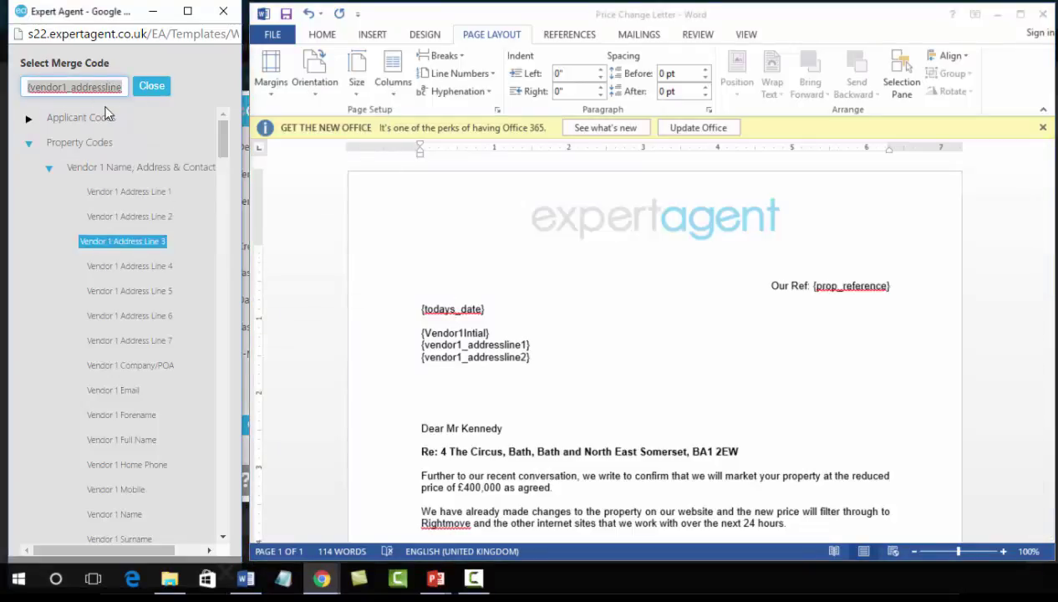
pyautogui.click(422, 377)
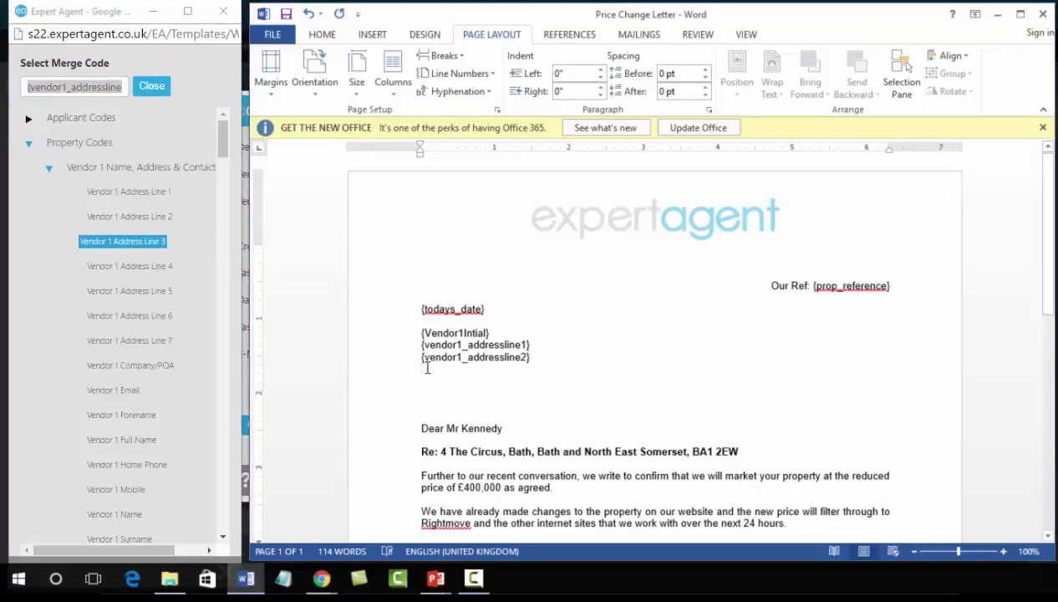
pyautogui.rightClick(422, 378)
pyautogui.click(459, 202)
pyautogui.press('Return')
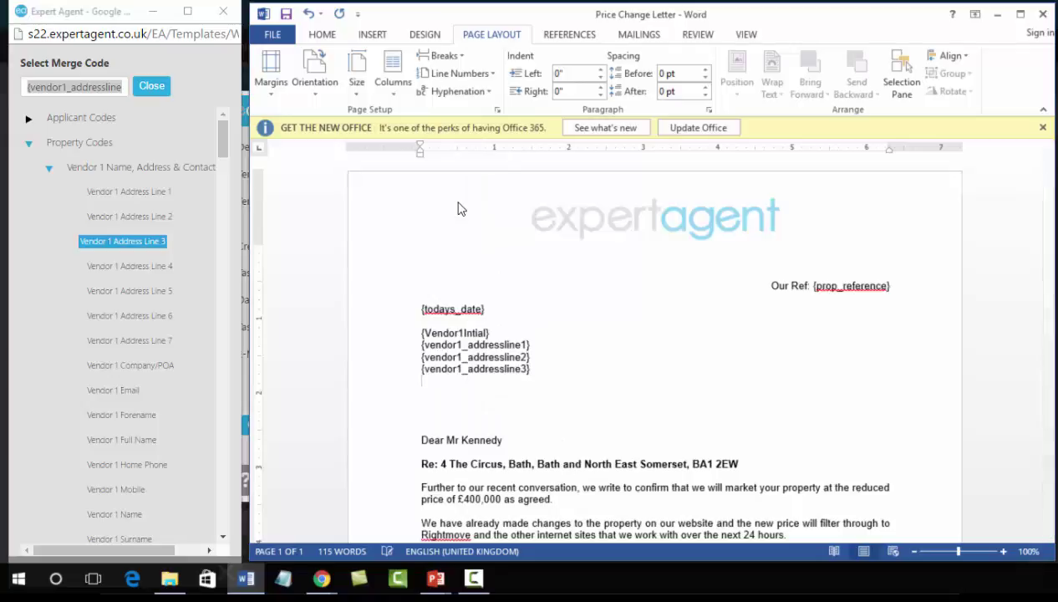
# - Insert the Vendor 1 Address Line 4 merge code {vendor1_addressline4} below the Address Line 3 code and start a new line after it
pyautogui.click(123, 268)
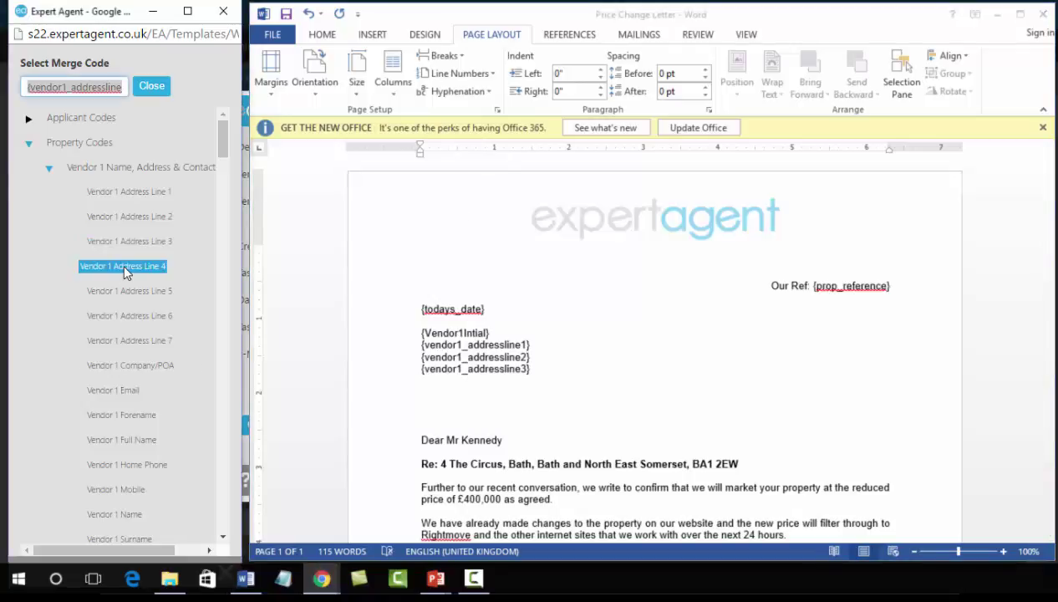
pyautogui.rightClick(114, 93)
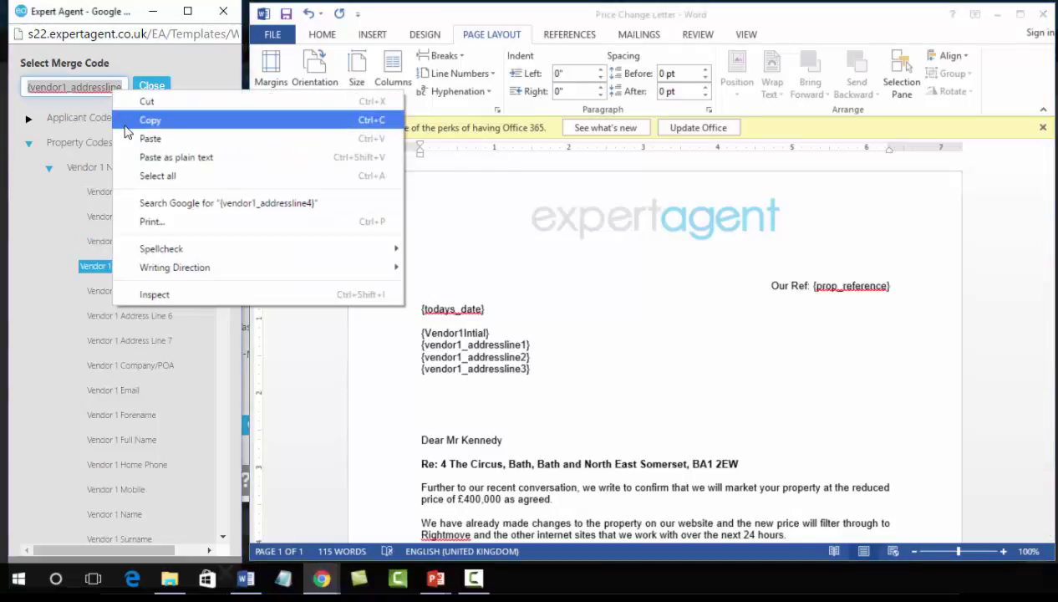
pyautogui.click(126, 125)
pyautogui.click(462, 383)
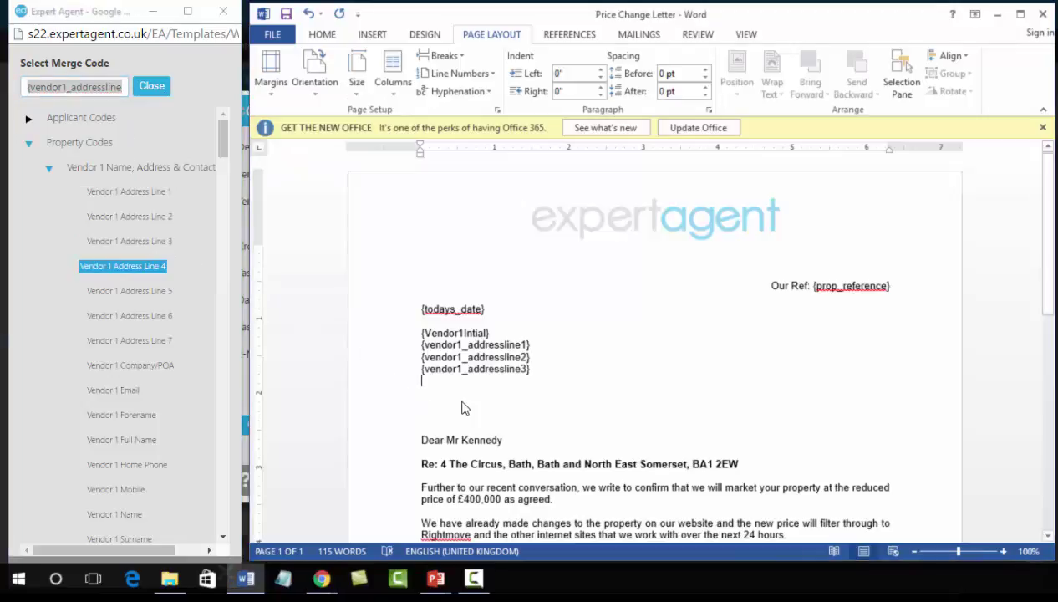
pyautogui.hotkey('ctrl', 'v')
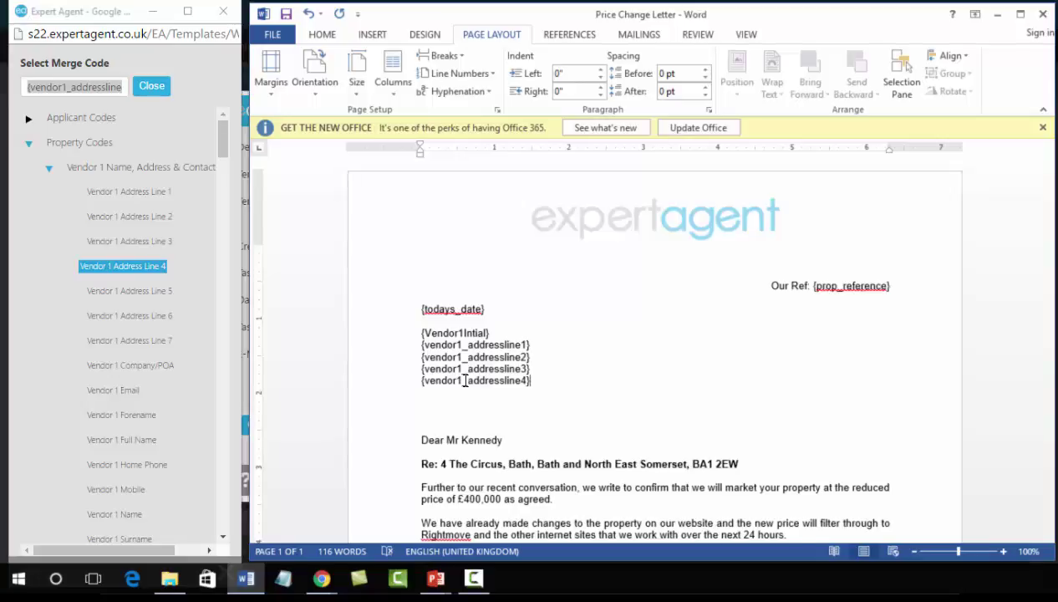
pyautogui.press('Return')
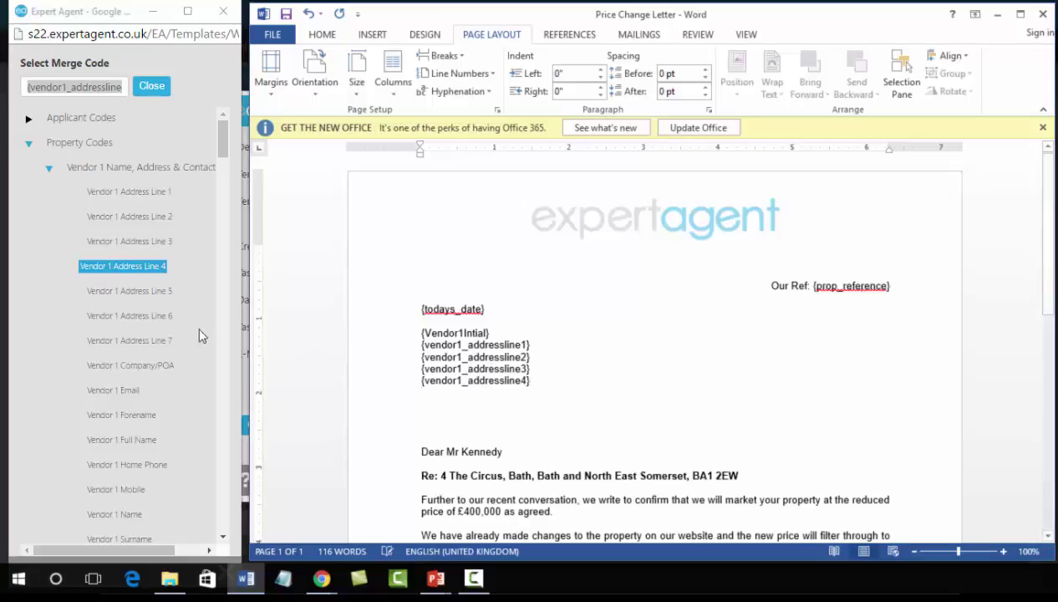
# - Insert the Vendor 1 Address Line 5 merge code {vendor1_addressline5} on the line below the Address Line 4 code
pyautogui.click(119, 294)
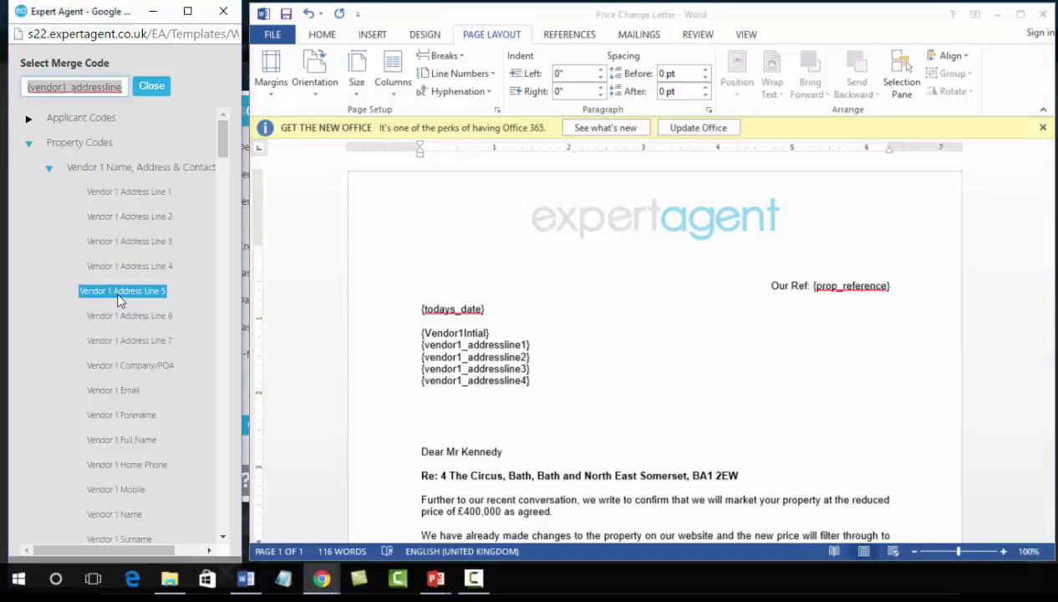
pyautogui.rightClick(87, 88)
pyautogui.click(93, 118)
pyautogui.click(443, 394)
pyautogui.hotkey('ctrl', 'v')
# - Insert the Vendor 1 Address Line 6 merge code {vendor1_addressline6} on a new line below the Address Line 5 code, followed by another new line
pyautogui.click(147, 319)
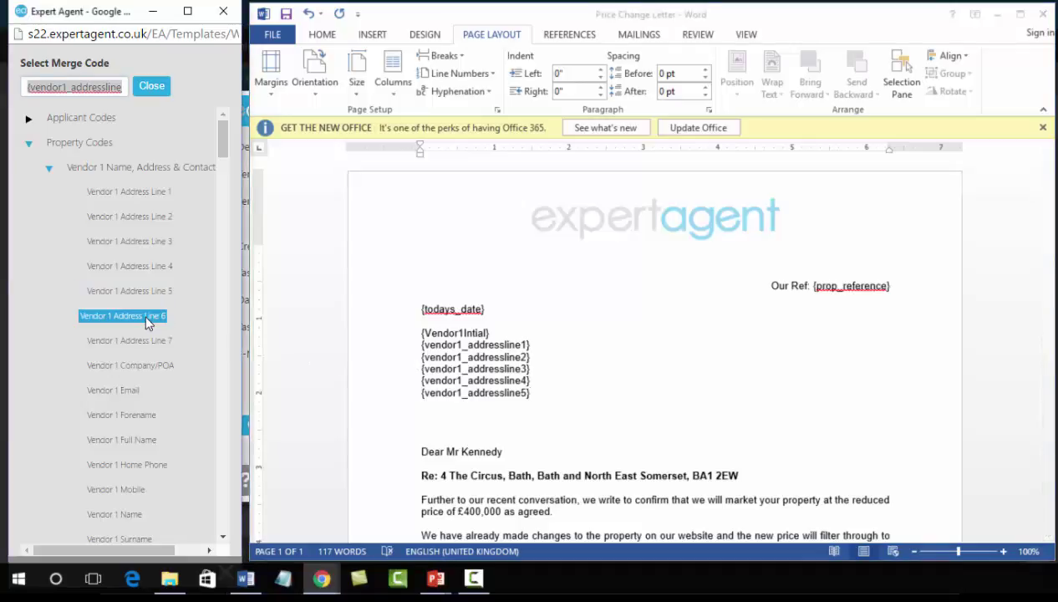
pyautogui.rightClick(88, 92)
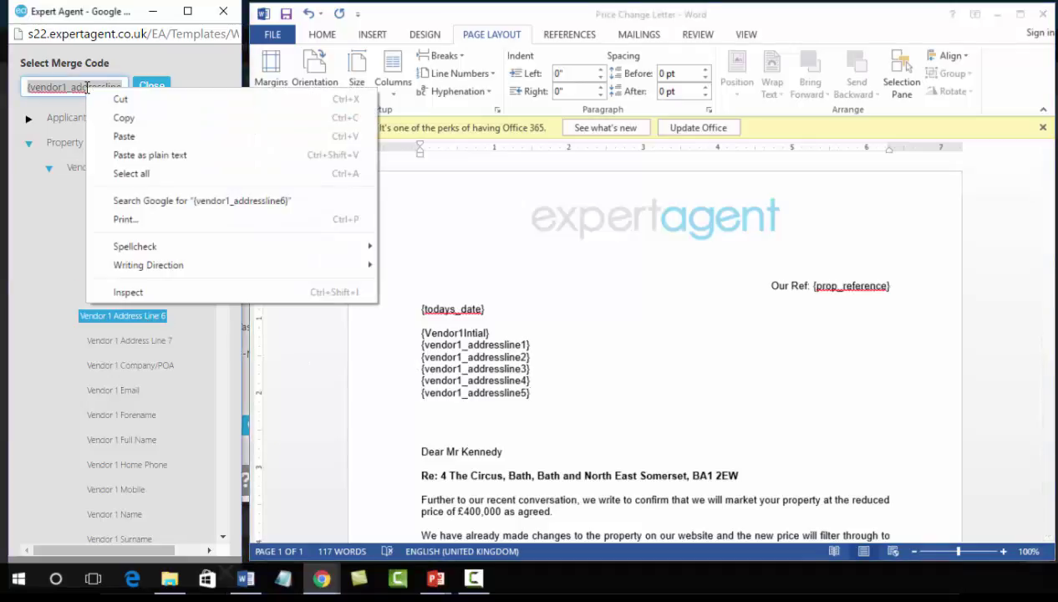
pyautogui.click(124, 118)
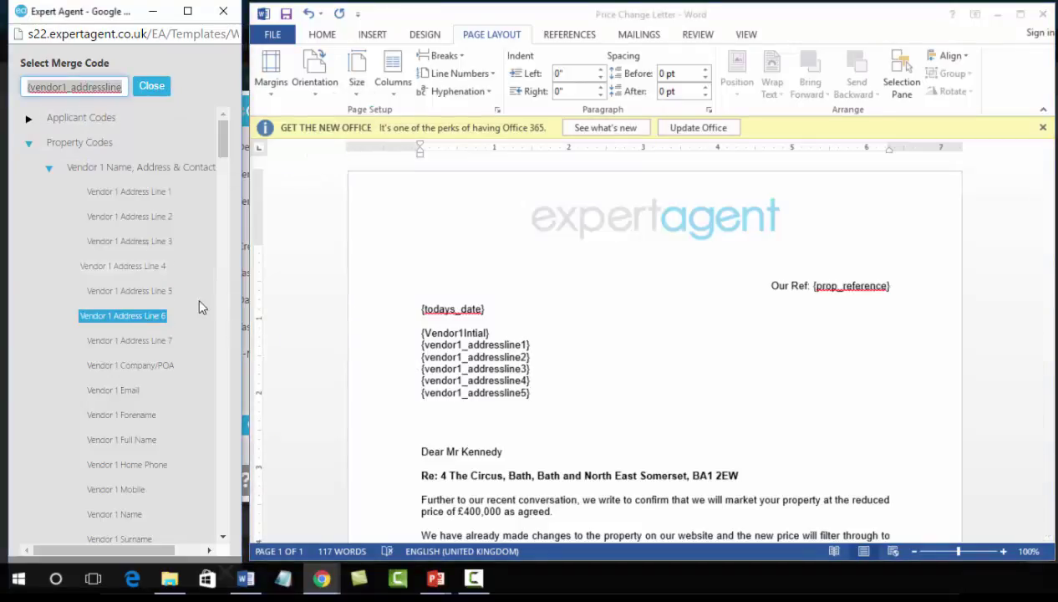
pyautogui.click(447, 416)
pyautogui.press('Return')
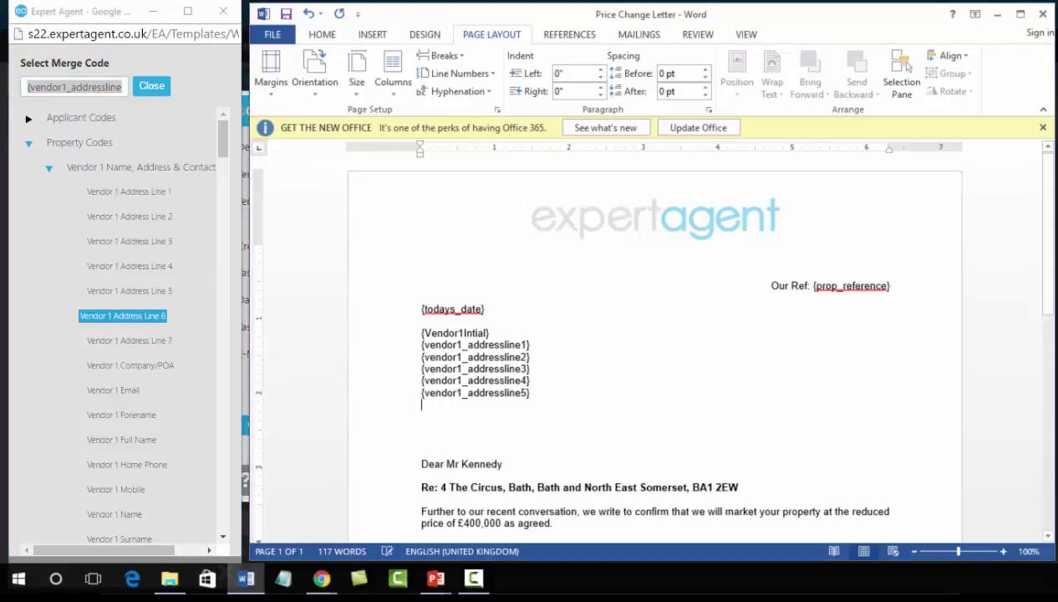
pyautogui.hotkey('ctrl', 'v')
pyautogui.press('Return')
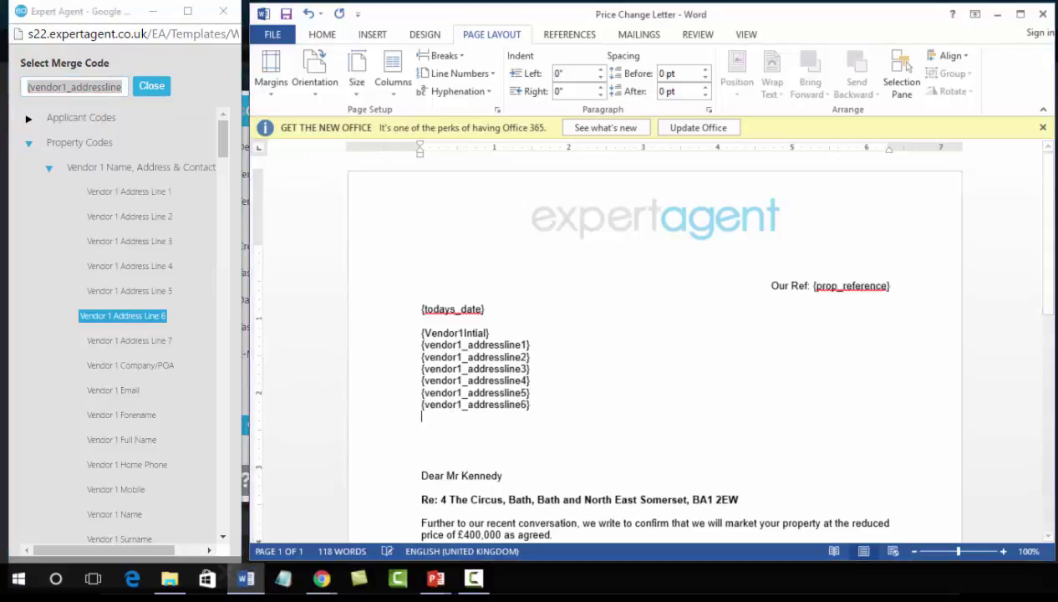
# - Insert the Vendor 1 Address Line 7 merge code {vendor1_addressline7} on the line below the Address Line 6 code
pyautogui.click(138, 348)
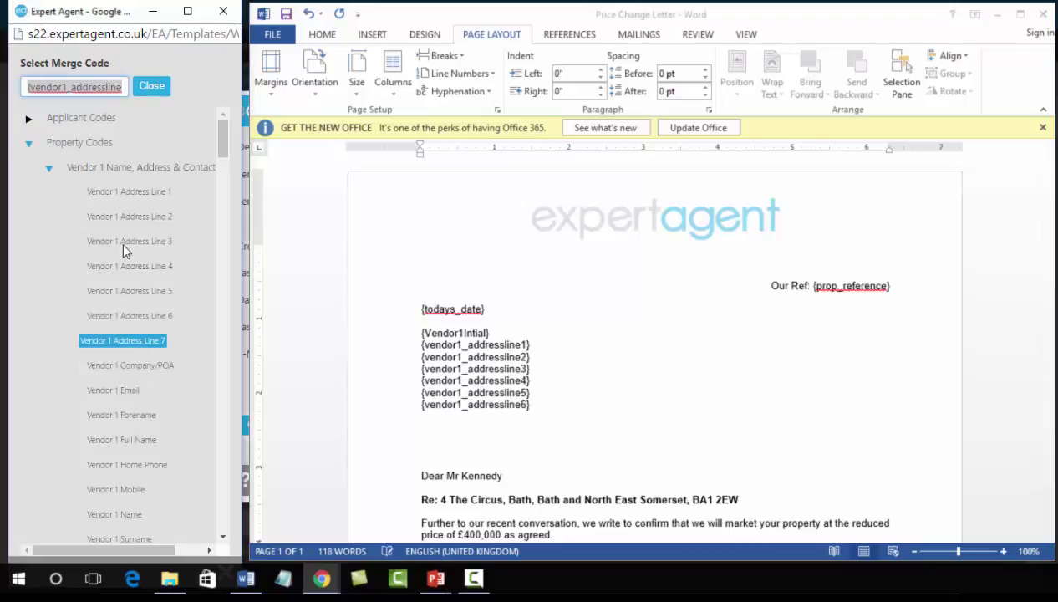
pyautogui.rightClick(83, 89)
pyautogui.click(122, 120)
pyautogui.click(444, 434)
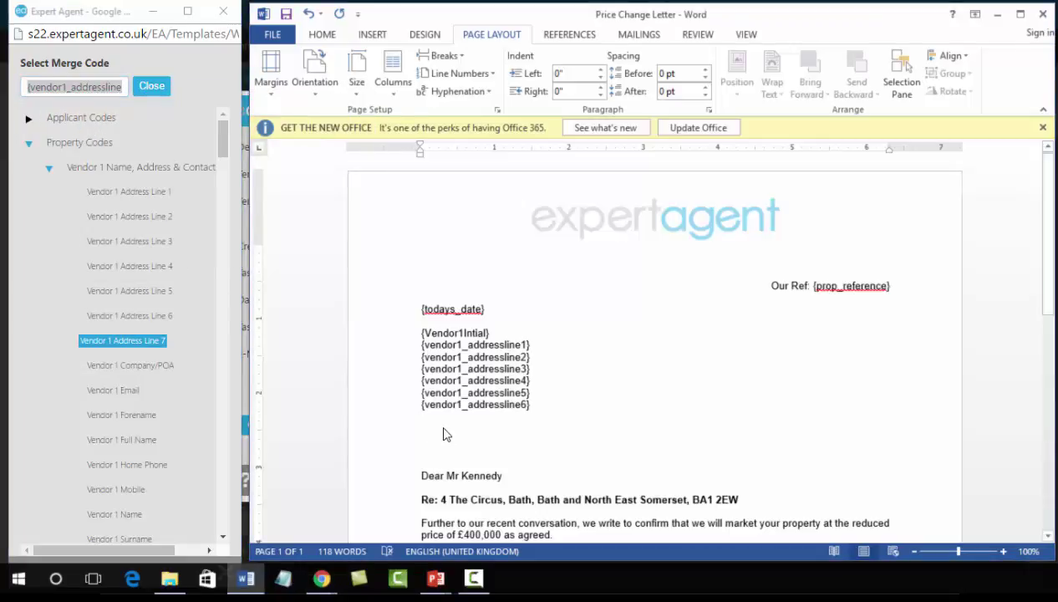
pyautogui.hotkey('ctrl', 'v')
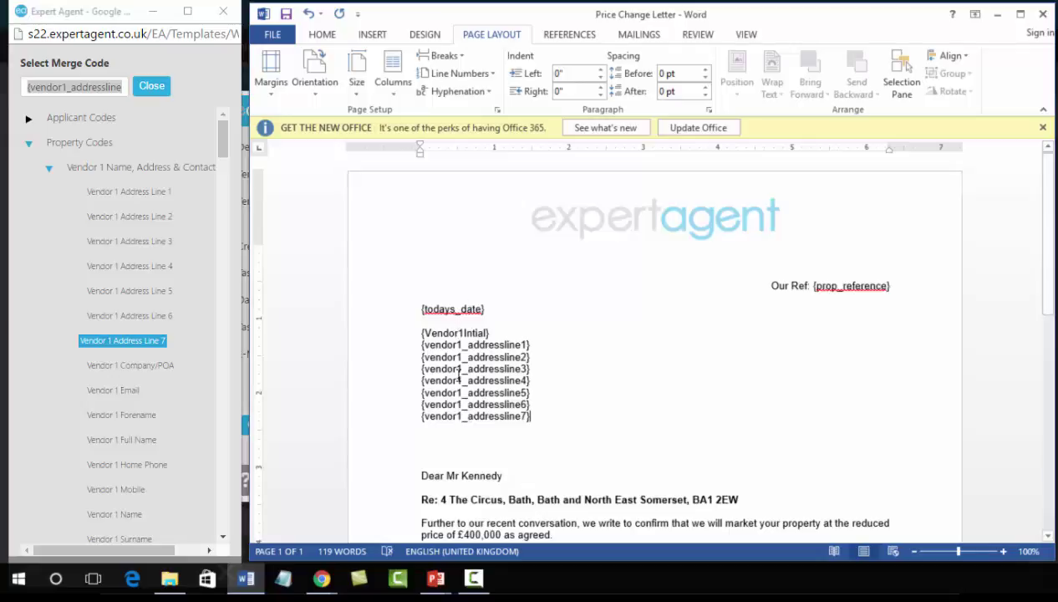
# - Replace the addressee's name after "Dear" with the Vendor1 Salutation merge code {prop_vendor_salutation}
pyautogui.moveTo(502, 475); pyautogui.dragTo(443, 474)
pyautogui.click(42, 337)
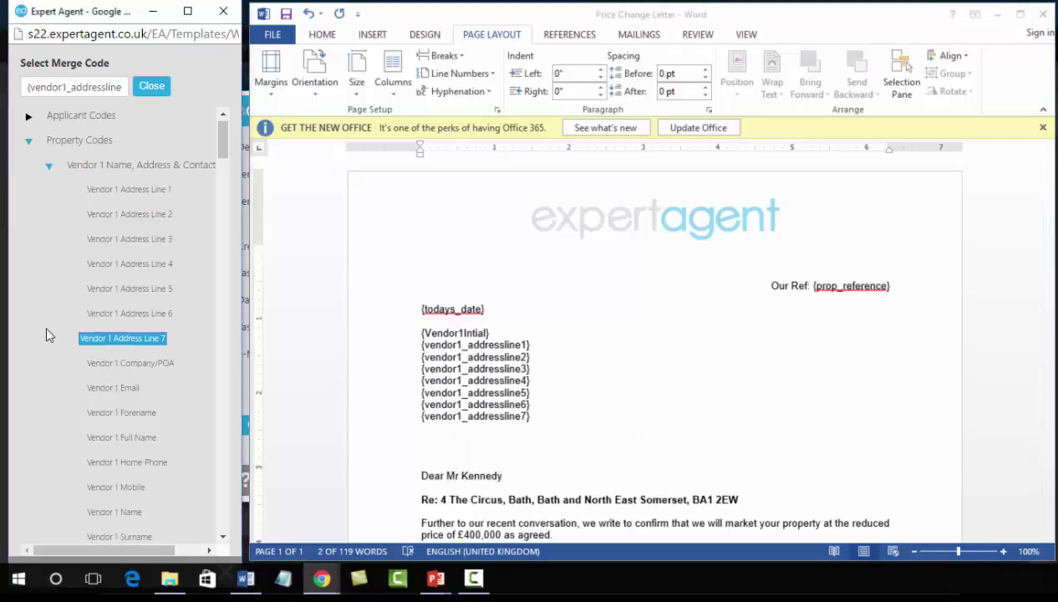
pyautogui.scroll(-5, 47, 332)
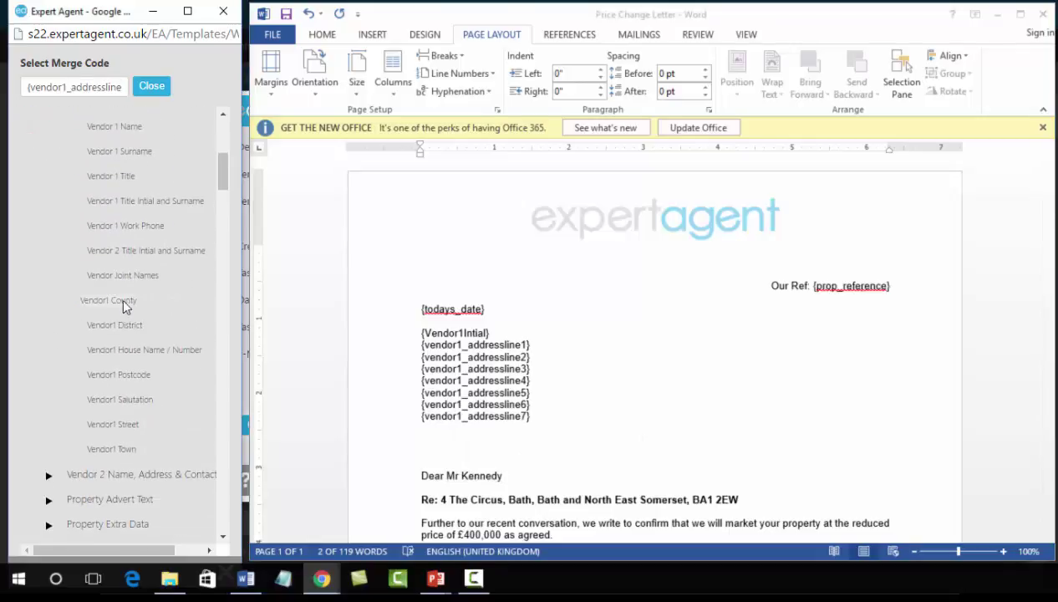
pyautogui.click(117, 400)
pyautogui.rightClick(90, 87)
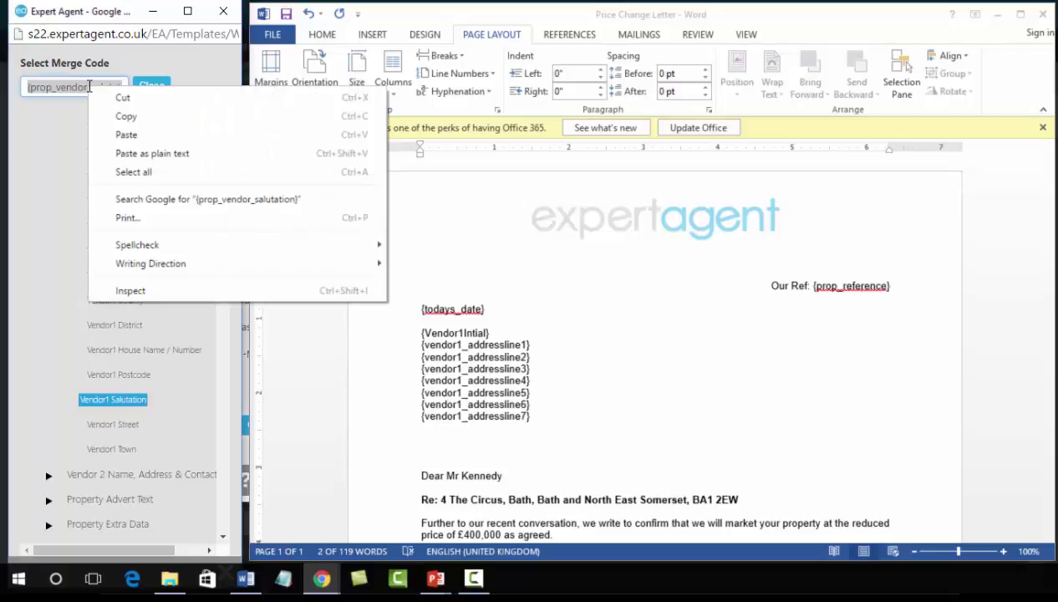
pyautogui.click(96, 114)
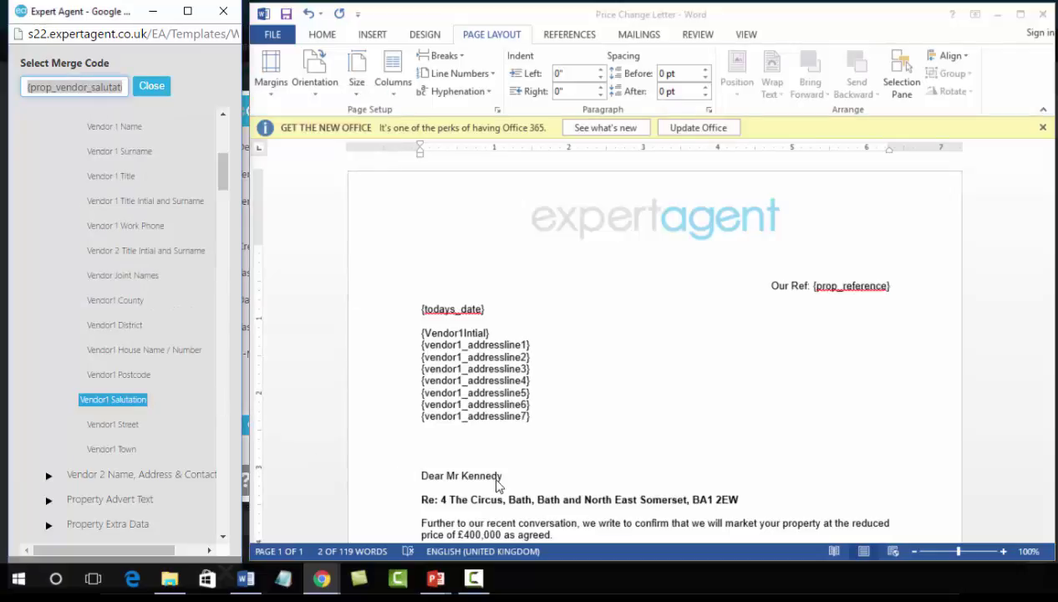
pyautogui.moveTo(502, 476); pyautogui.dragTo(445, 477)
pyautogui.hotkey('ctrl', 'v')
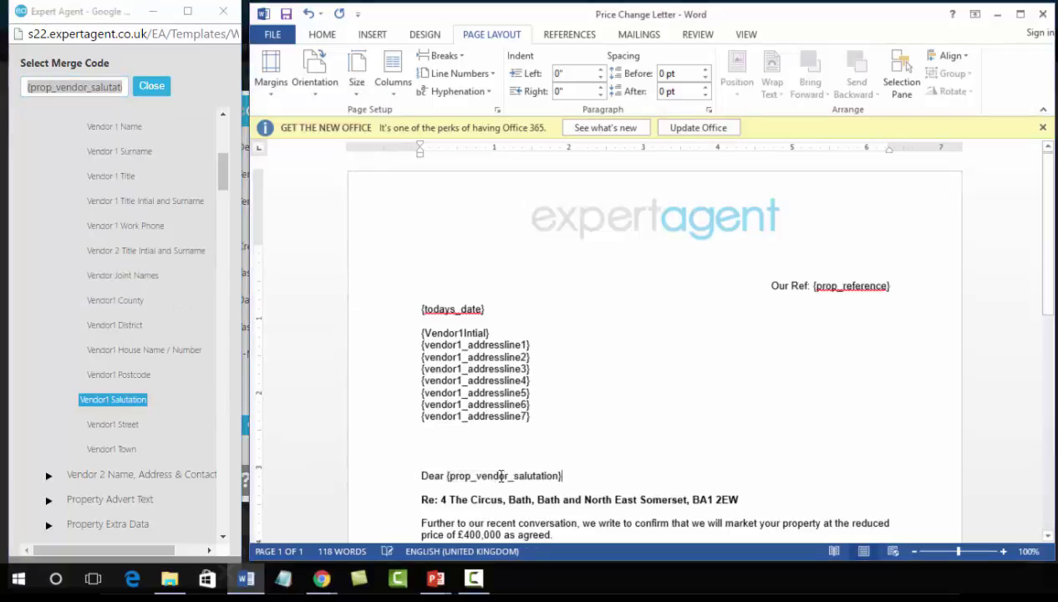
# - Replace the property address after "Re:" with the Address (in One Line) property merge code {prop_oneline_address}
pyautogui.moveTo(739, 499); pyautogui.dragTo(440, 498)
pyautogui.click(41, 201)
pyautogui.scroll(5, 31, 271)
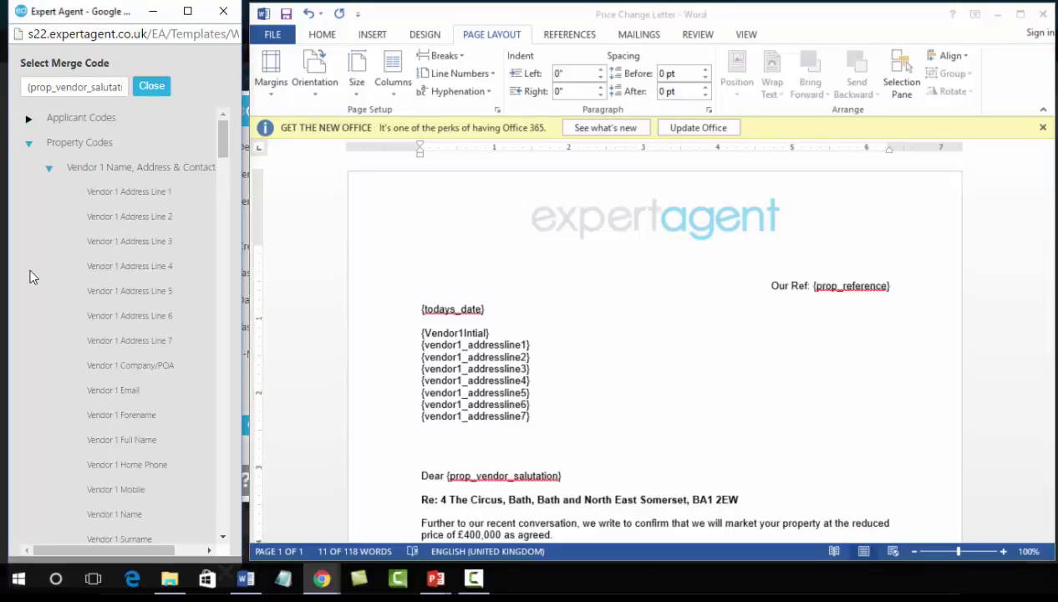
pyautogui.click(48, 169)
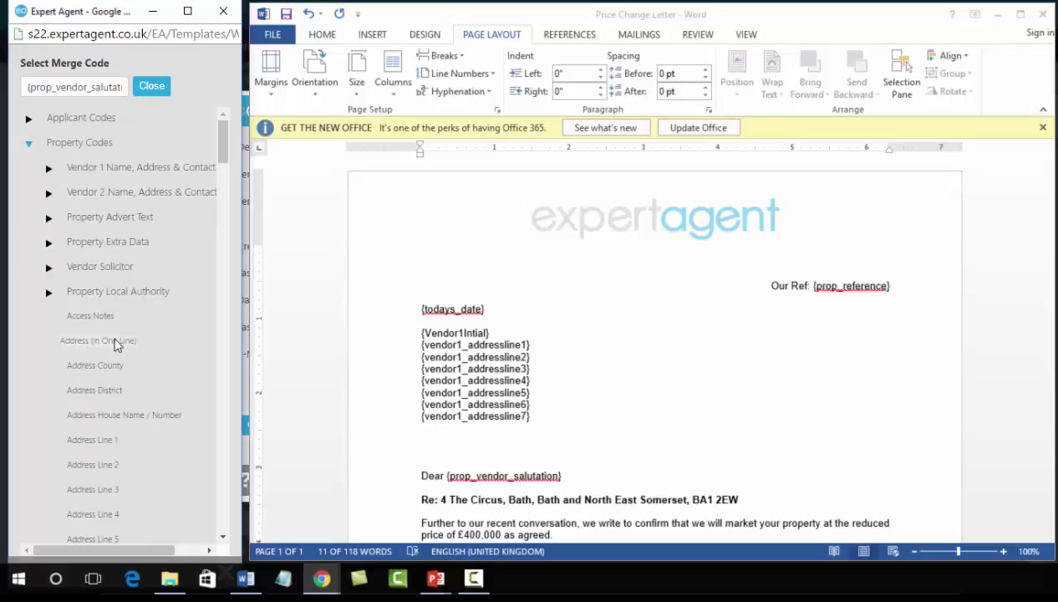
pyautogui.moveTo(73, 344); pyautogui.dragTo(75, 345)
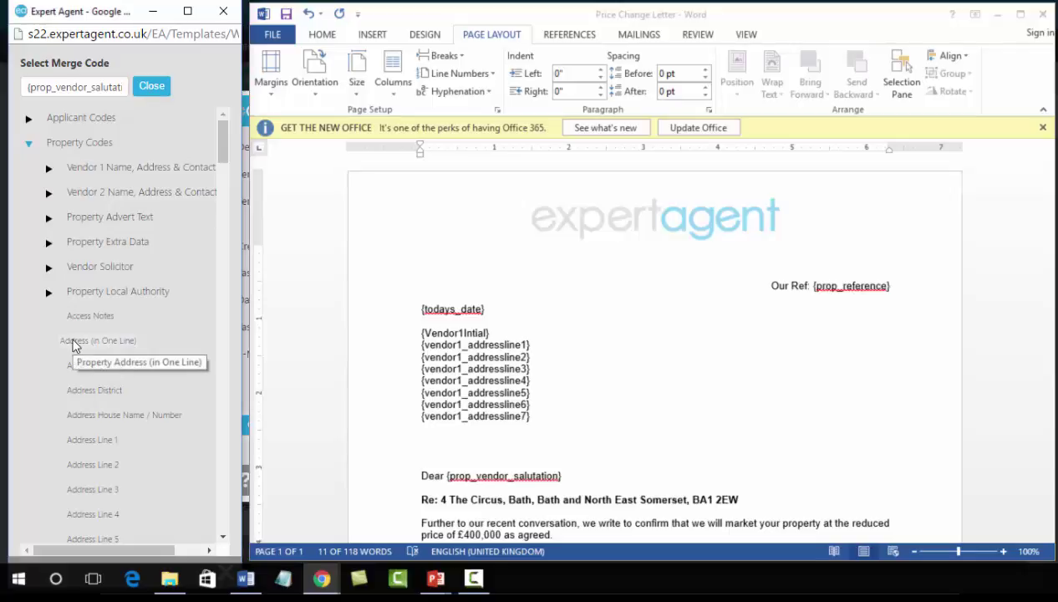
pyautogui.click(74, 341)
pyautogui.rightClick(66, 85)
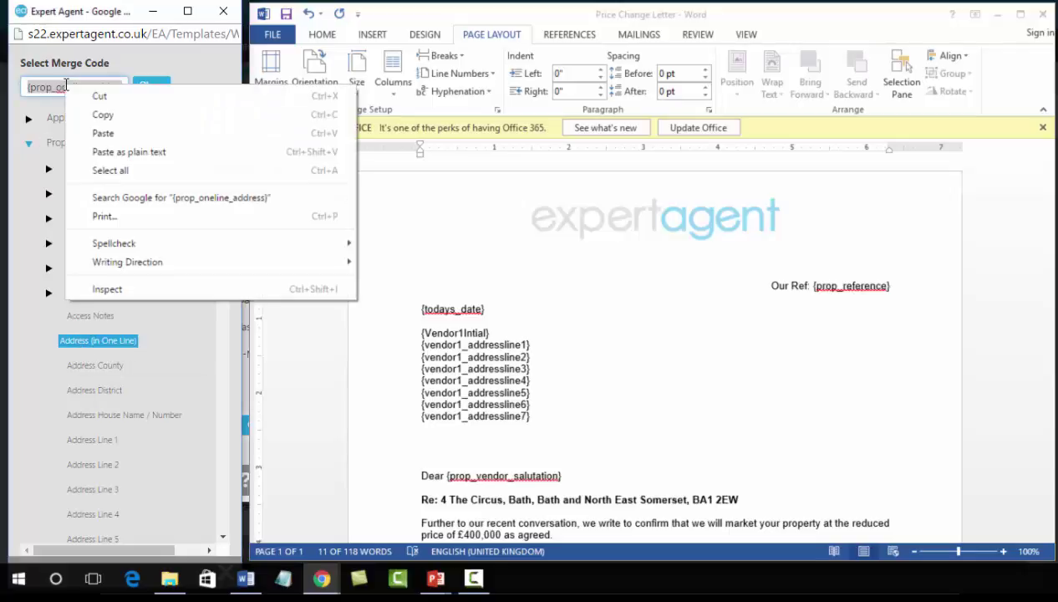
pyautogui.click(69, 114)
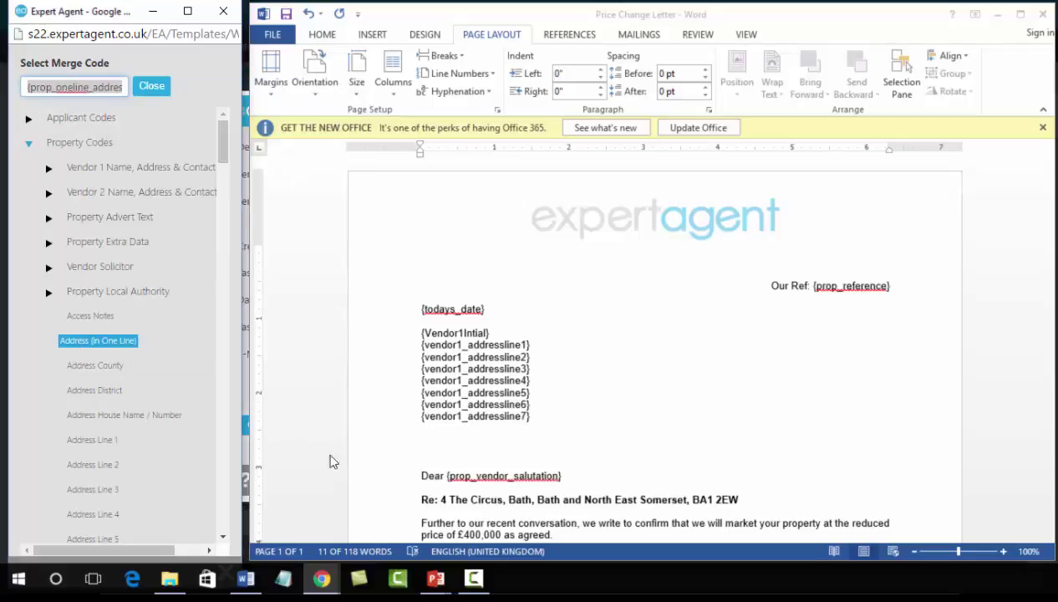
pyautogui.click(441, 499)
pyautogui.hotkey('shift', 'End')
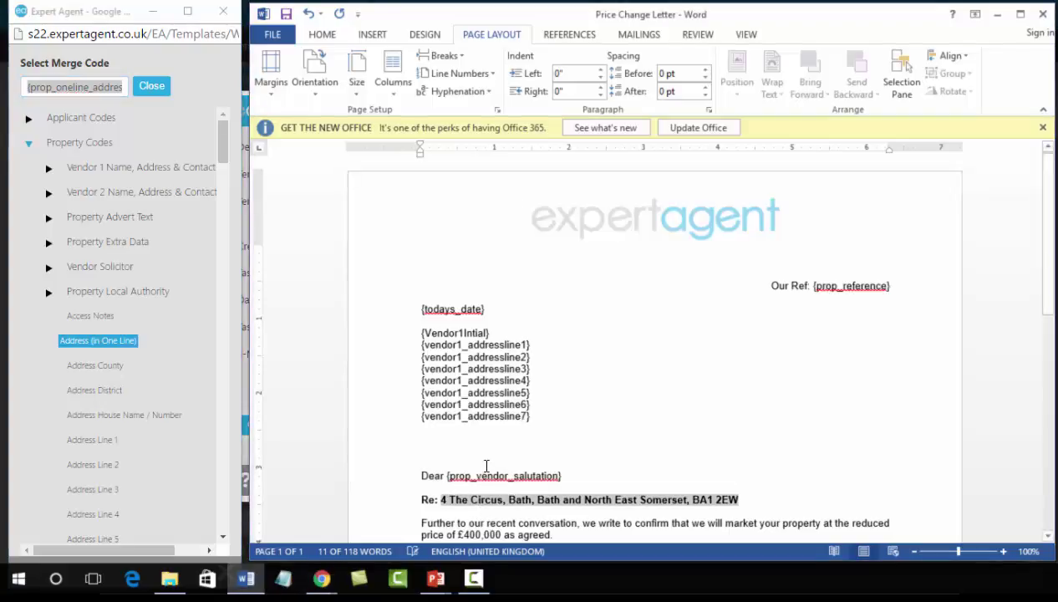
pyautogui.hotkey('ctrl', 'v')
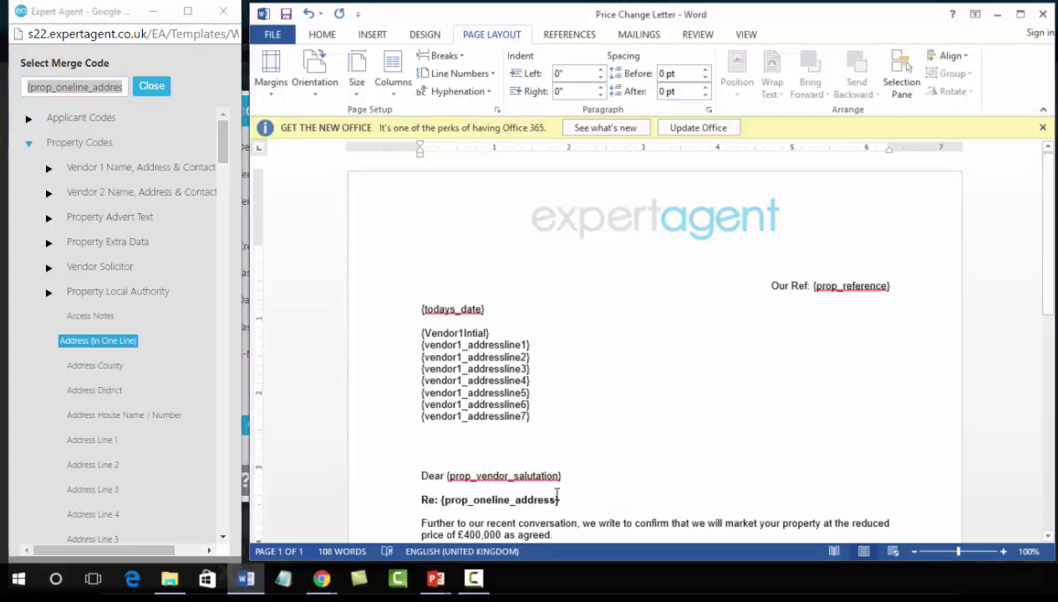
# - Underline the whole "Re:" subject line and apply the All caps font effect to it
pyautogui.moveTo(560, 499); pyautogui.dragTo(416, 495)
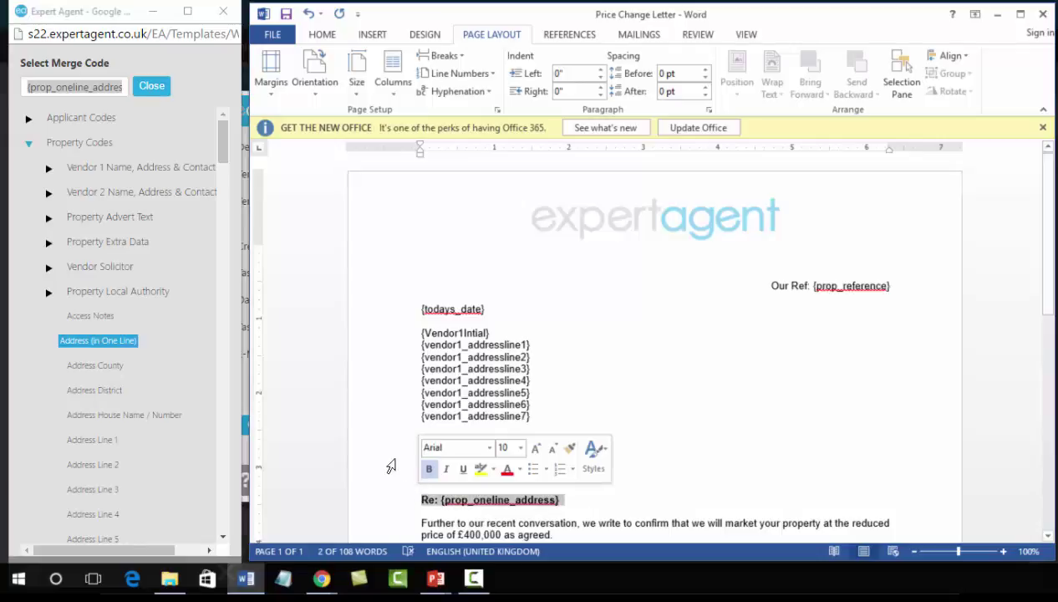
pyautogui.click(323, 36)
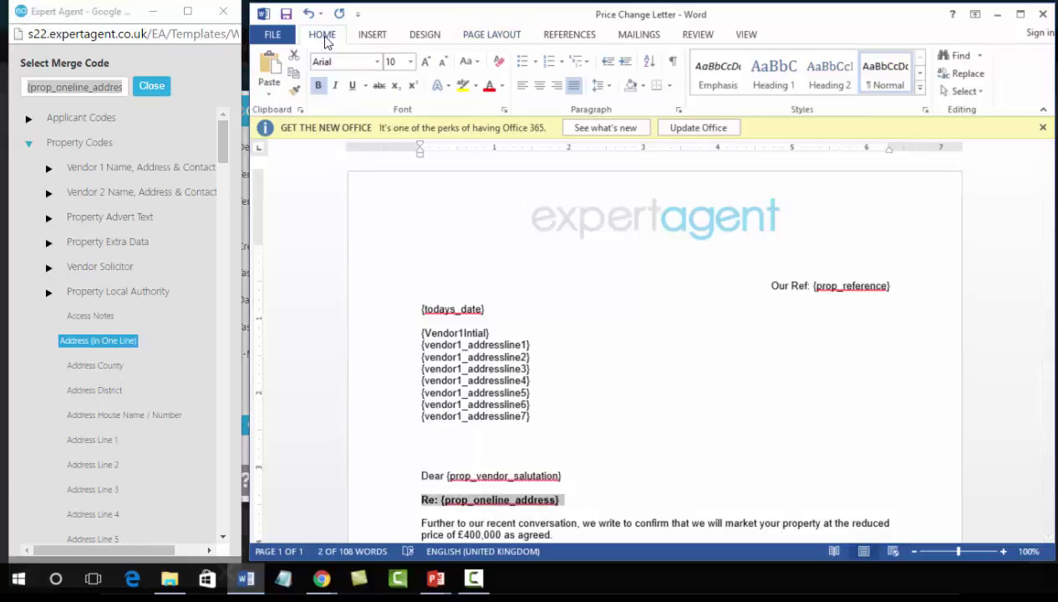
pyautogui.click(352, 86)
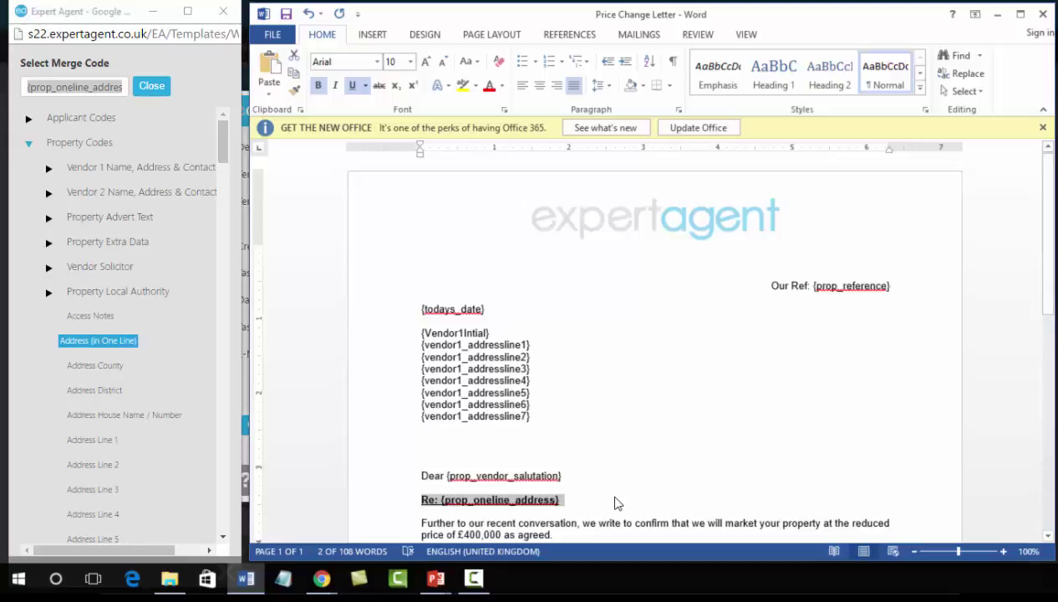
pyautogui.click(505, 110)
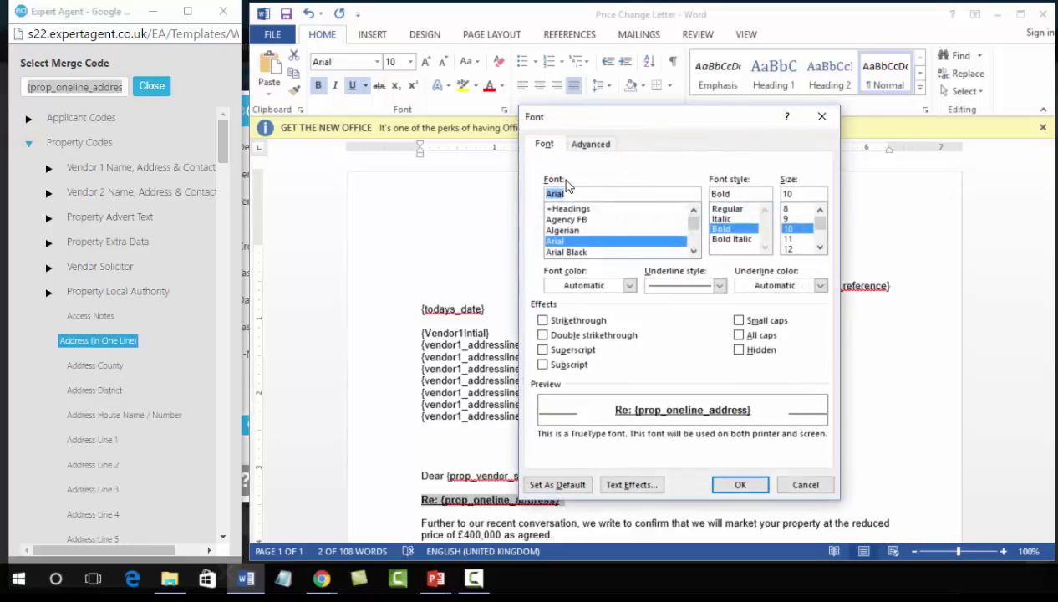
pyautogui.click(740, 336)
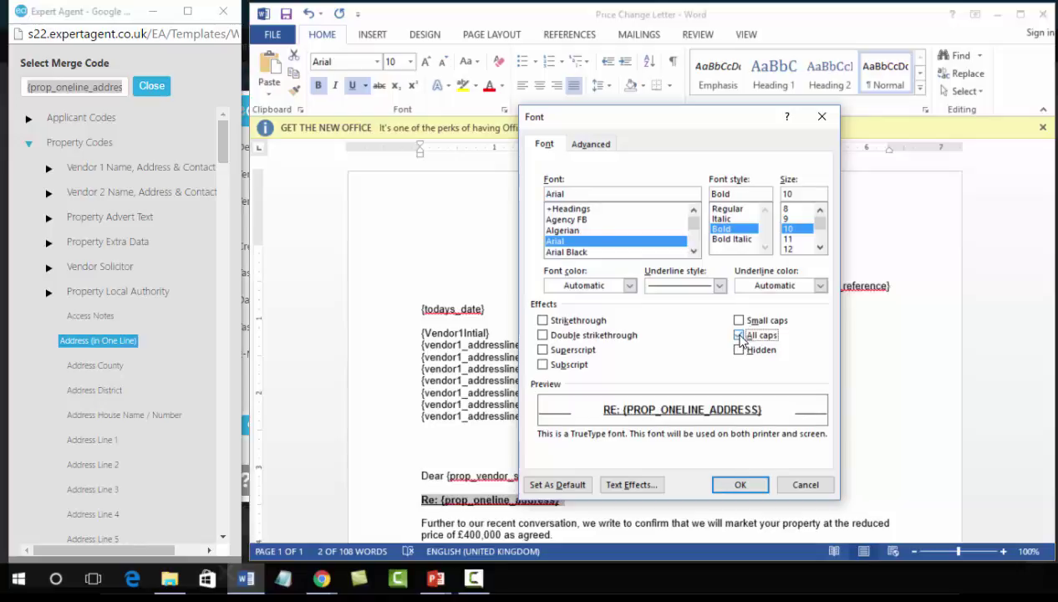
pyautogui.click(734, 490)
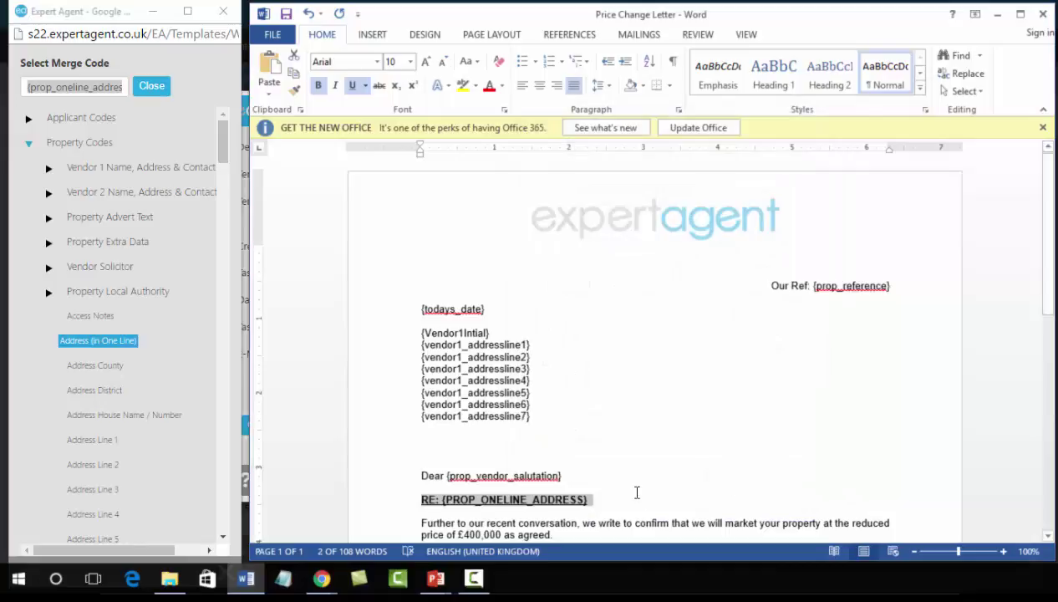
pyautogui.press('Up')
# - Replace the £400,000 price in the first body paragraph with the Price Text merge code {prop_price_text}
pyautogui.scroll(-2, 619, 523)
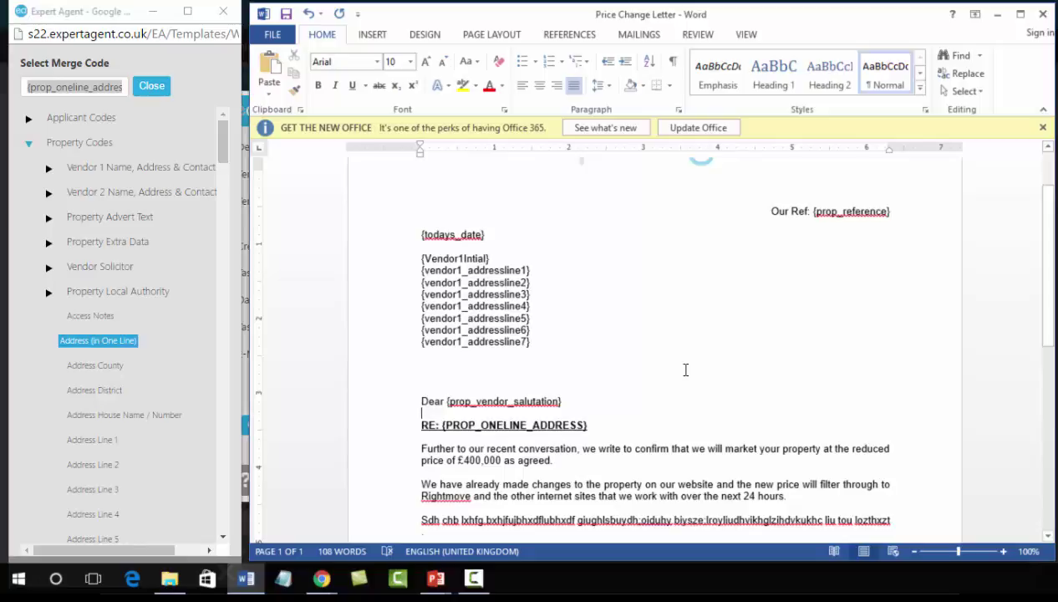
pyautogui.scroll(-1, 685, 369)
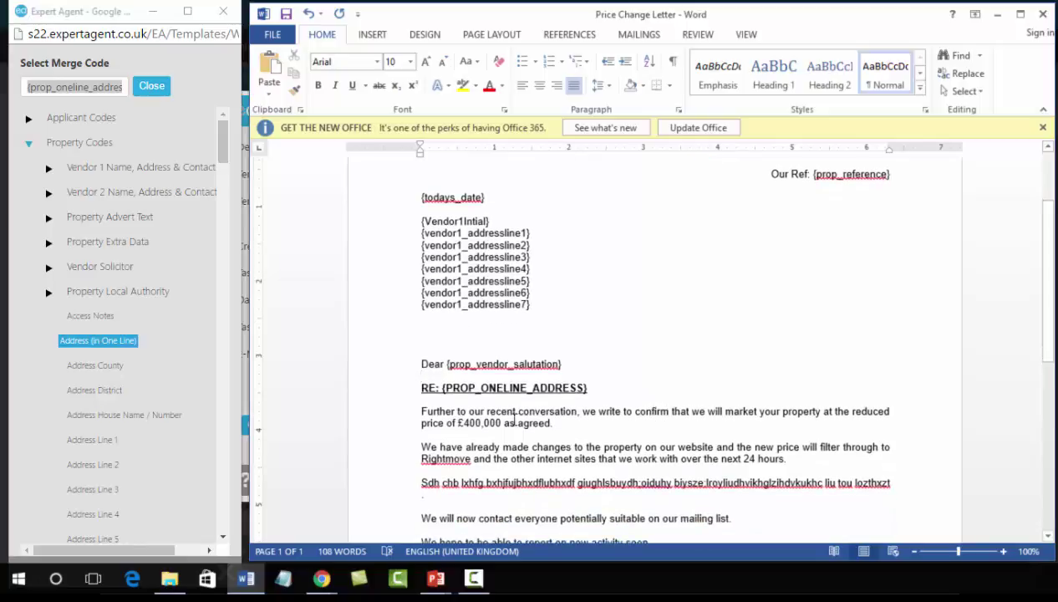
pyautogui.moveTo(500, 423); pyautogui.dragTo(456, 423)
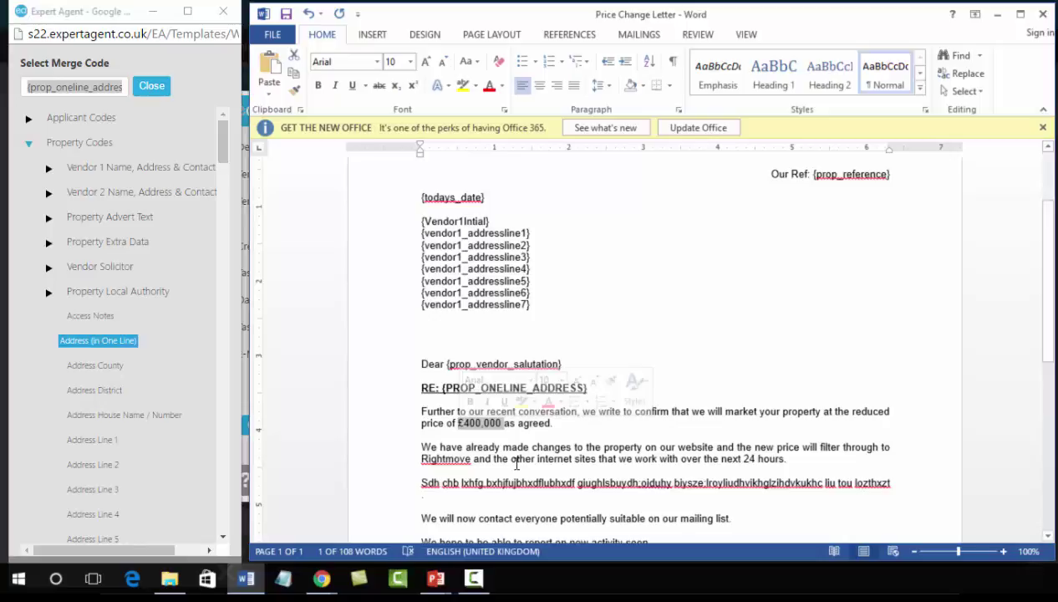
pyautogui.press('Delete')
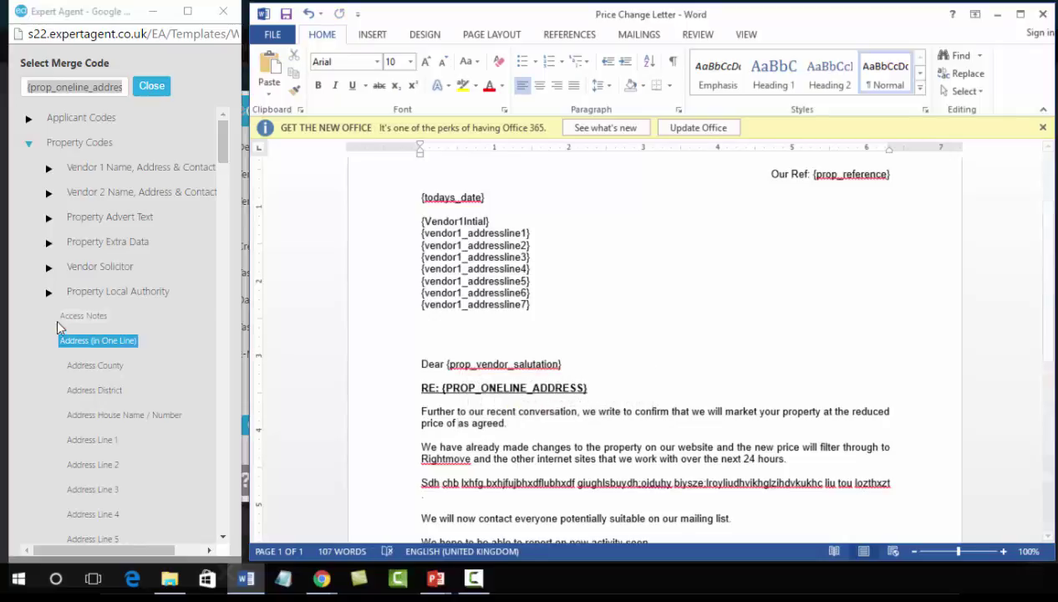
pyautogui.click(47, 364)
pyautogui.scroll(-15, 47, 369)
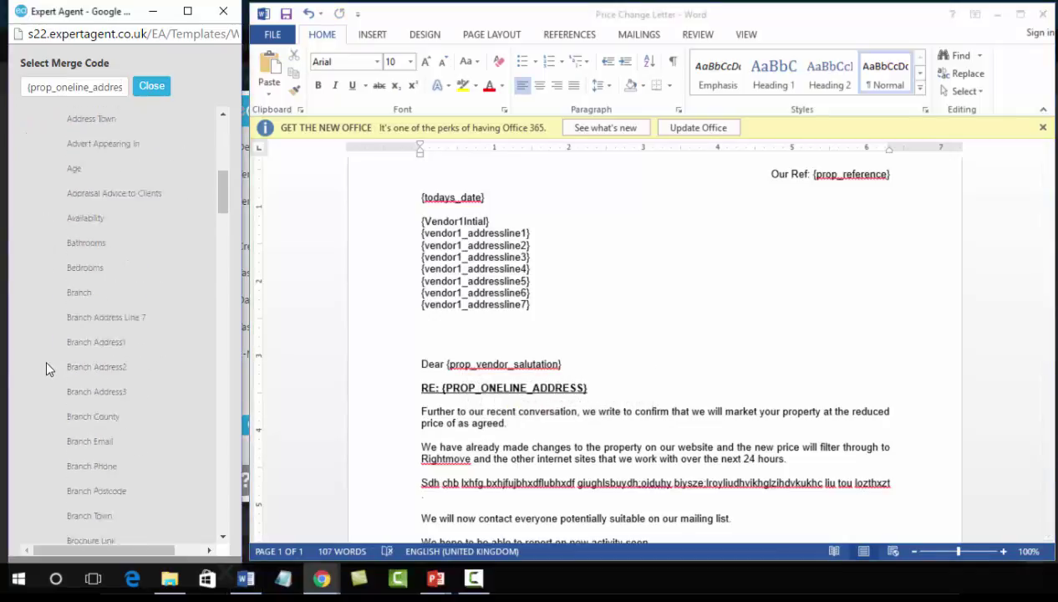
pyautogui.scroll(-15, 47, 370)
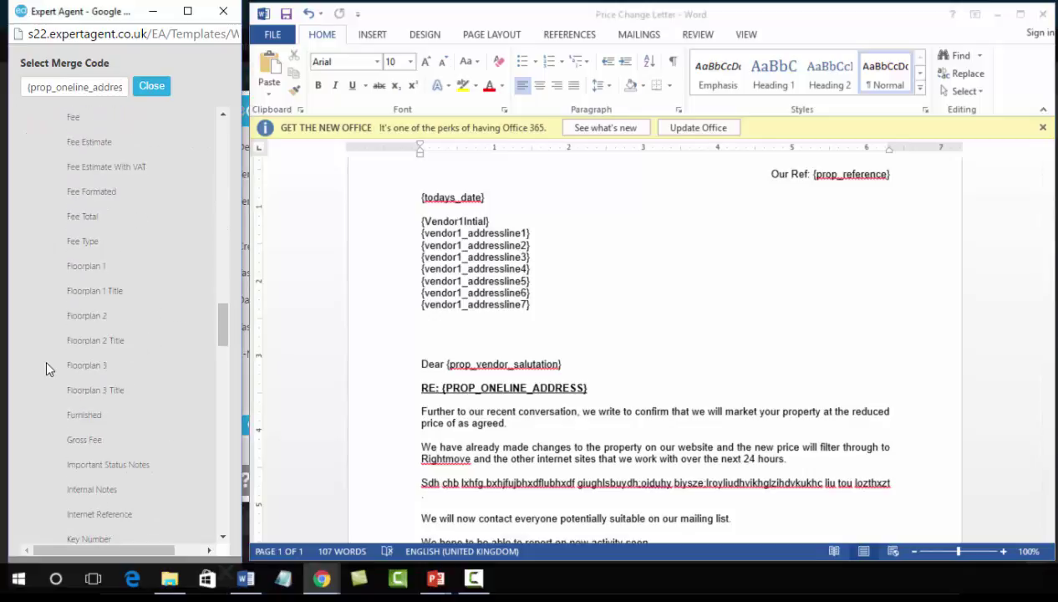
pyautogui.scroll(-12, 47, 370)
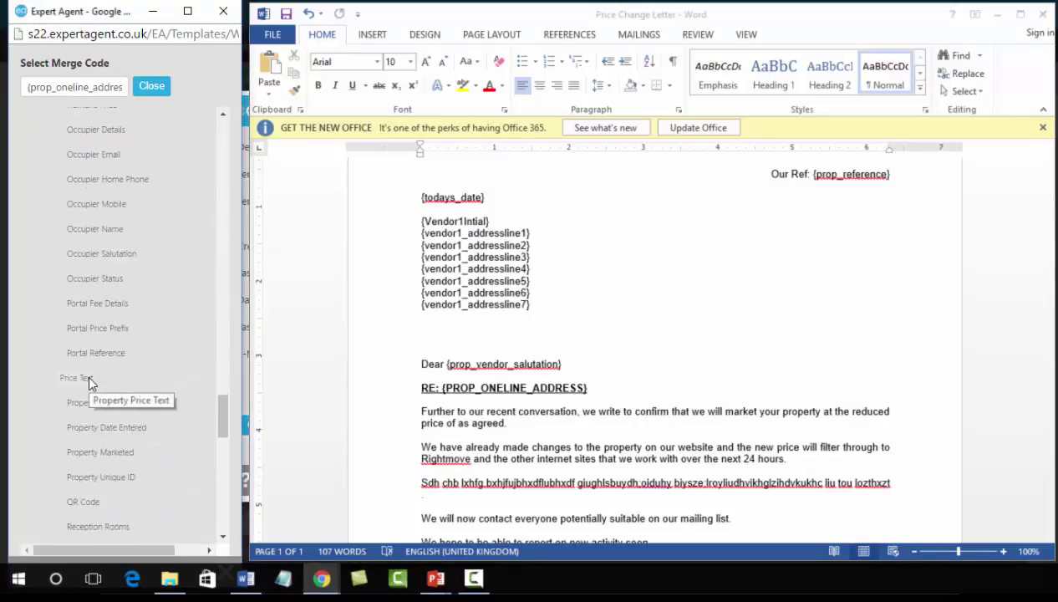
pyautogui.click(88, 378)
pyautogui.rightClick(94, 89)
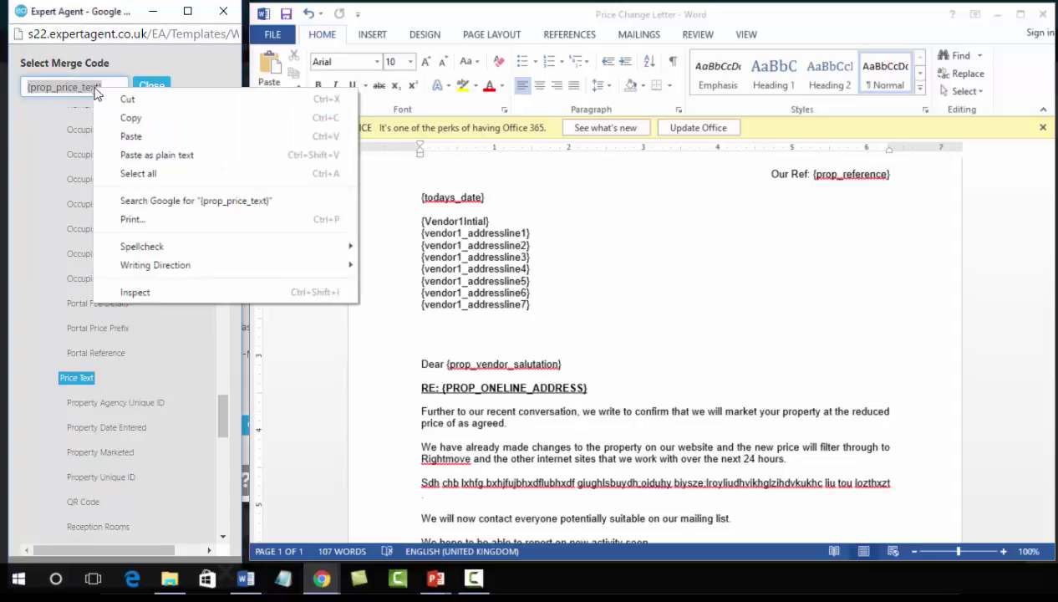
pyautogui.click(100, 121)
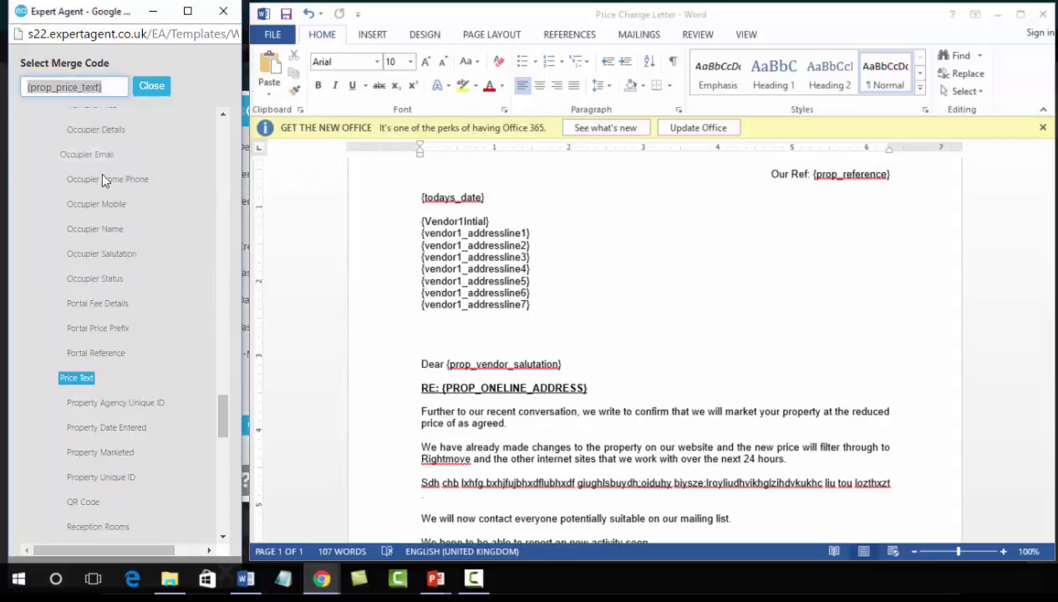
pyautogui.click(461, 430)
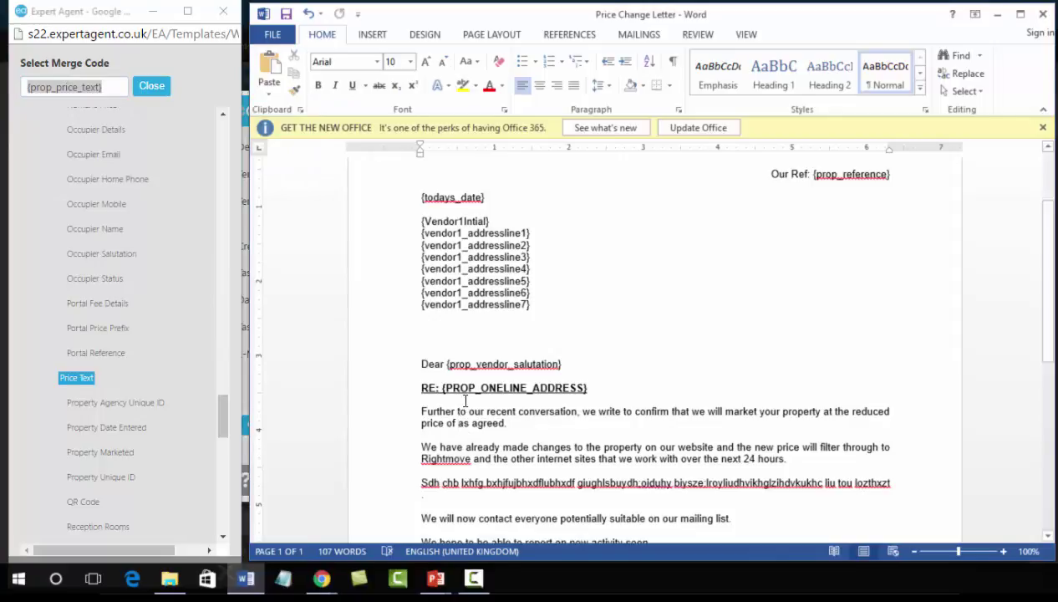
pyautogui.hotkey('ctrl', 'v')
# - Delete the nonsense-text paragraph between the Rightmove paragraph and the mailing list sentence
pyautogui.scroll(-2, 569, 356)
pyautogui.moveTo(908, 411); pyautogui.dragTo(415, 410)
pyautogui.tripleClick(419, 409)
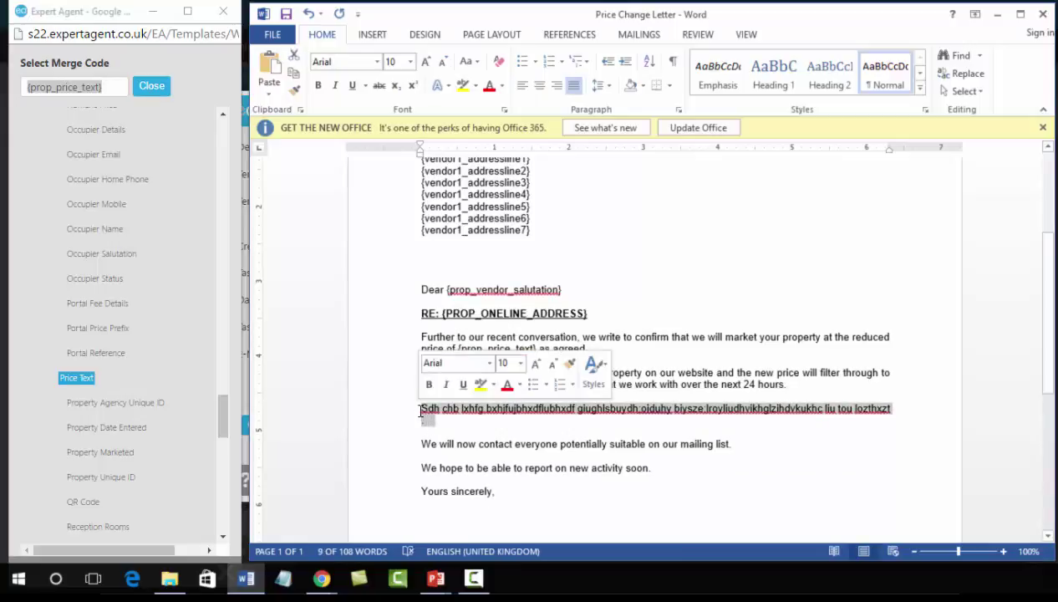
pyautogui.hotkey('ctrl', 'v')
pyautogui.press('Delete')
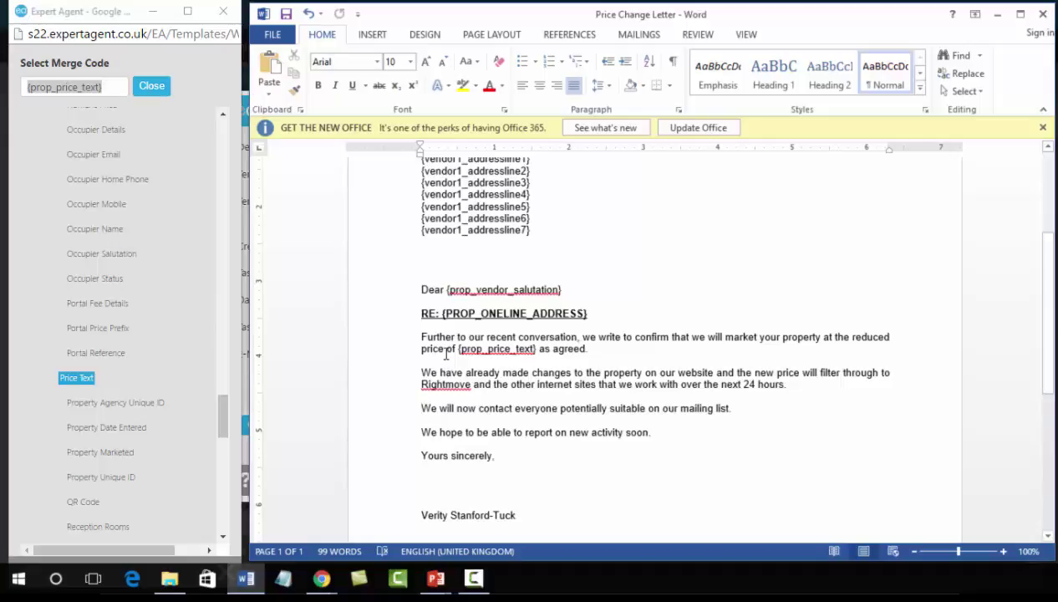
# - In the merge code list, collapse Property Codes, expand General Codes and pick the Negotiator Signature code
pyautogui.scroll(-3, 455, 359)
pyautogui.moveTo(533, 364); pyautogui.dragTo(431, 372)
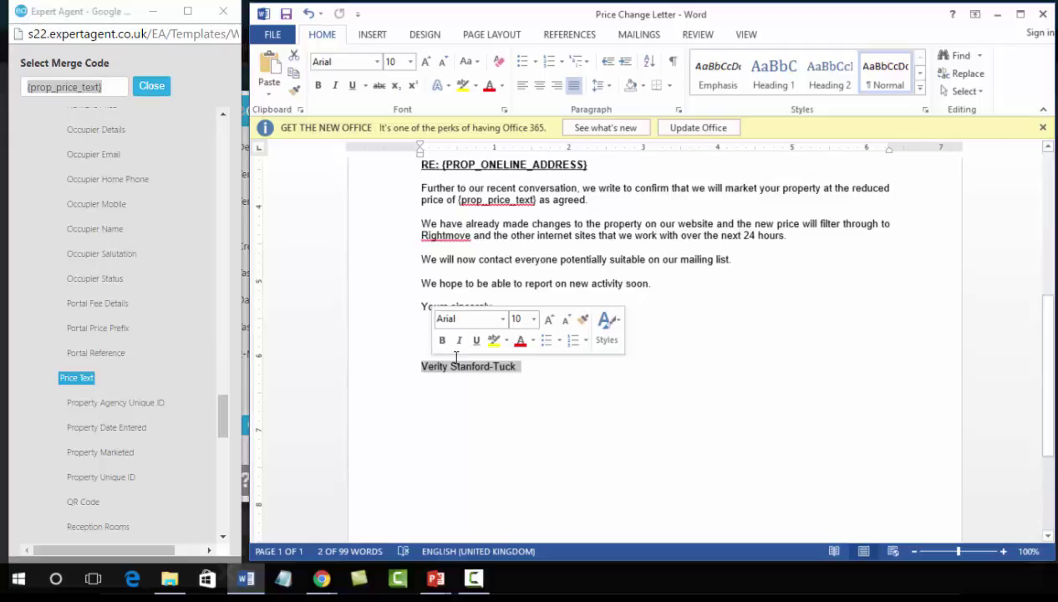
pyautogui.click(33, 412)
pyautogui.scroll(4, 34, 412)
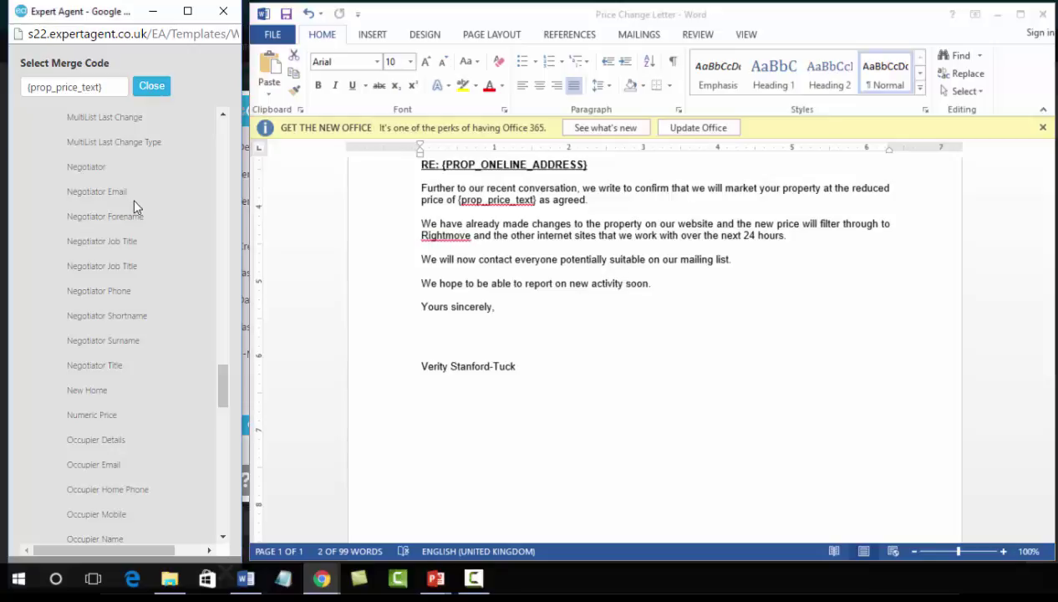
pyautogui.scroll(20, 133, 209)
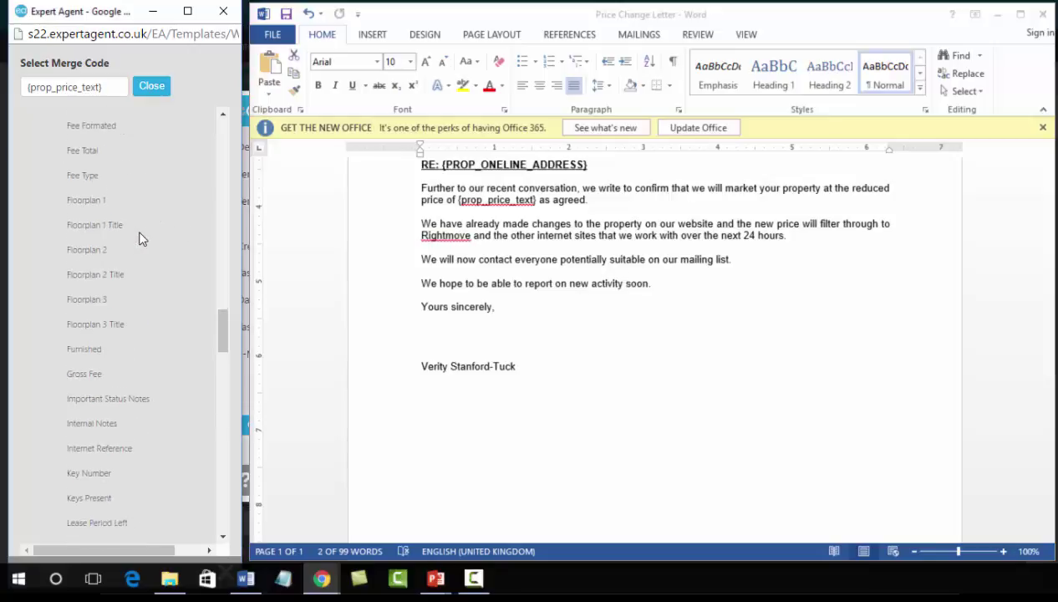
pyautogui.scroll(15, 137, 229)
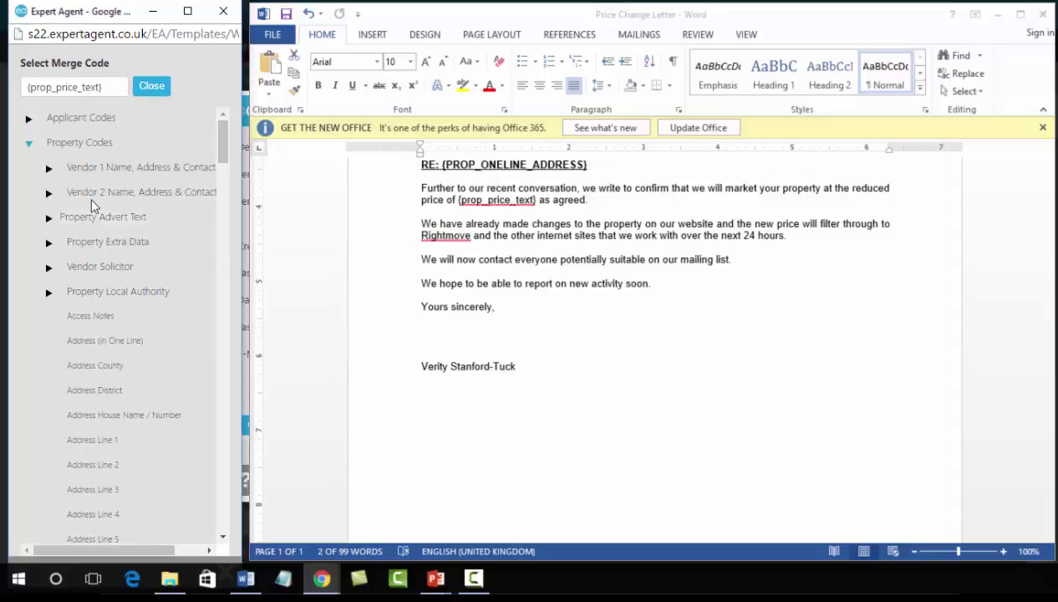
pyautogui.click(30, 144)
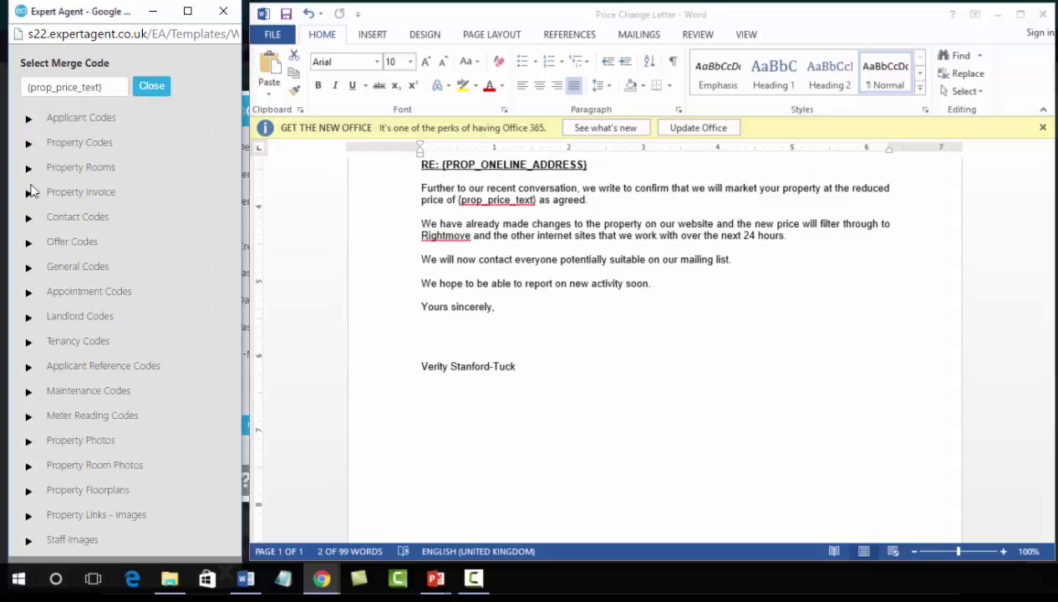
pyautogui.click(29, 267)
pyautogui.scroll(-5, 117, 310)
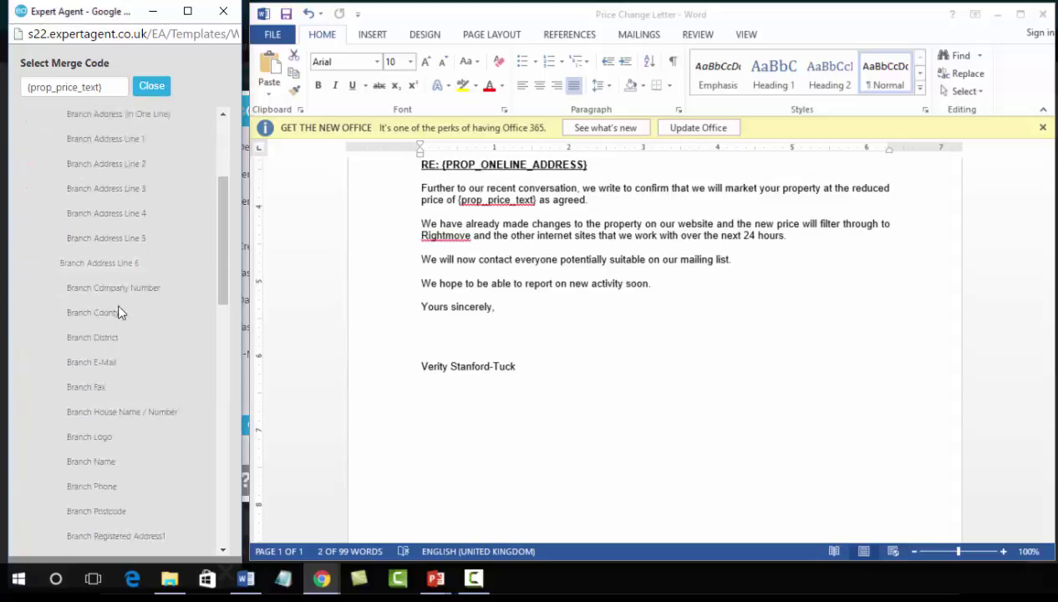
pyautogui.scroll(-4, 119, 309)
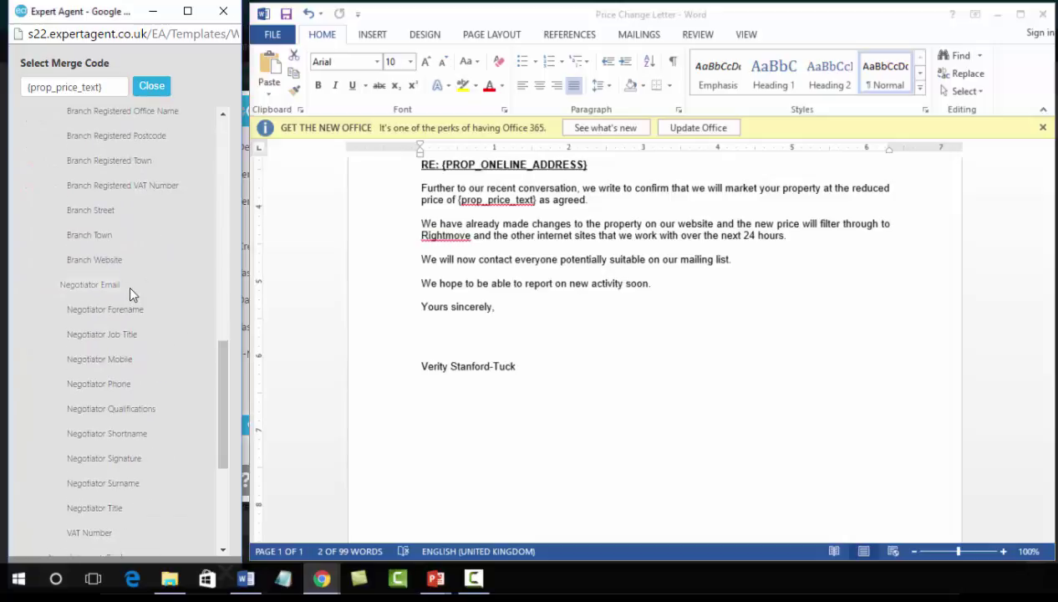
pyautogui.click(109, 465)
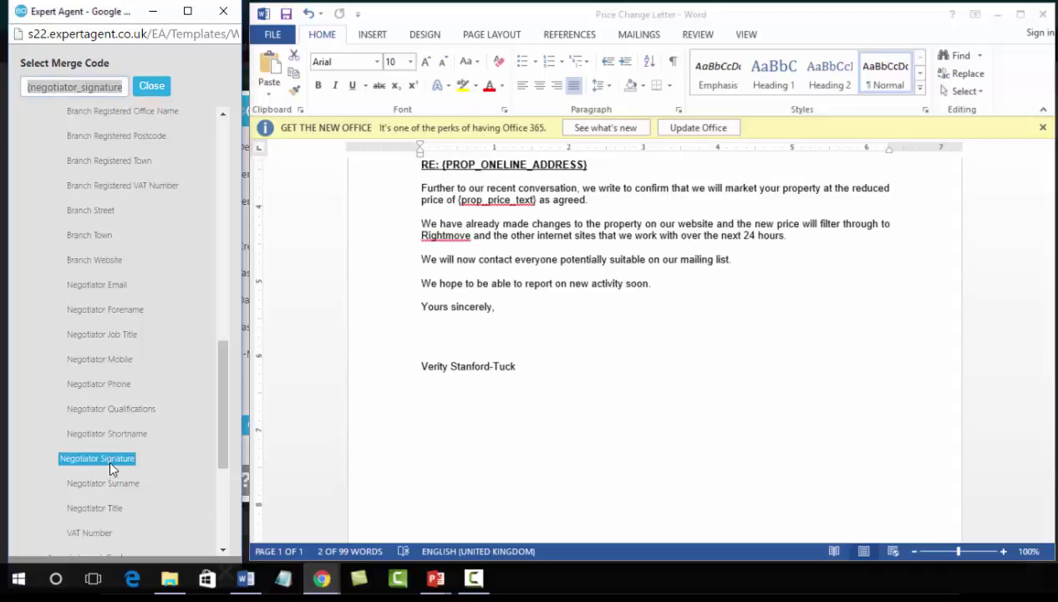
# - Replace the signatory's name below "Yours sincerely," with the copied merge code {negotiator_signature}
pyautogui.rightClick(88, 85)
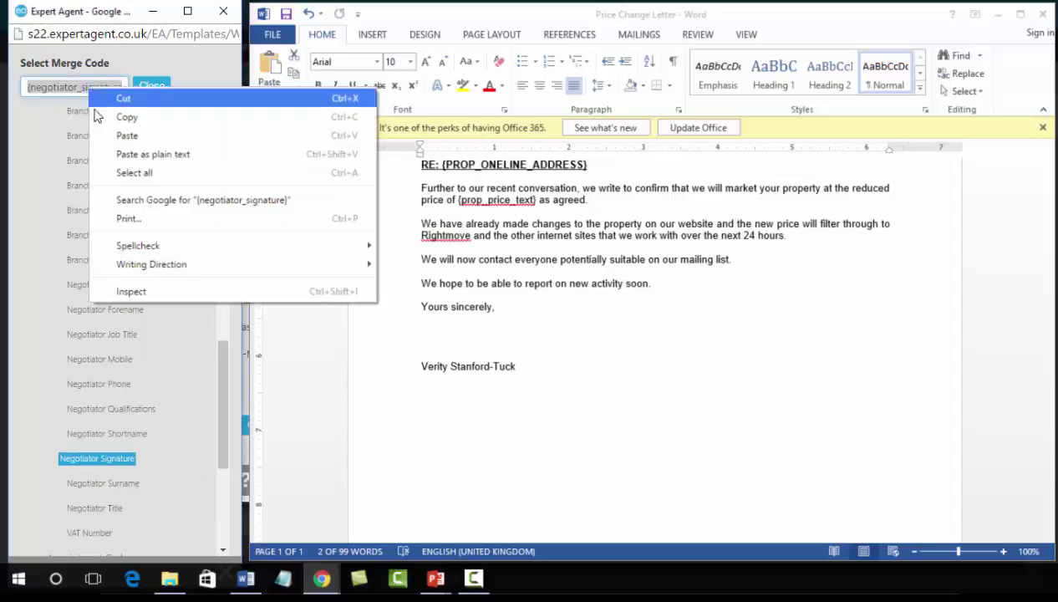
pyautogui.click(96, 119)
pyautogui.tripleClick(457, 368)
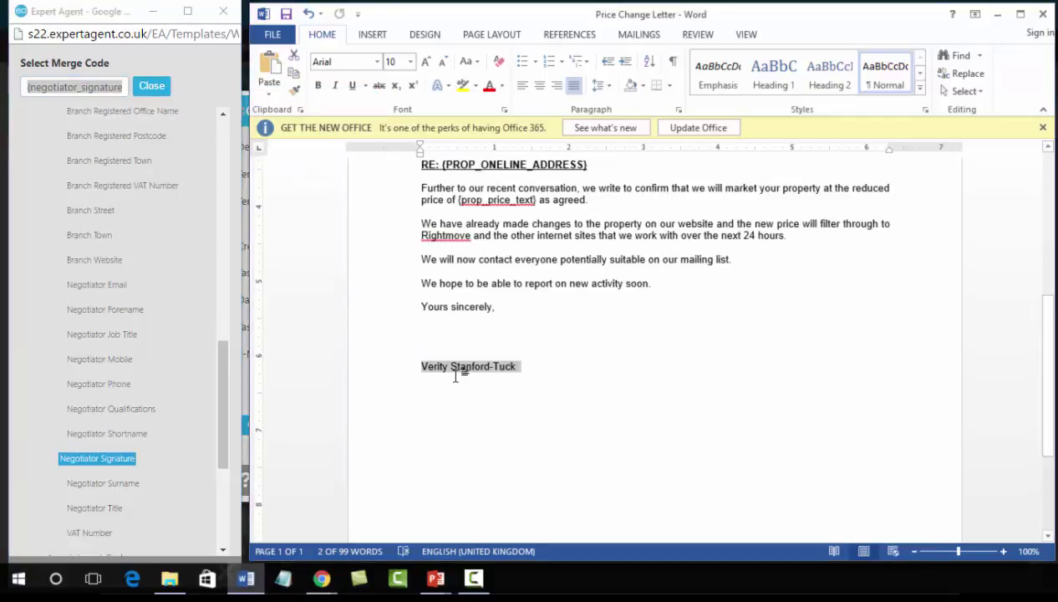
pyautogui.hotkey('ctrl', 'v')
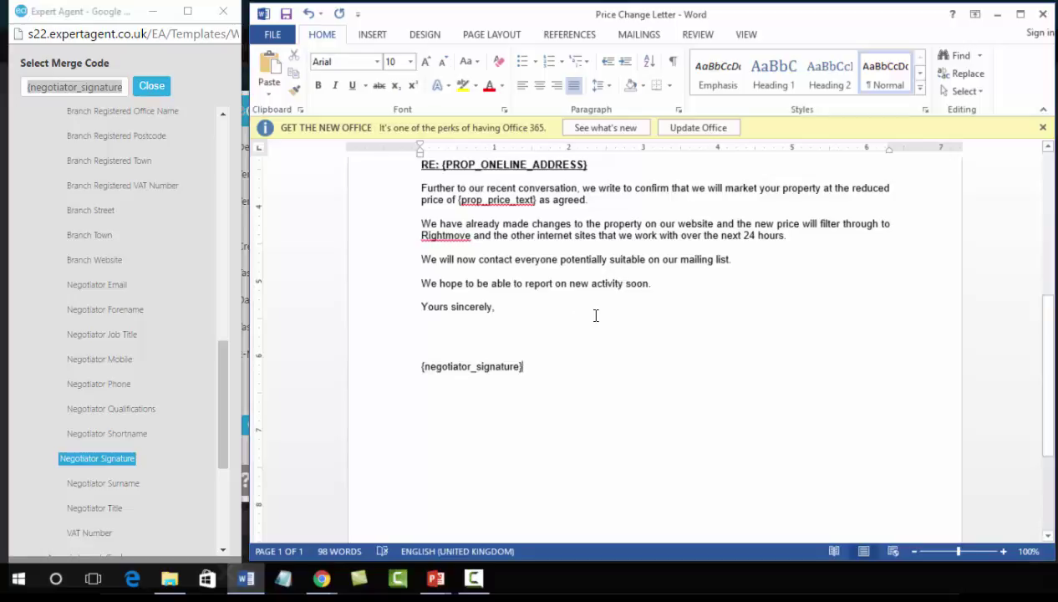
# - Open the letter's page footer for editing and centre its text line
pyautogui.scroll(-4, 595, 314)
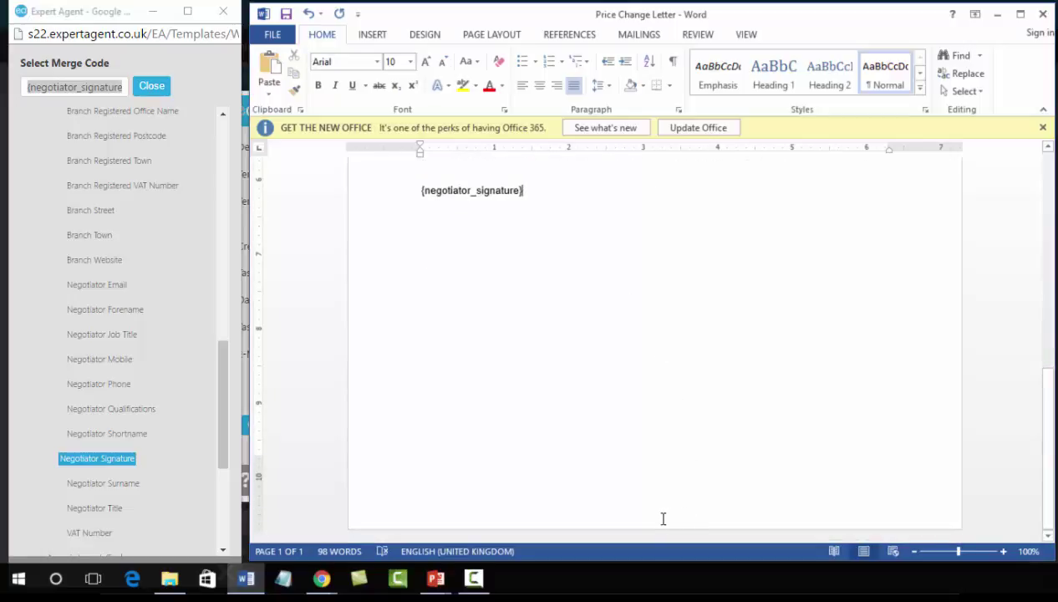
pyautogui.doubleClick(659, 521)
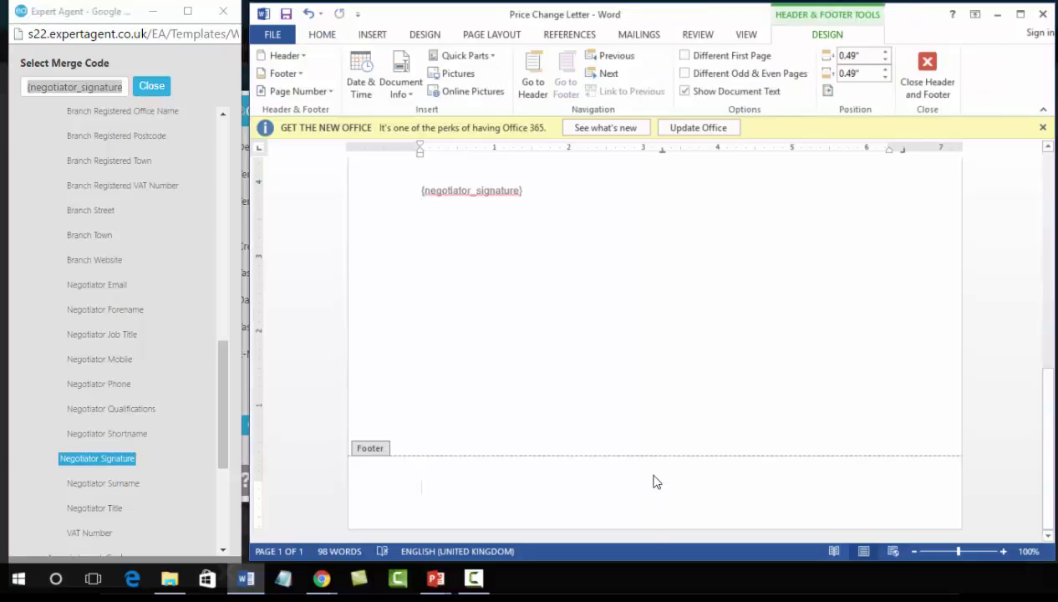
pyautogui.click(322, 37)
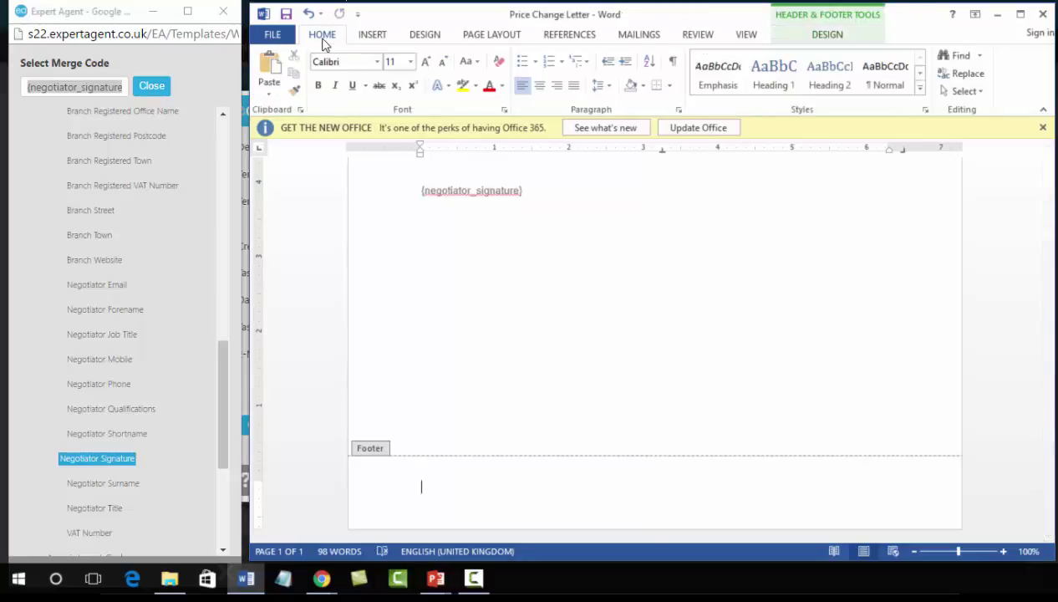
pyautogui.click(540, 87)
pyautogui.moveTo(224, 368); pyautogui.dragTo(225, 304)
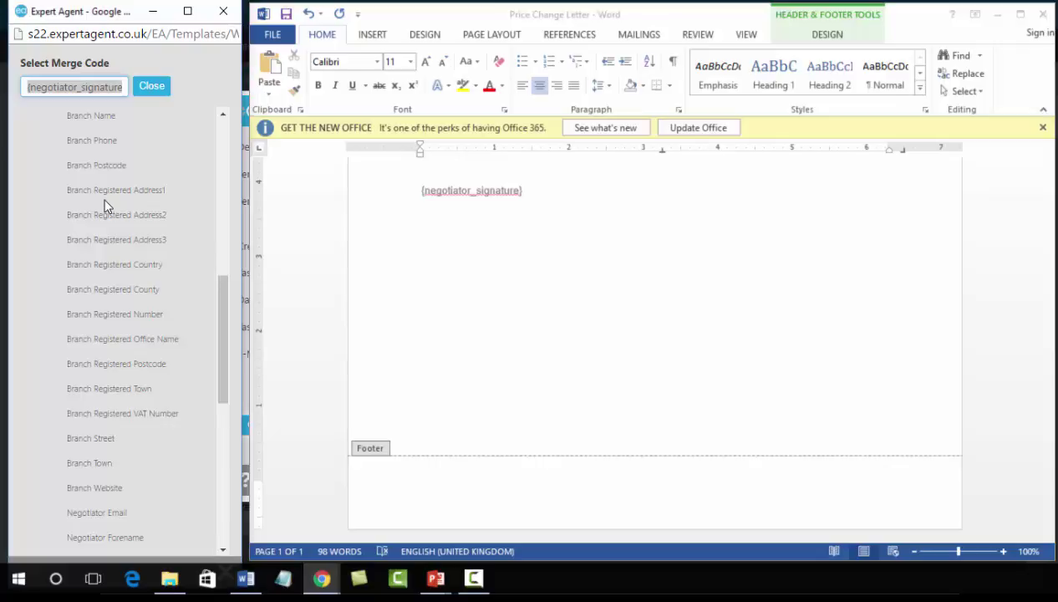
pyautogui.click(704, 478)
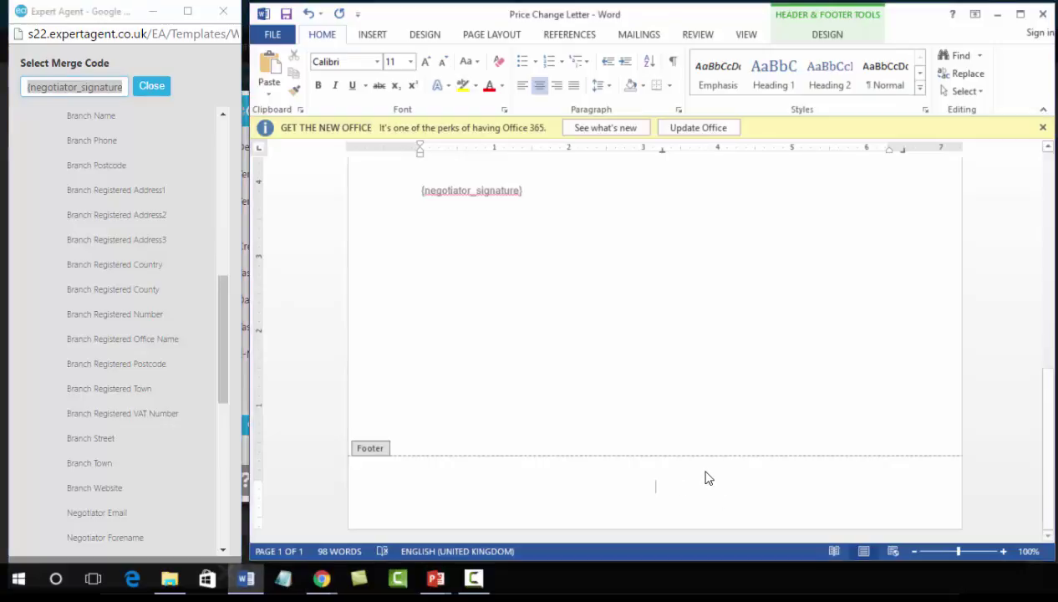
pyautogui.write('Expert')
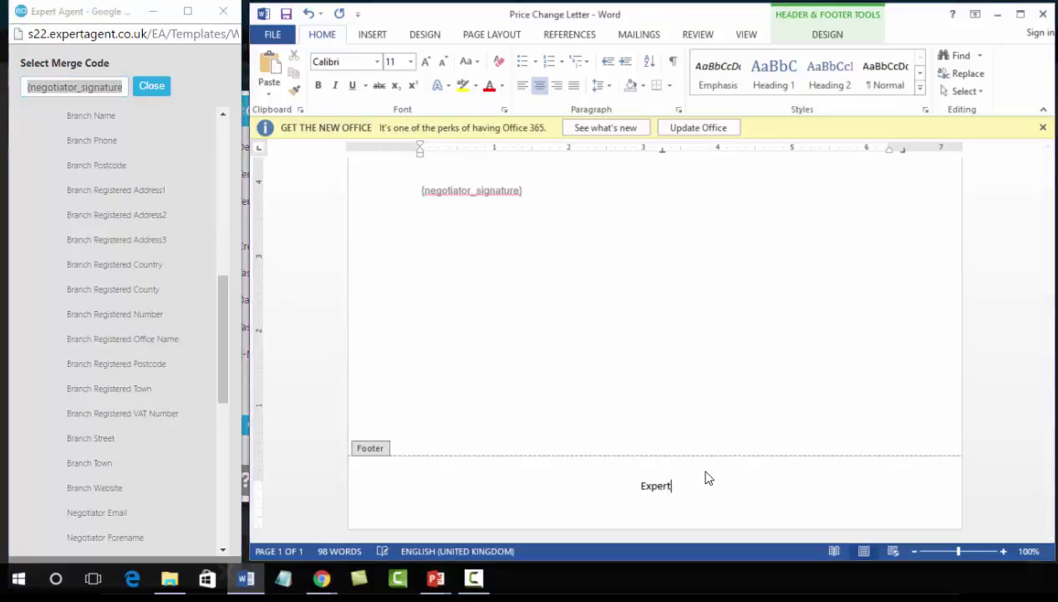
pyautogui.write(' Agent')
pyautogui.press('Return')
pyautogui.write('www.expertagent.co.uk')
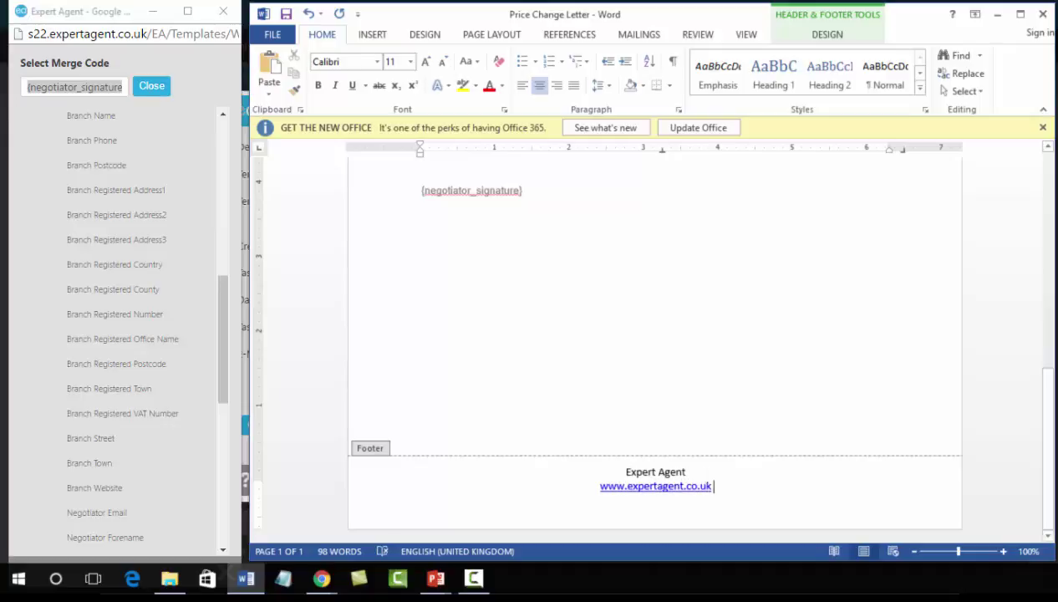
pyautogui.hotkey('ctrl', 'z')
pyautogui.press('BackSpace')
pyautogui.press('Return')
pyautogui.press('BackSpace')
pyautogui.doubleClick(683, 340)
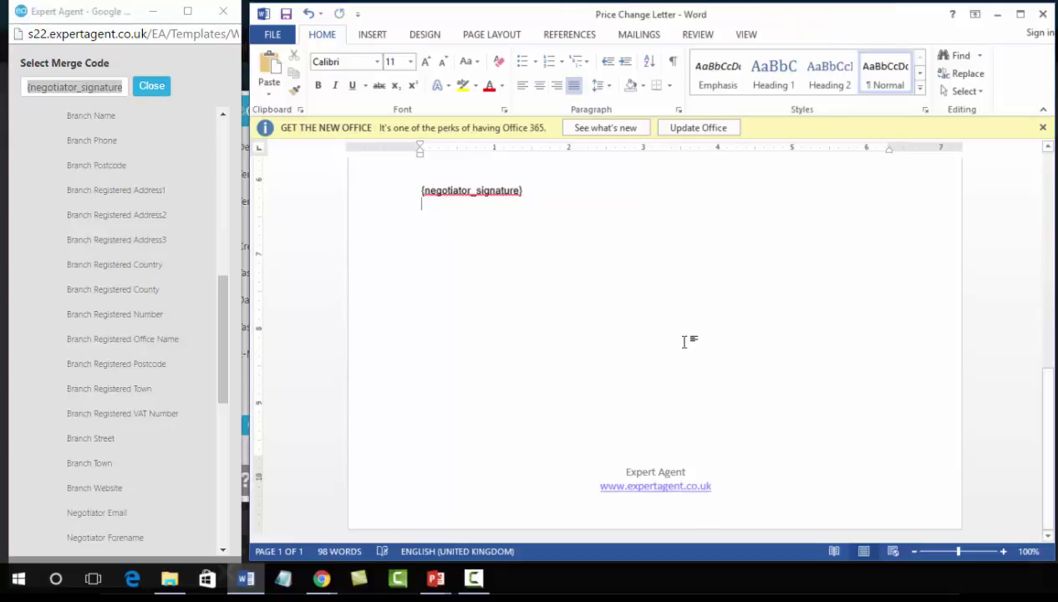
# - Look over the finished letter, save it to the Desktop as "Existing Brochure Template" and close the document
pyautogui.scroll(5, 684, 341)
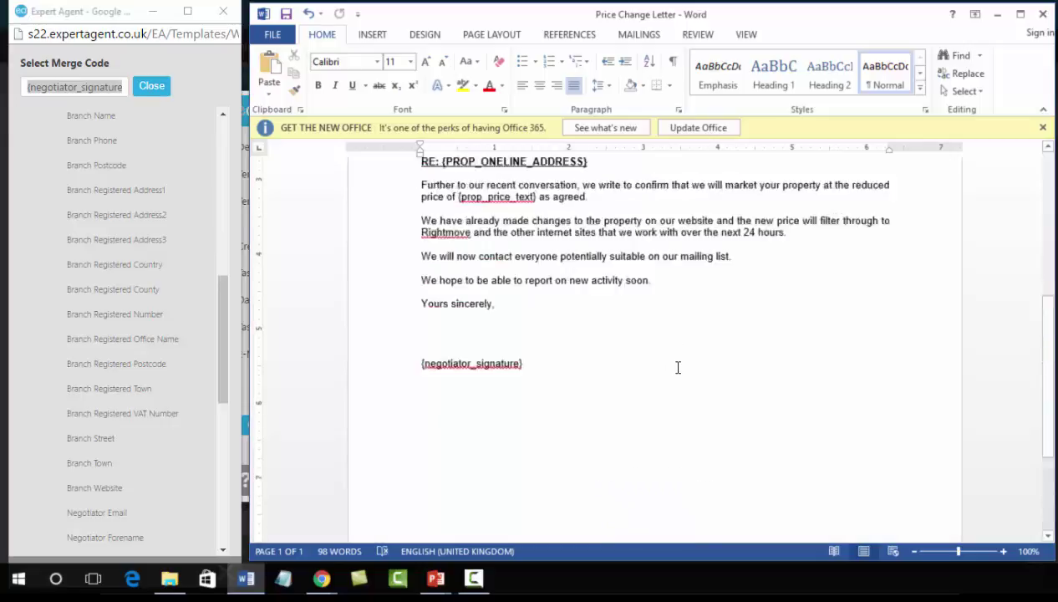
pyautogui.scroll(5, 682, 365)
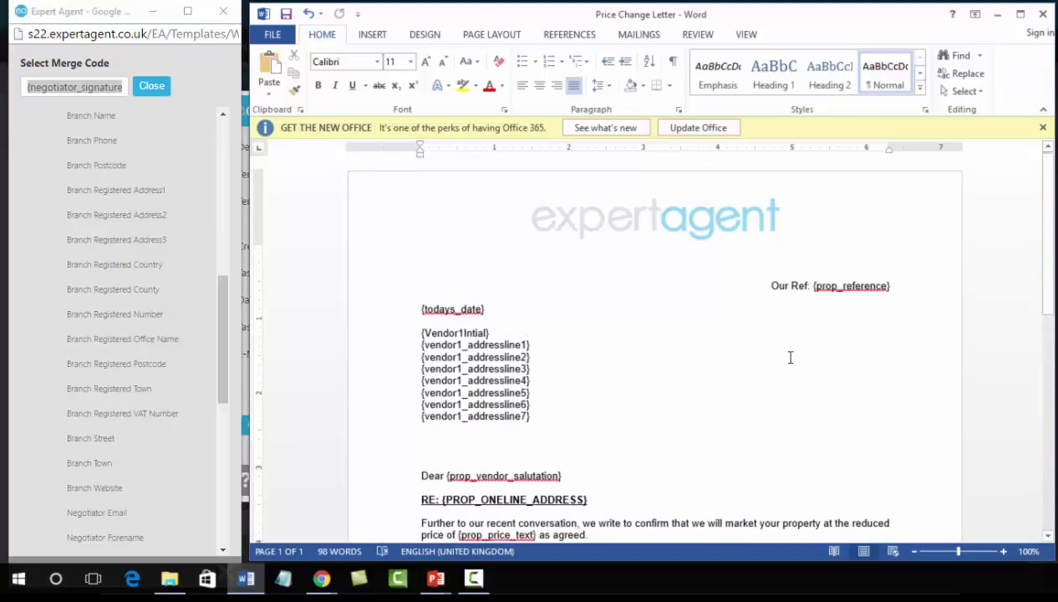
pyautogui.scroll(-3, 785, 292)
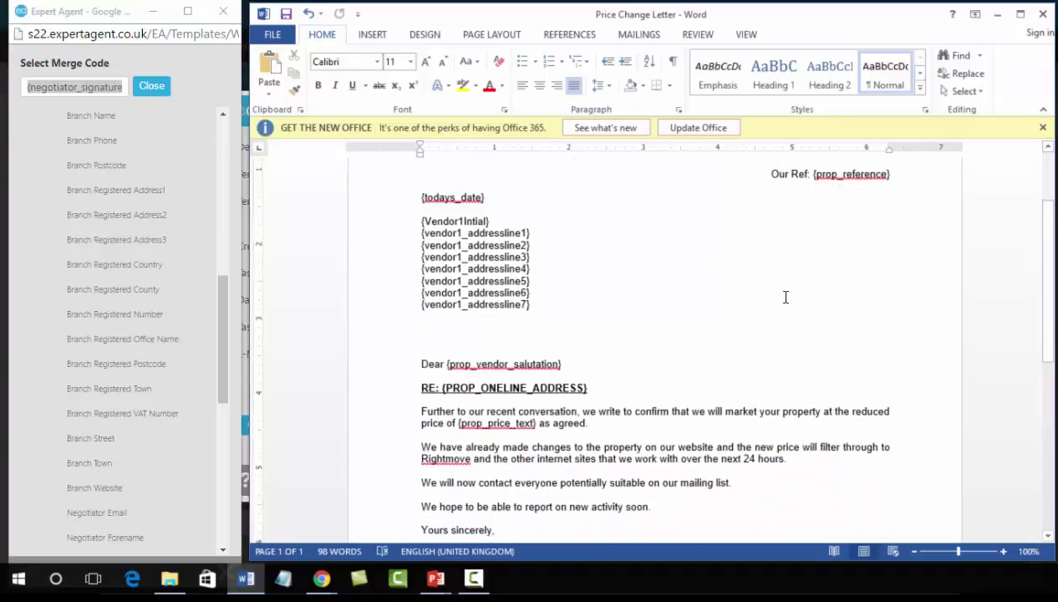
pyautogui.scroll(-8, 786, 292)
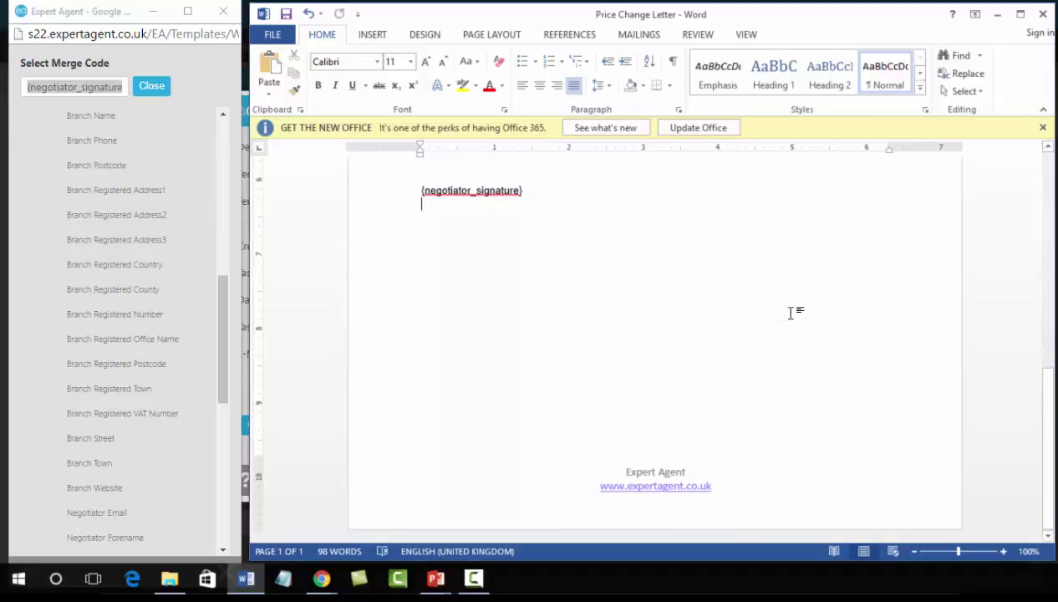
pyautogui.click(275, 35)
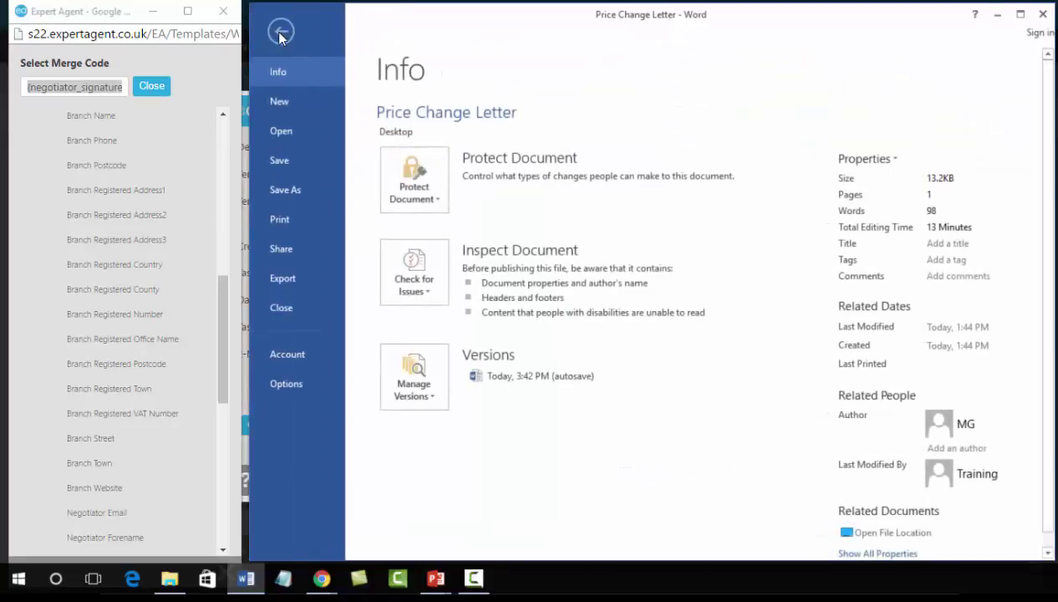
pyautogui.click(279, 199)
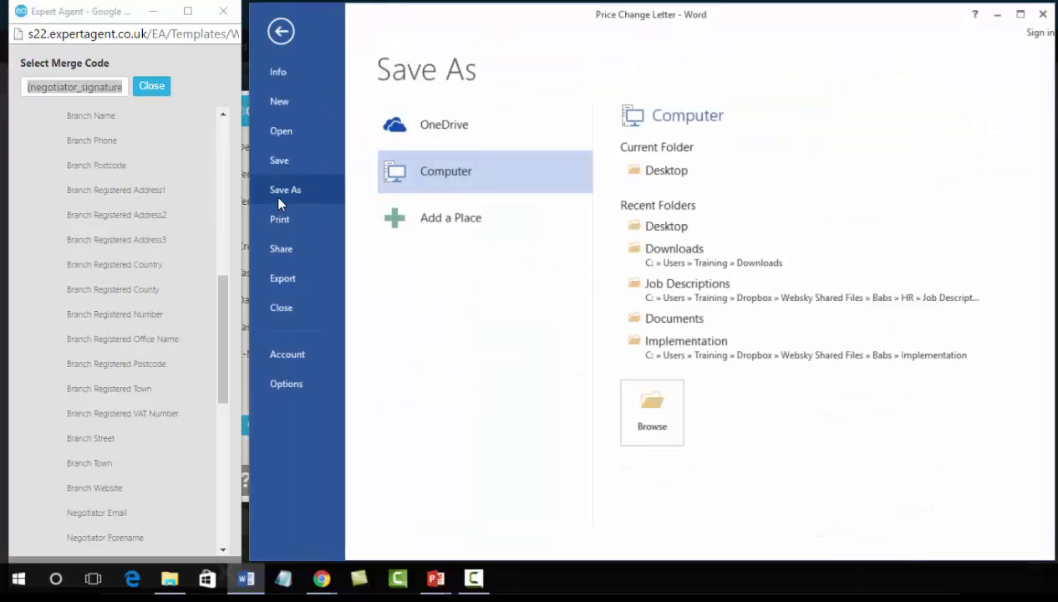
pyautogui.click(685, 176)
pyautogui.write('Existing ')
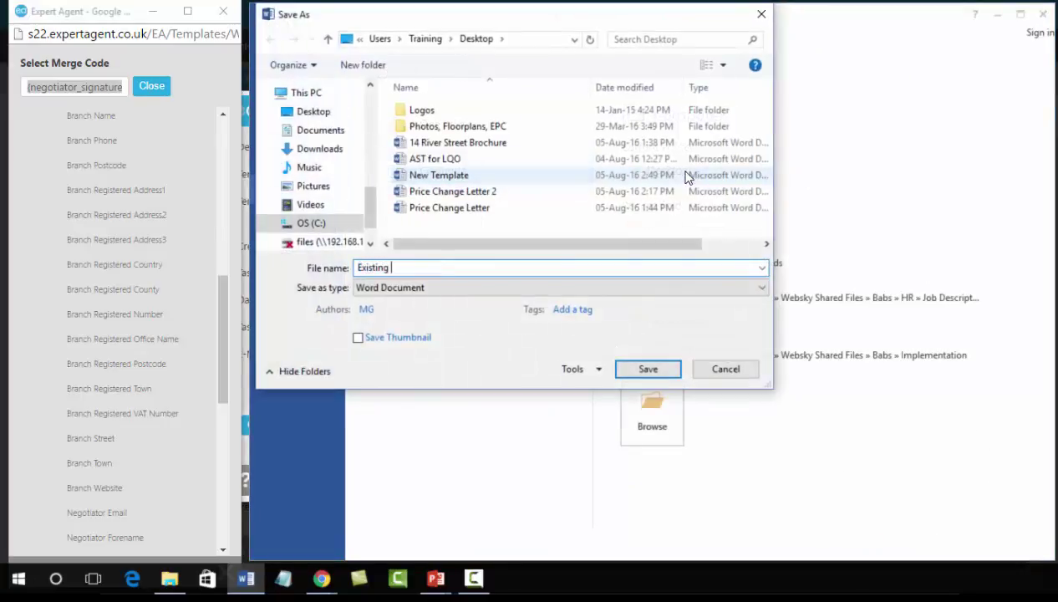
pyautogui.write('Brochure Template')
pyautogui.click(649, 370)
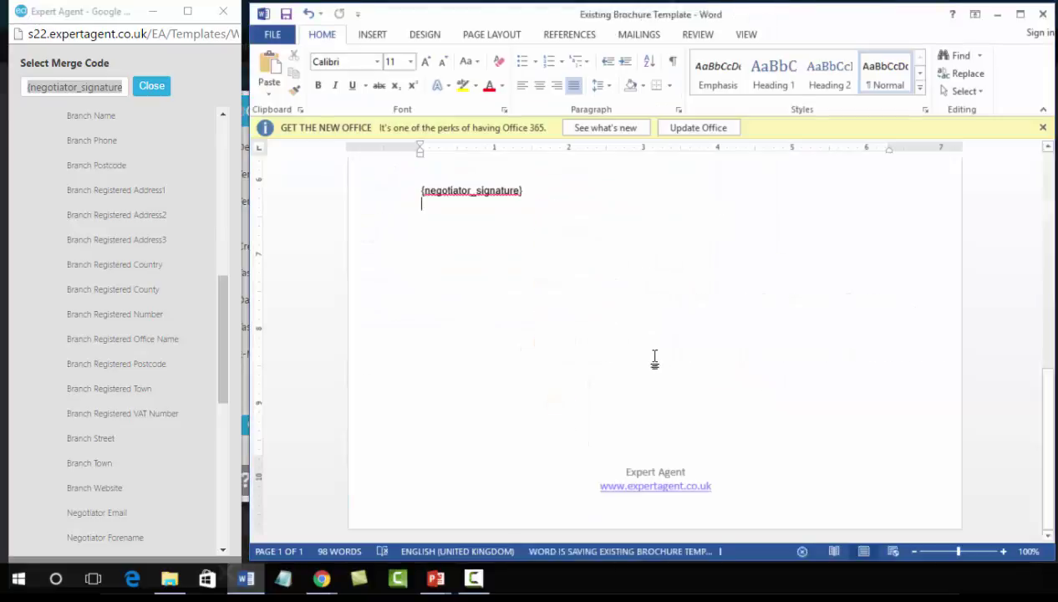
pyautogui.click(1043, 14)
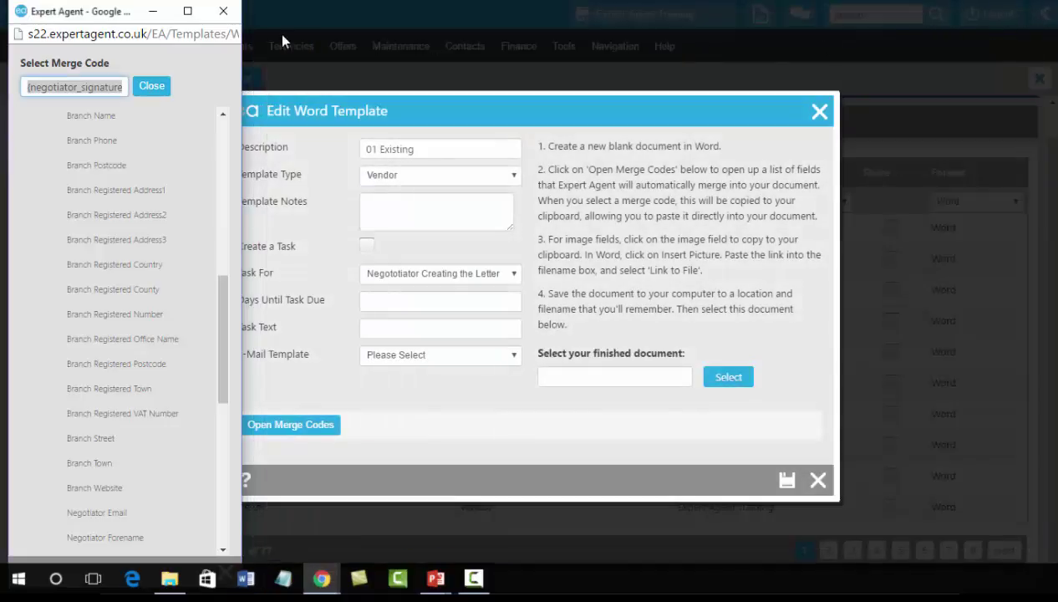
# - Close the merge code list, attach Existing Brochure Template as the finished document of the 01 Existing vendor template and save the template
pyautogui.click(221, 12)
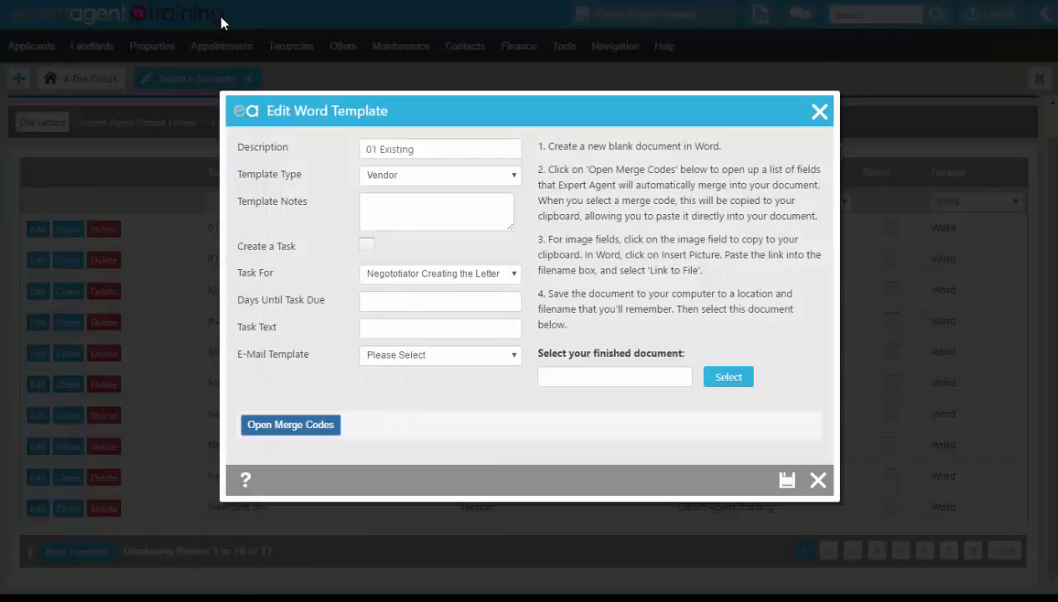
pyautogui.click(724, 378)
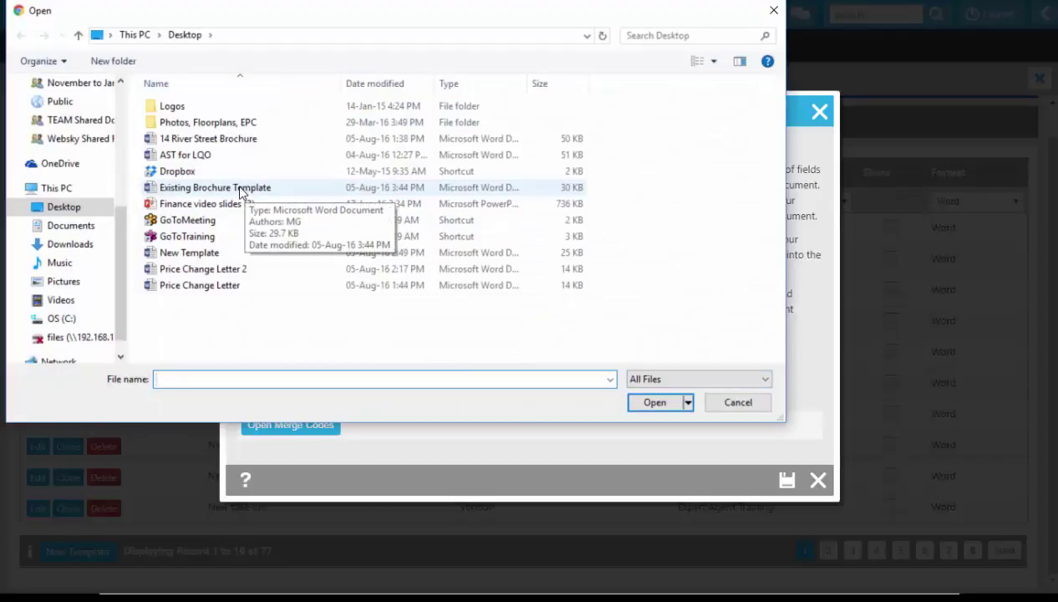
pyautogui.click(240, 189)
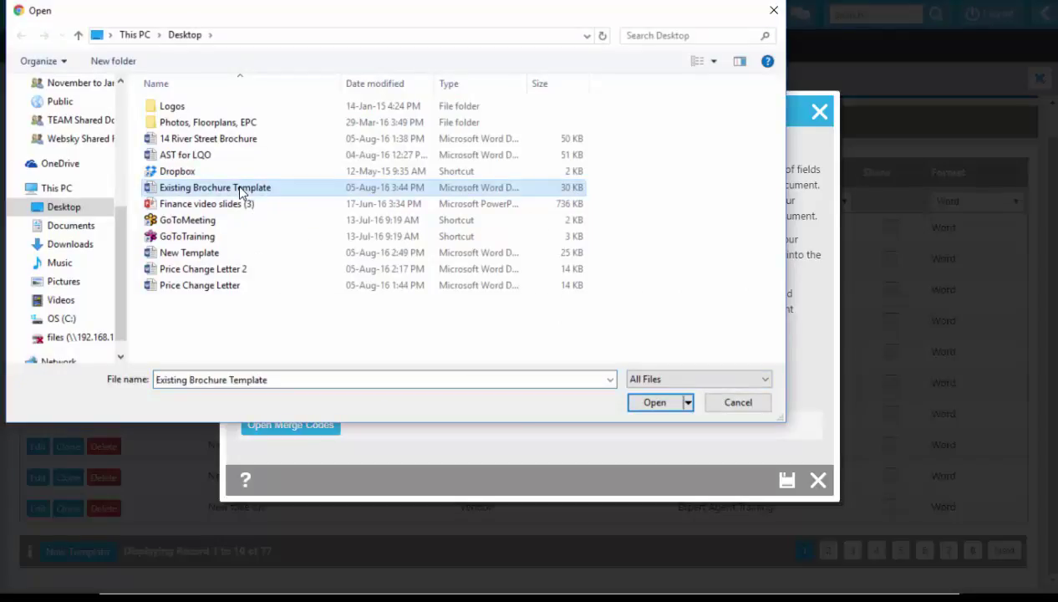
pyautogui.click(651, 403)
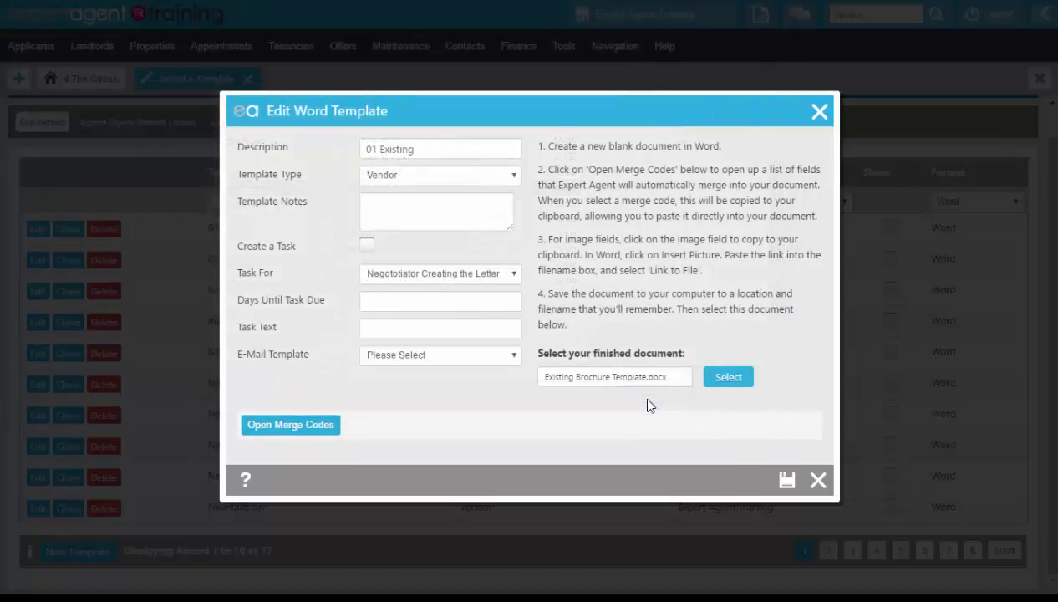
pyautogui.click(786, 480)
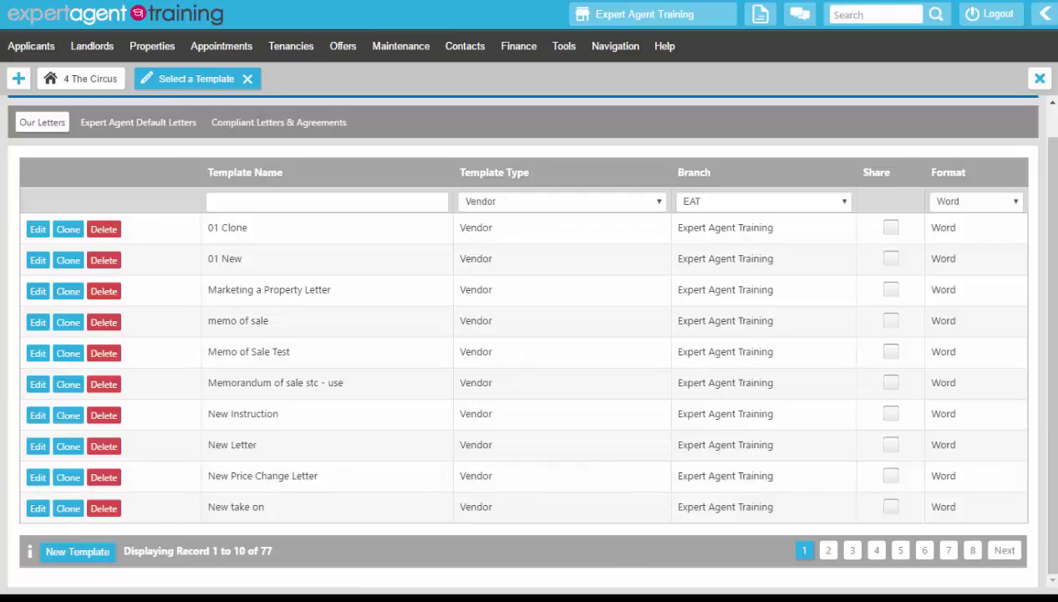